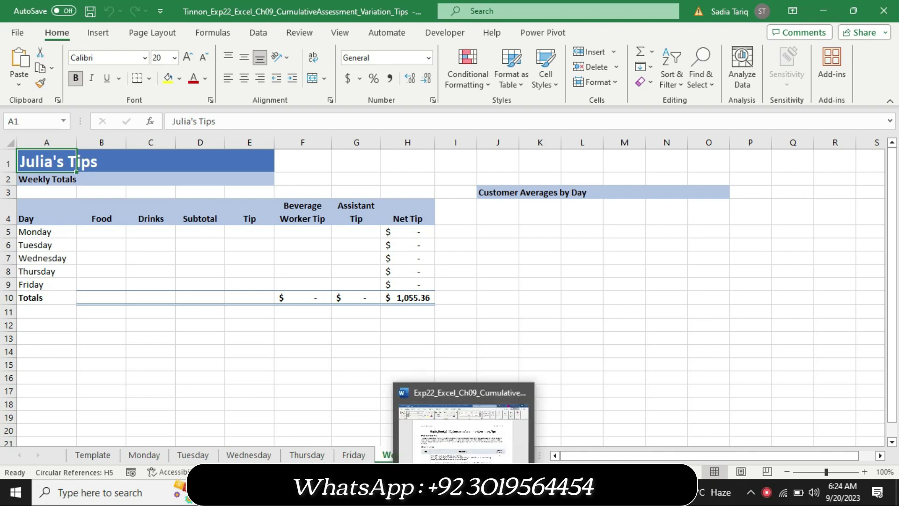
Highlight the project title yellow in the Word instructions, then go back to the Julia's Tips workbook
left_click(466, 421)
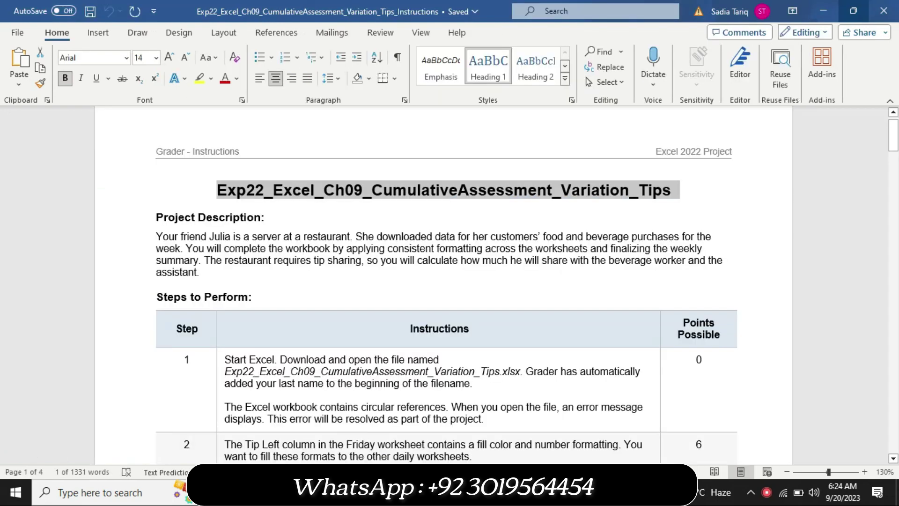
left_click(199, 79)
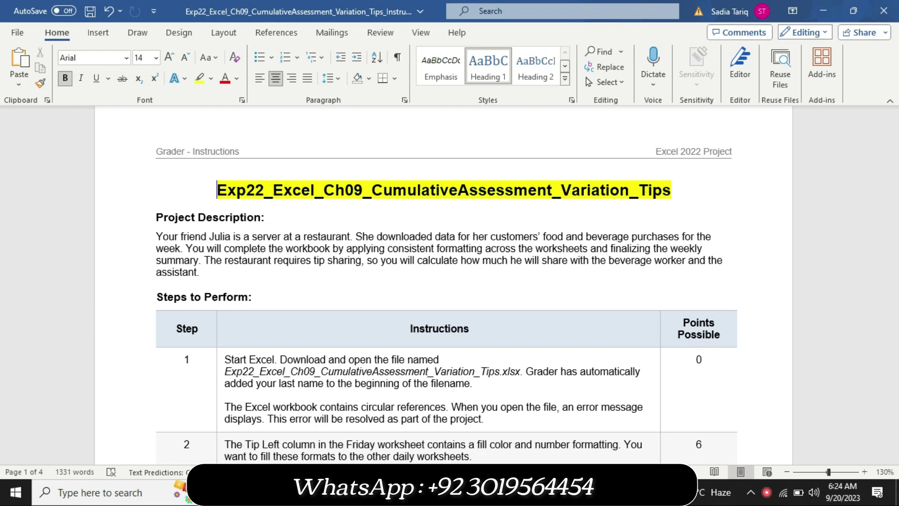
left_click(497, 420)
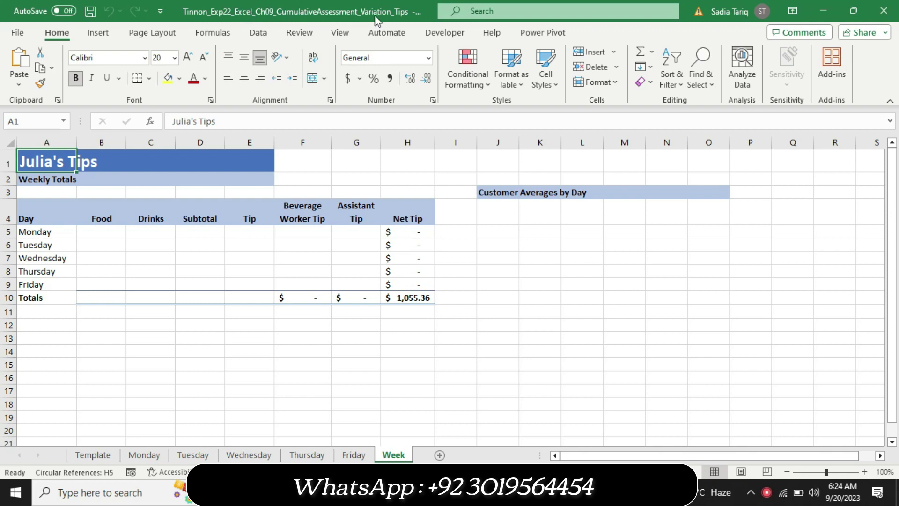
Remove all highlighting (No Color) from the project title and Project Description paragraph
left_click(478, 492)
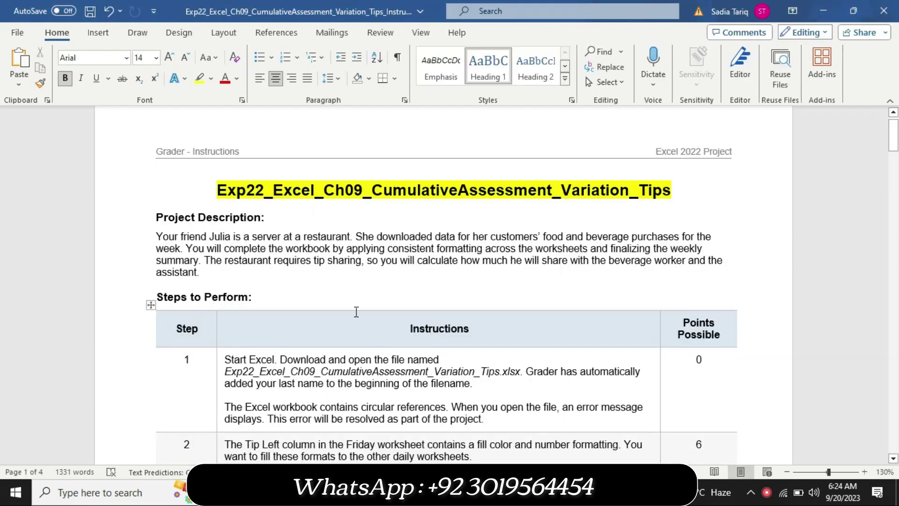
left_click_drag(157, 217, 261, 281)
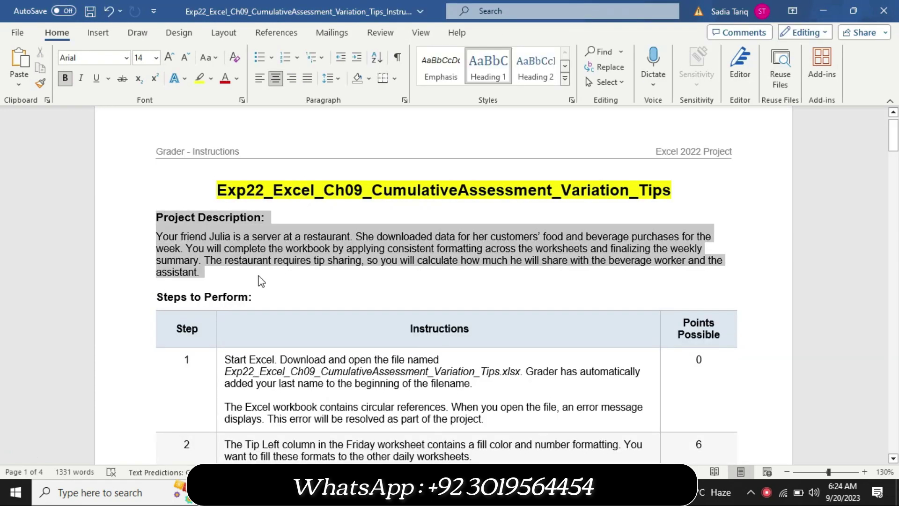
left_click(312, 257)
left_click(192, 229)
left_click_drag(192, 229, 347, 246)
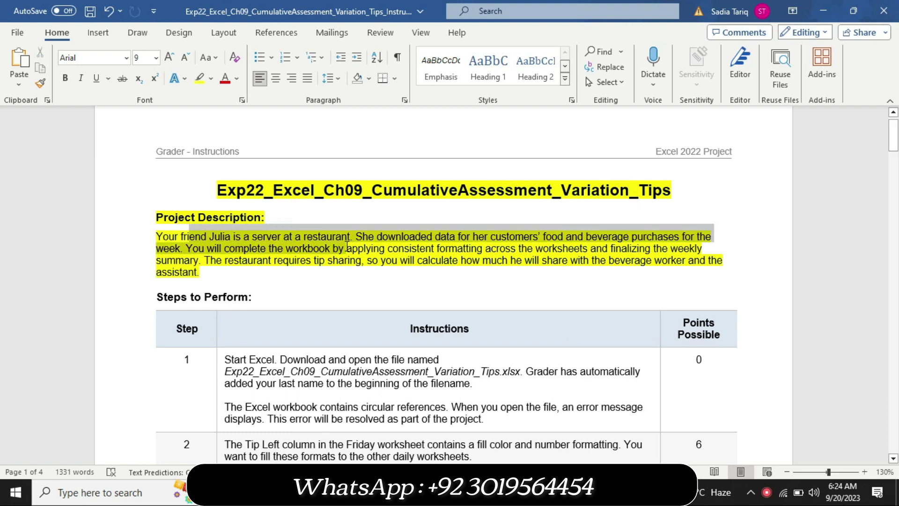
left_click(431, 255)
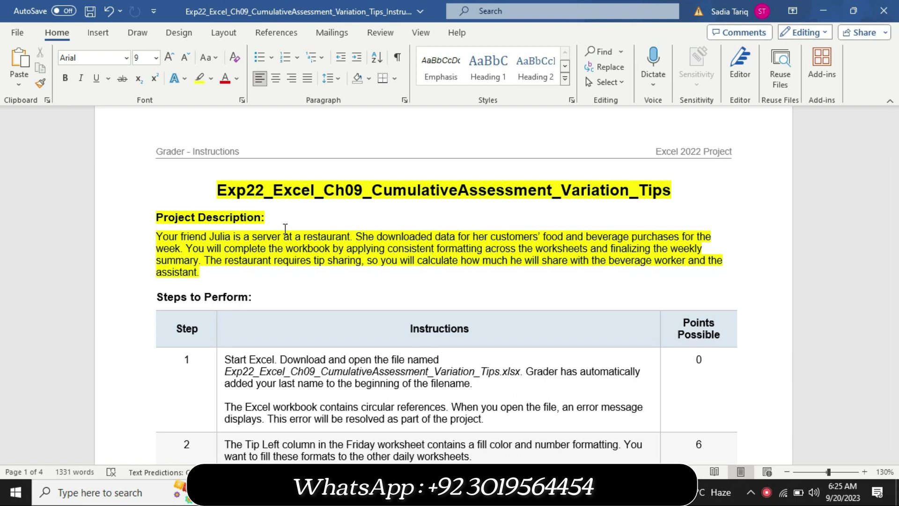
left_click_drag(218, 189, 268, 276)
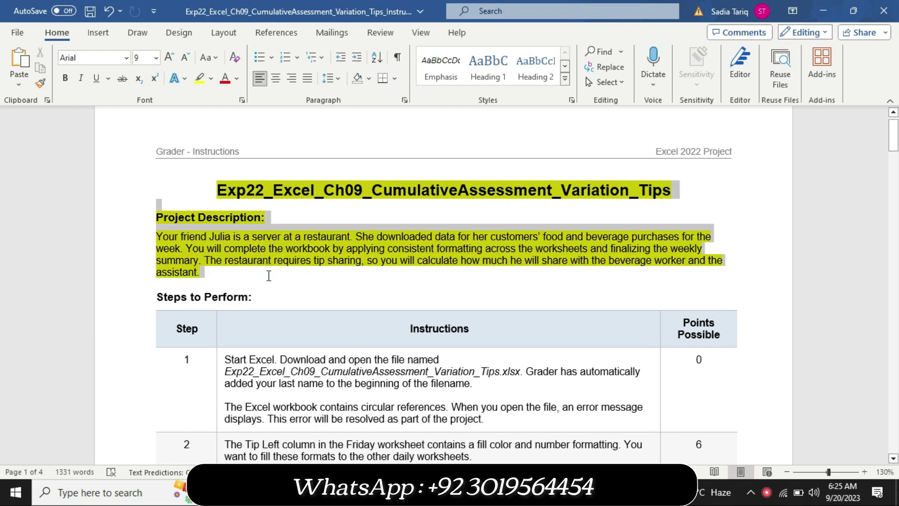
left_click(331, 252)
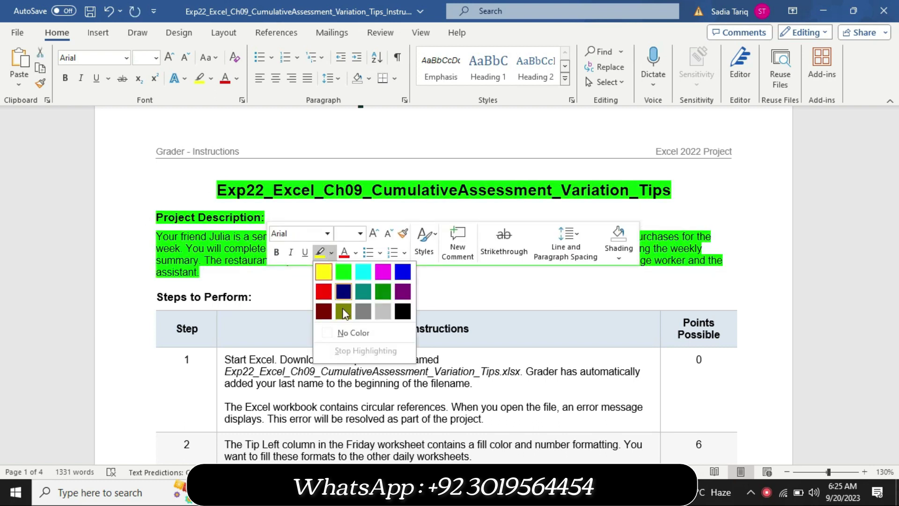
left_click(344, 334)
left_click_drag(895, 144, 896, 157)
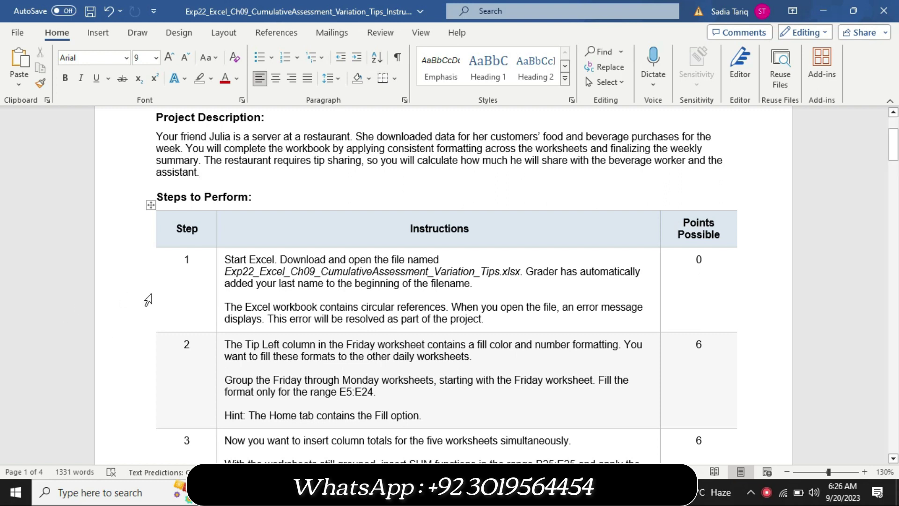
Set step 1's instruction text to 12 pt with yellow highlighting
left_click(217, 312)
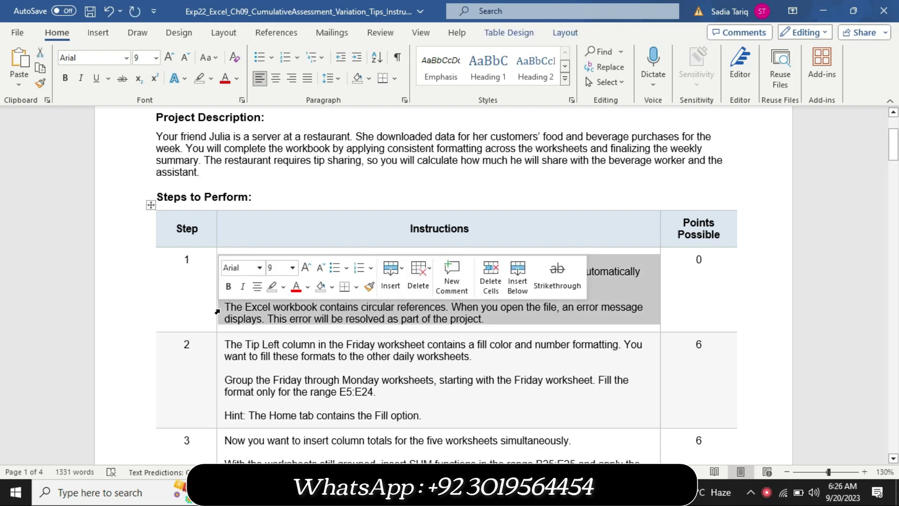
left_click(292, 268)
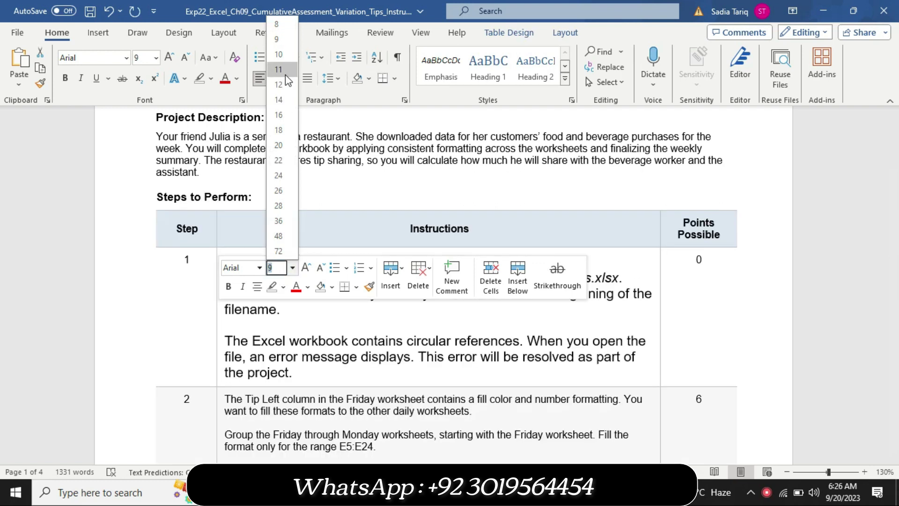
left_click(284, 90)
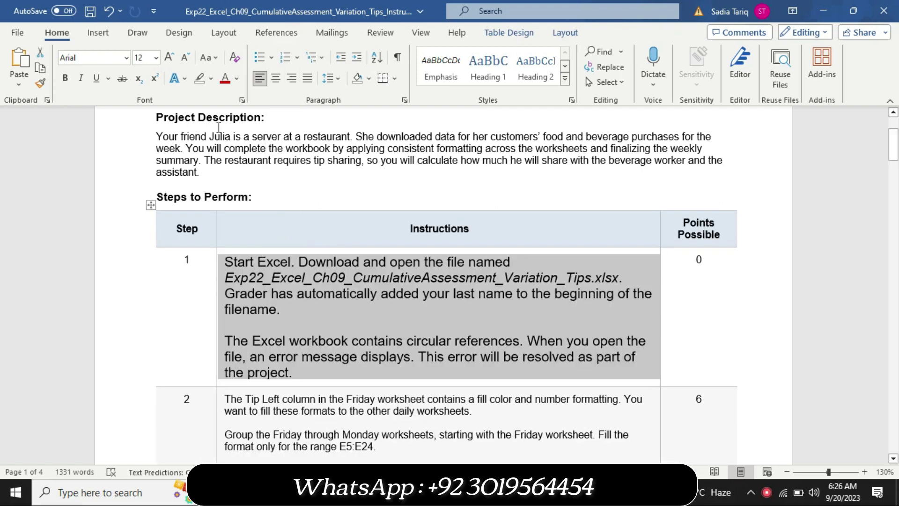
left_click(211, 78)
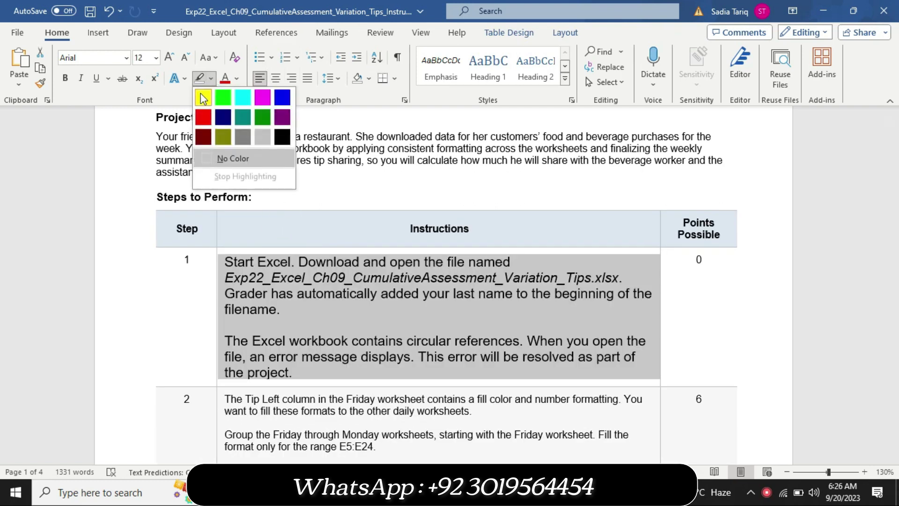
left_click(202, 95)
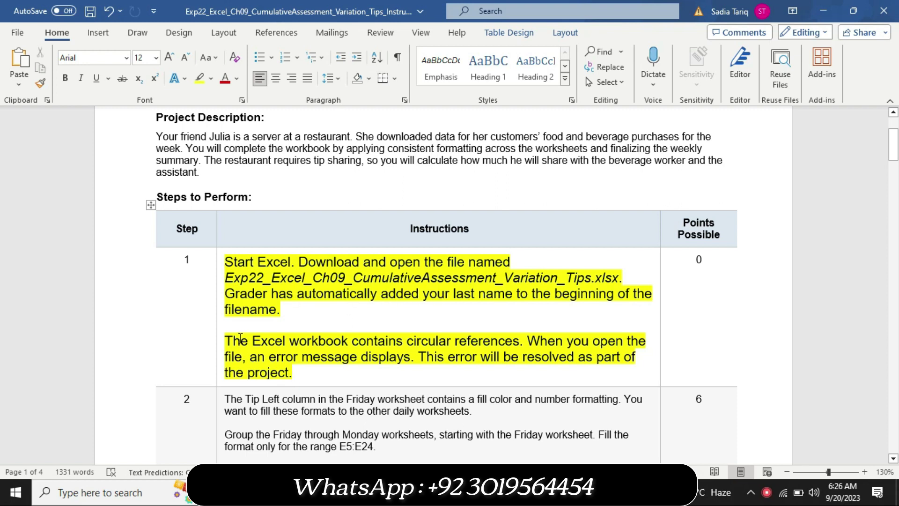
Highlight the circular references paragraph in cyan, then return to the Excel workbook
left_click_drag(231, 340, 300, 372)
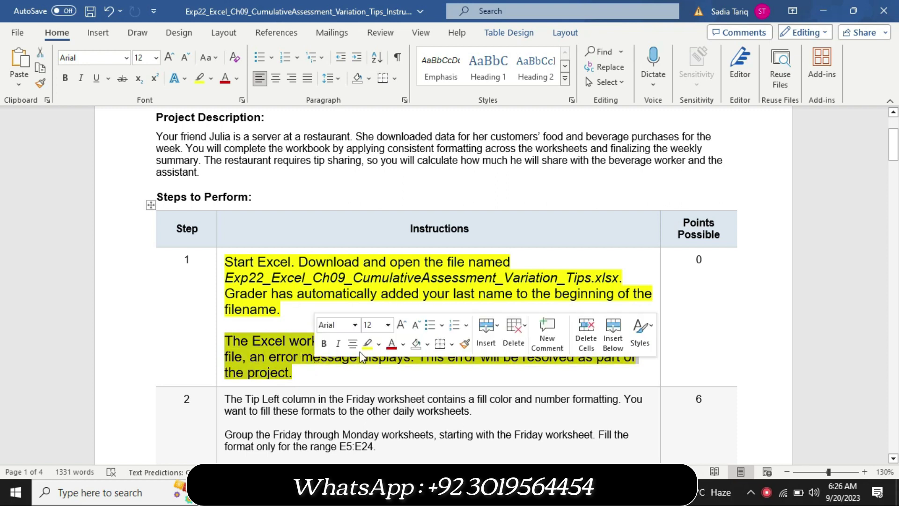
left_click(383, 349)
left_click(411, 361)
left_click(284, 345)
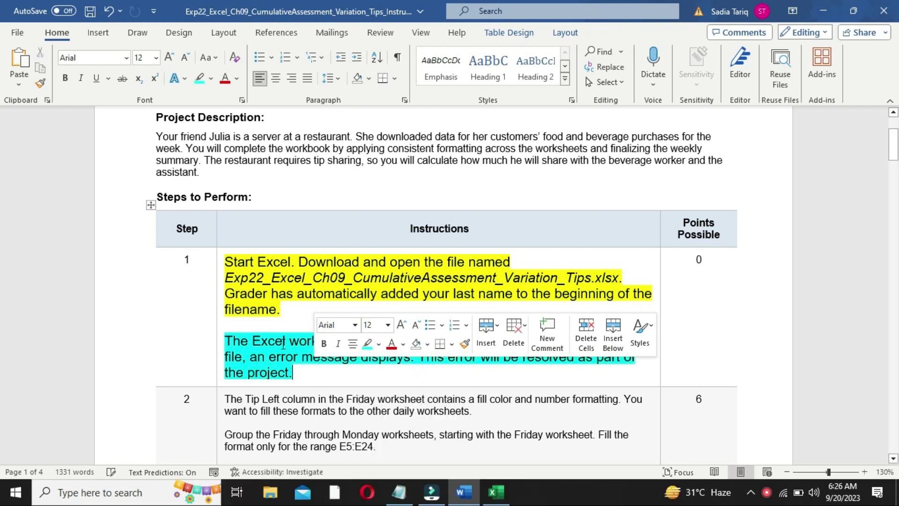
left_click_drag(286, 344, 454, 342)
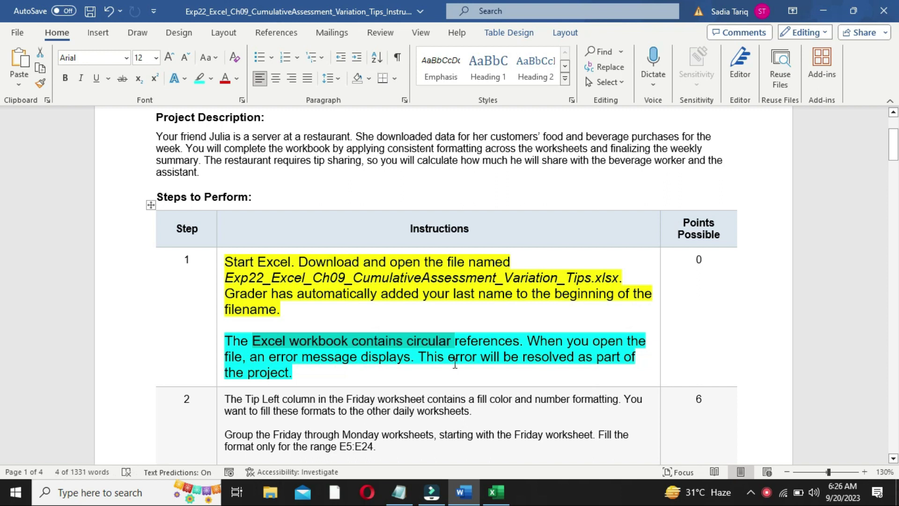
left_click(495, 492)
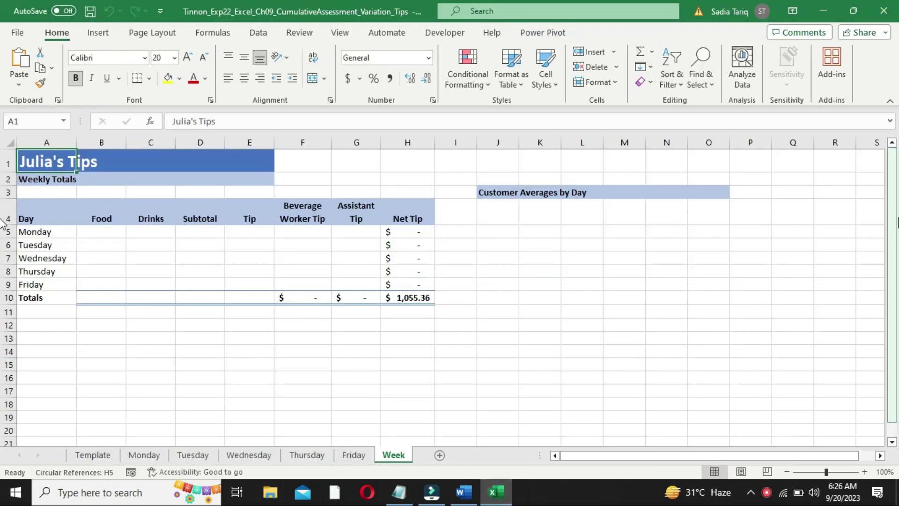
Return step 1's instruction cell to 9 pt text with No Color highlighting
left_click_drag(893, 233, 871, 192)
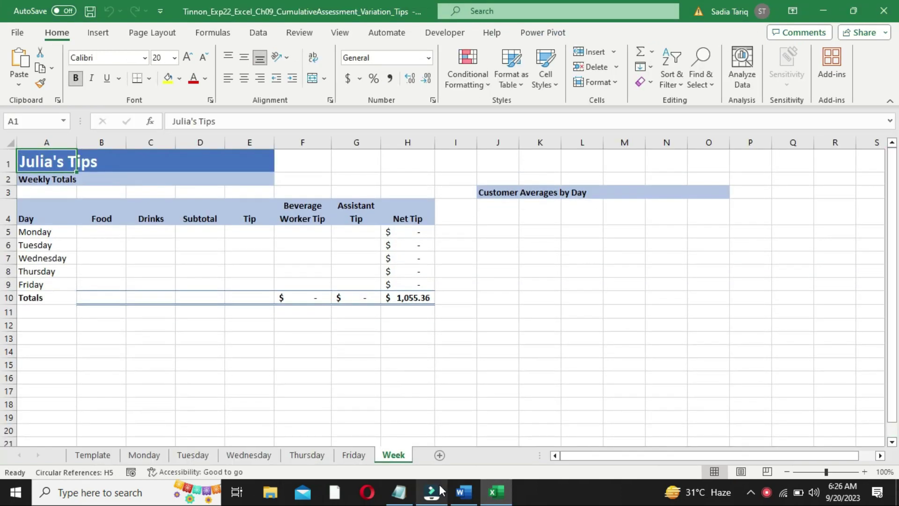
left_click(464, 500)
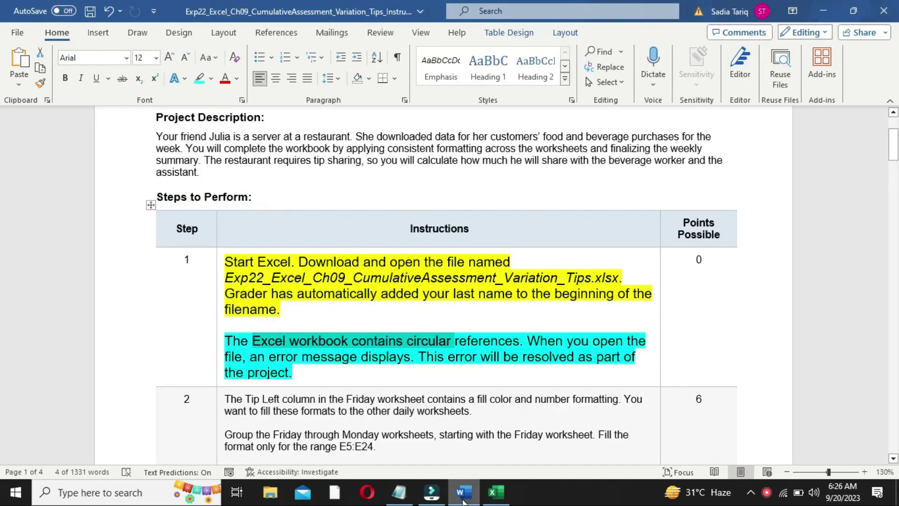
left_click(219, 382)
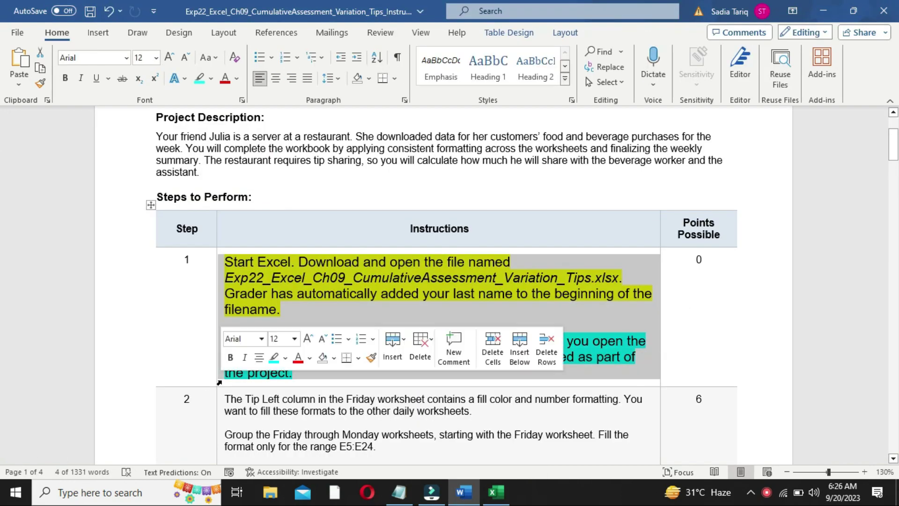
left_click(294, 338)
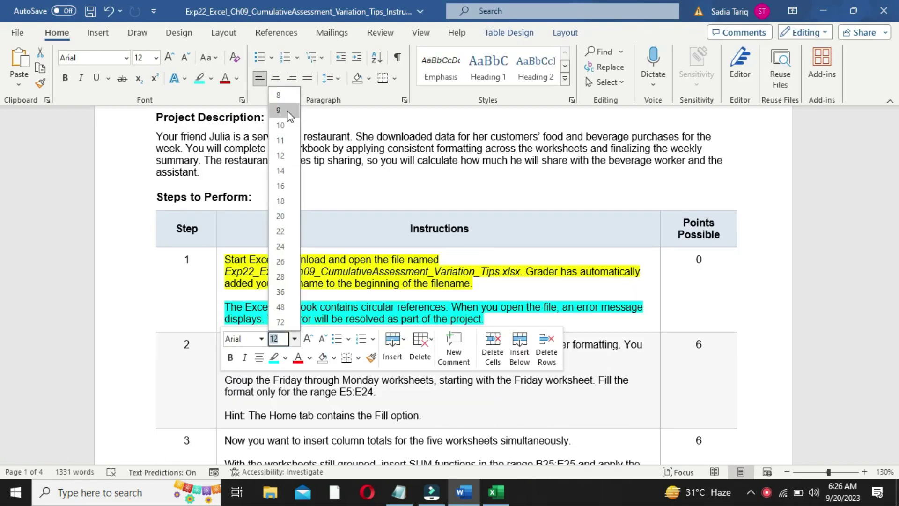
left_click(278, 110)
left_click(210, 78)
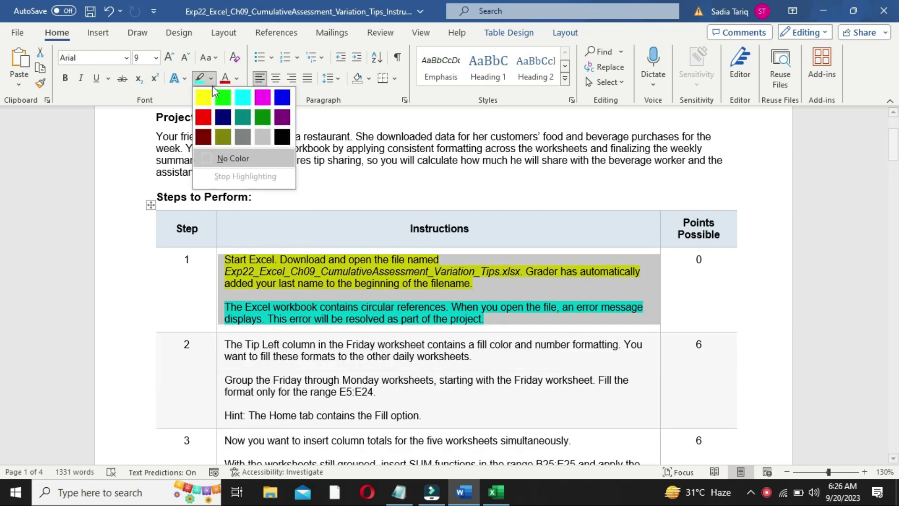
left_click(233, 154)
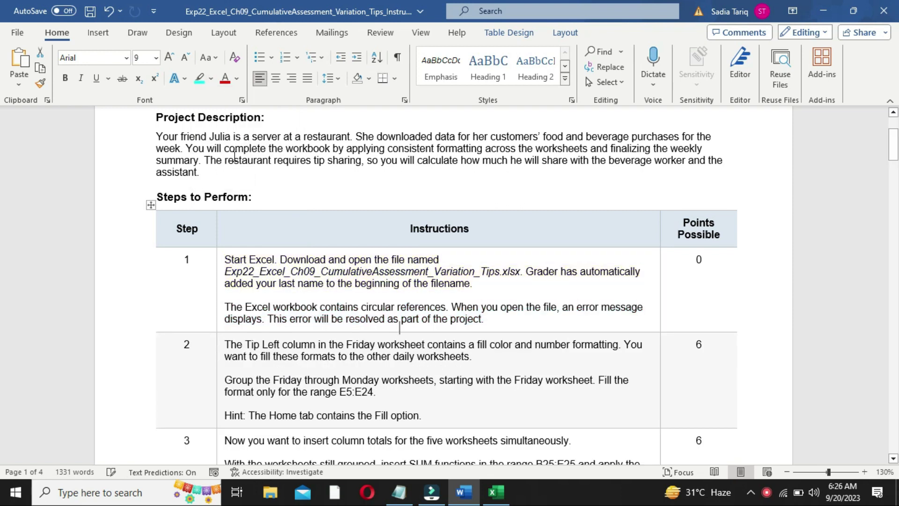
Set step 2's instruction text to 12 pt with yellow highlighting
left_click(218, 367)
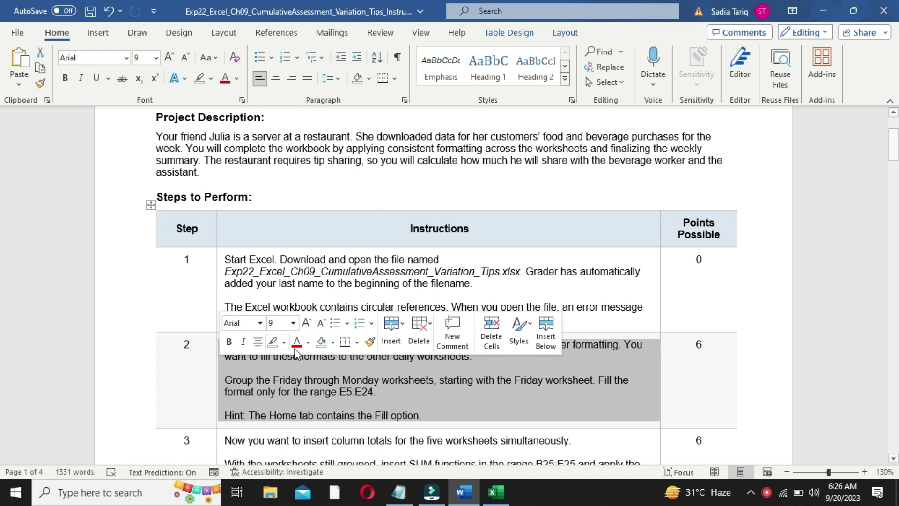
left_click(293, 322)
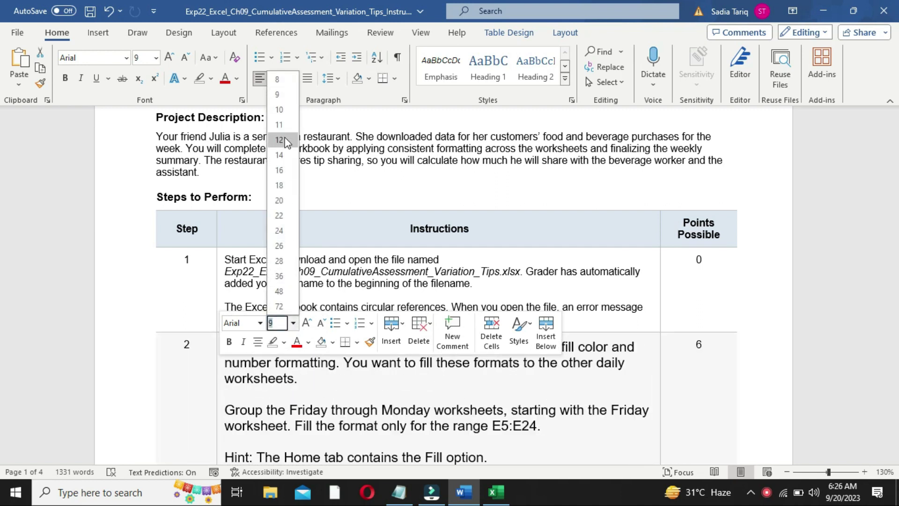
left_click(279, 140)
left_click_drag(894, 145, 894, 161)
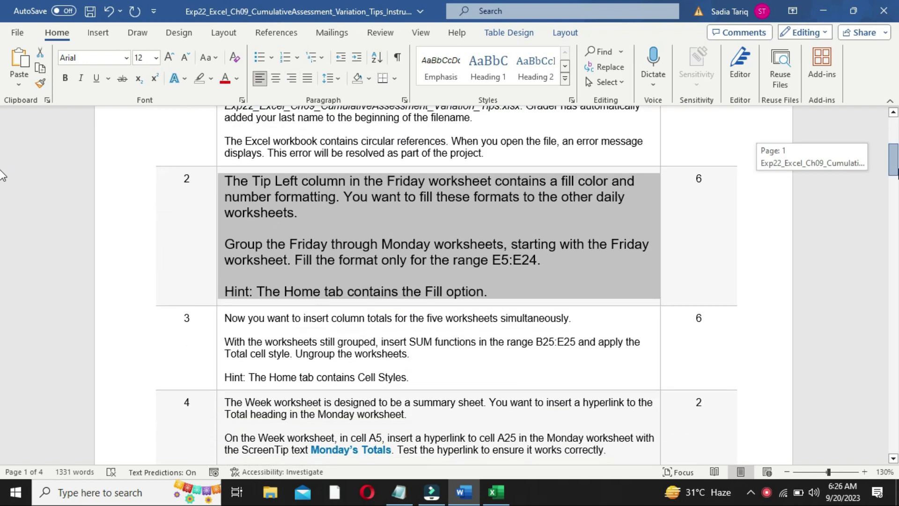
left_click(211, 78)
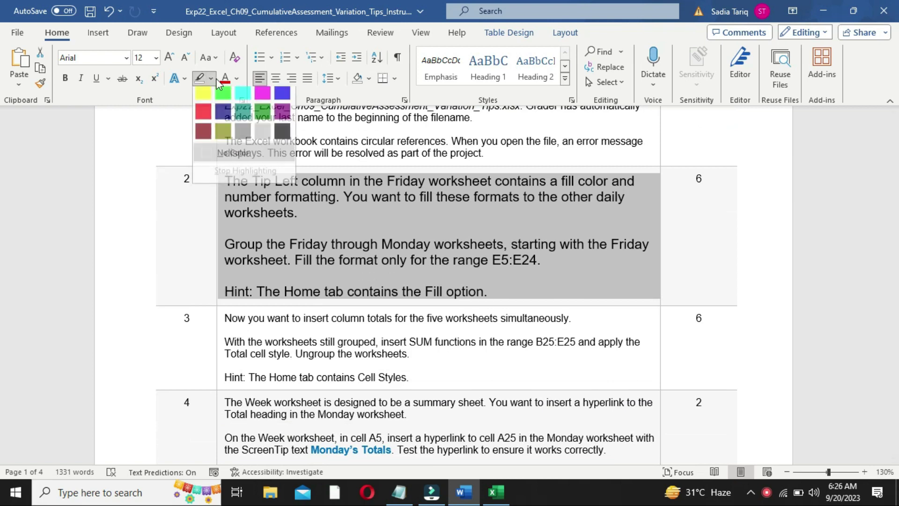
left_click(203, 94)
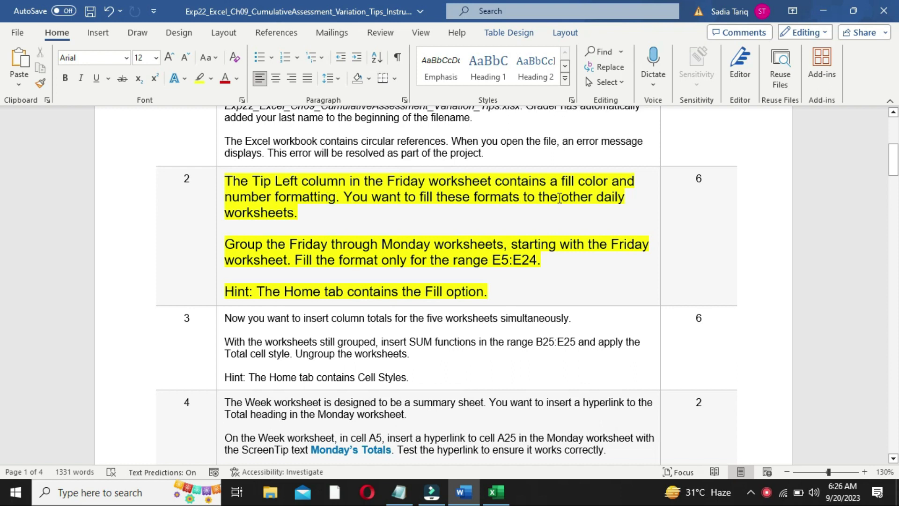
Highlight the 'Group the Friday through Monday worksheets' sentence turquoise, then switch to Excel
left_click_drag(226, 243, 544, 262)
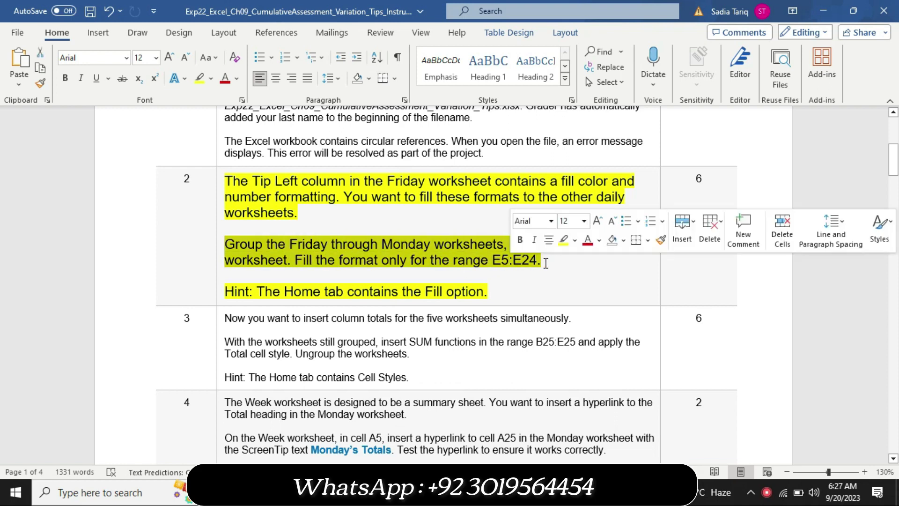
left_click(575, 240)
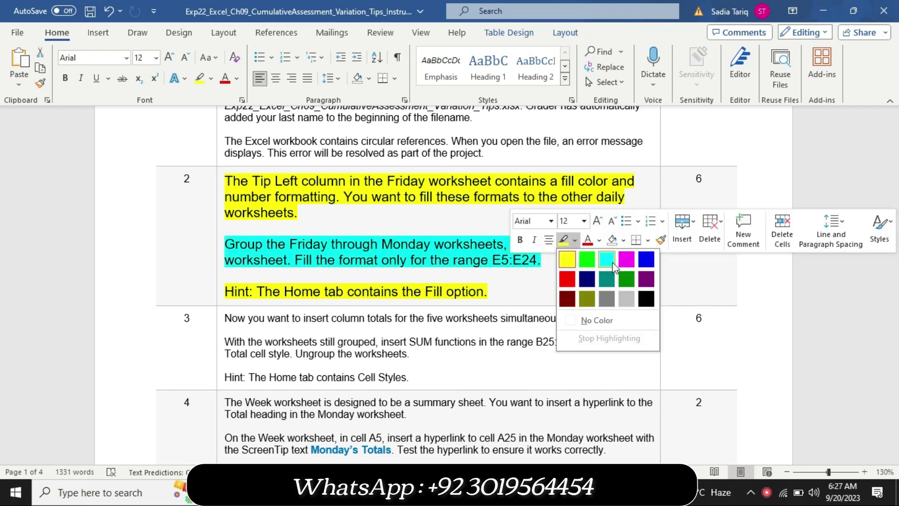
left_click(608, 259)
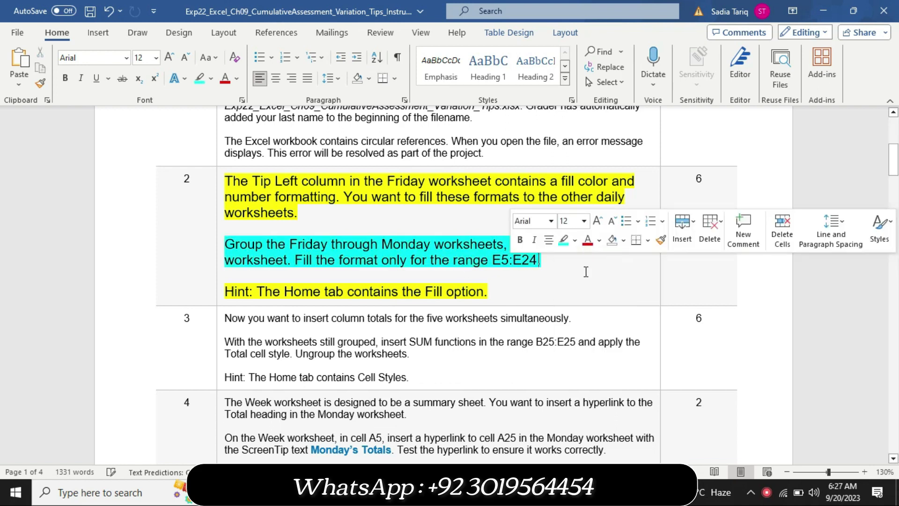
left_click(220, 251)
left_click(242, 251)
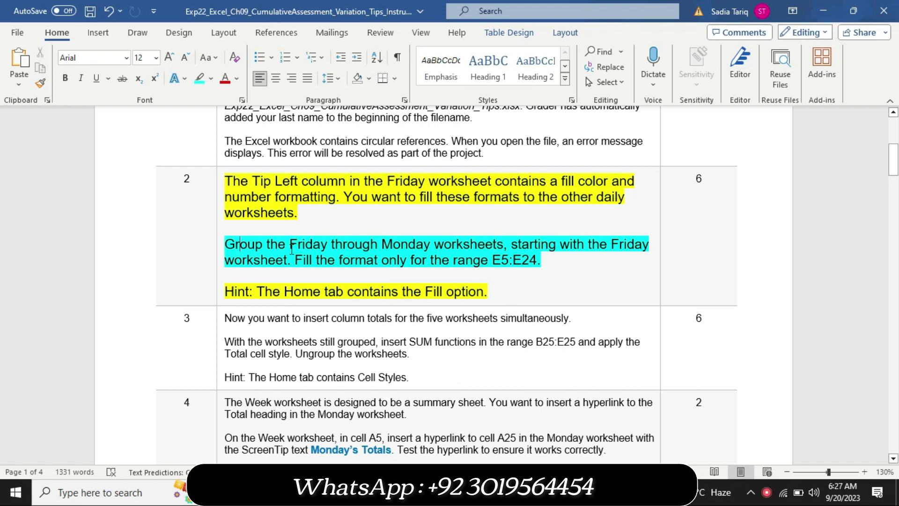
left_click_drag(224, 244, 504, 244)
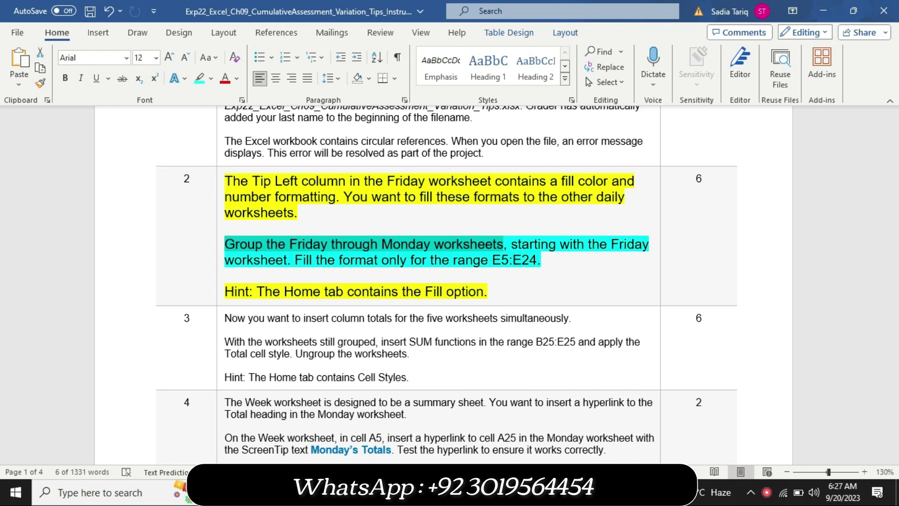
left_click(197, 491)
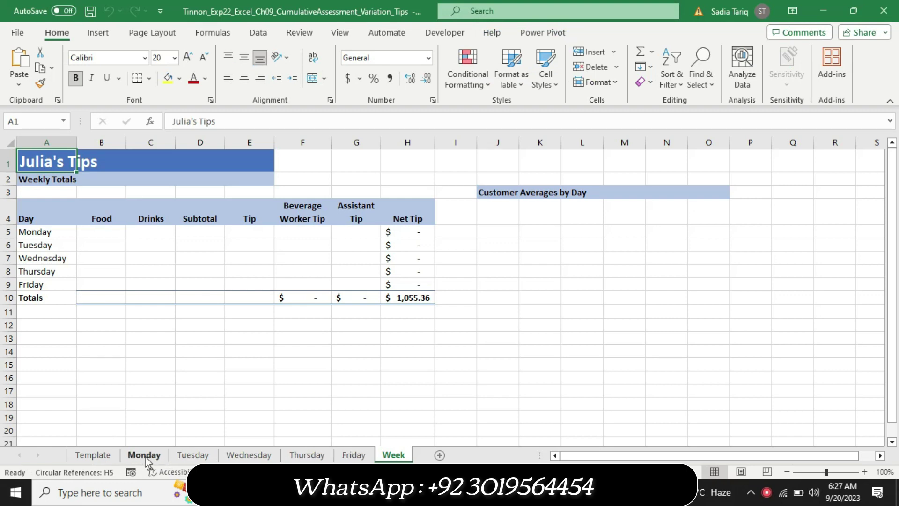
Group the Friday through Monday sheets from the Friday tab, then Alt+Tab back to Word
left_click(354, 455)
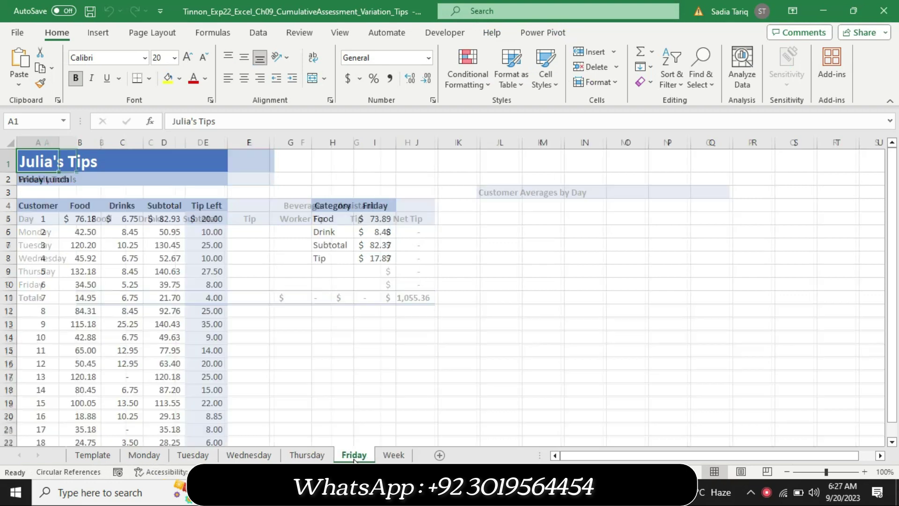
left_click(143, 456, "shift")
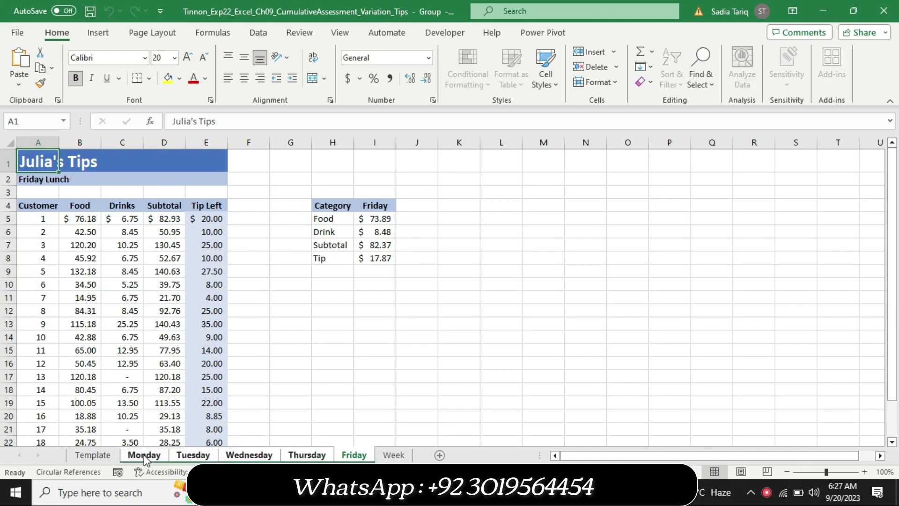
left_click(380, 457, "ctrl")
key("alt+Tab")
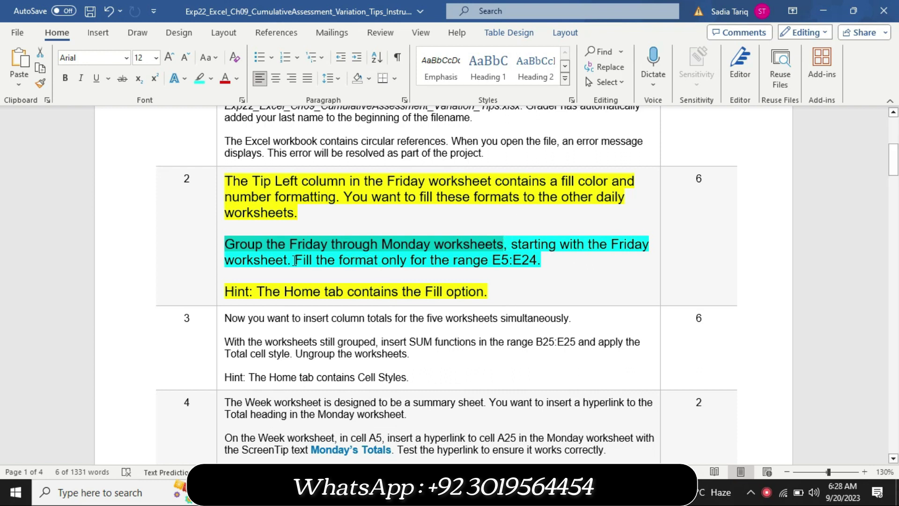
Copy the range reference E5:E24 from step 2's text, then return to Excel
left_click_drag(294, 256, 557, 264)
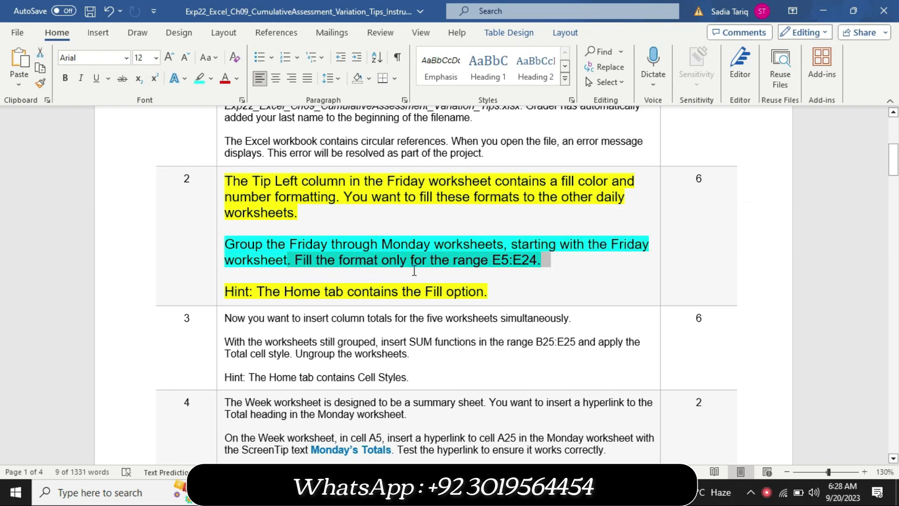
left_click(503, 270)
left_click_drag(493, 260, 538, 261)
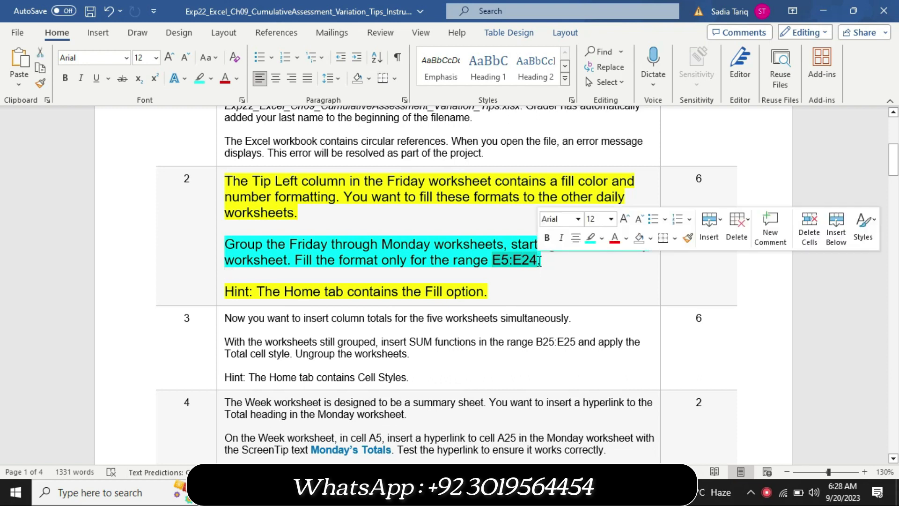
key("ctrl+c")
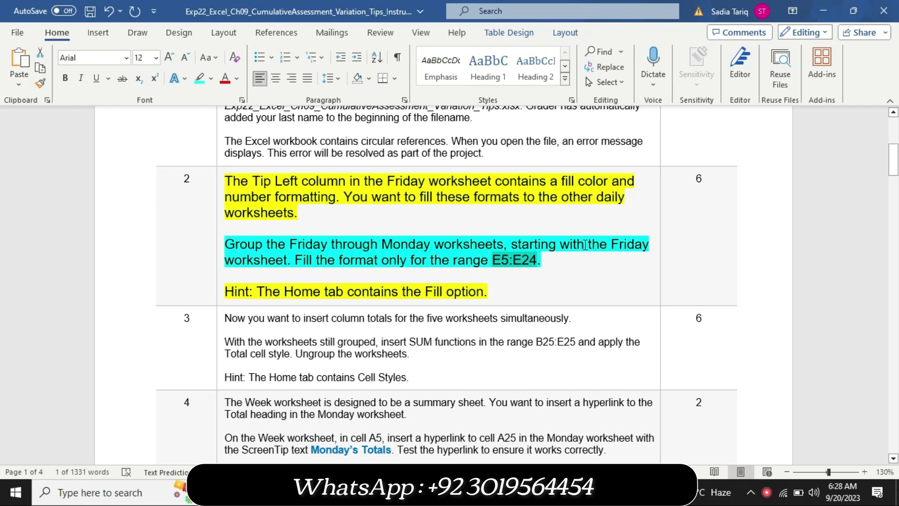
left_click_drag(290, 261, 515, 258)
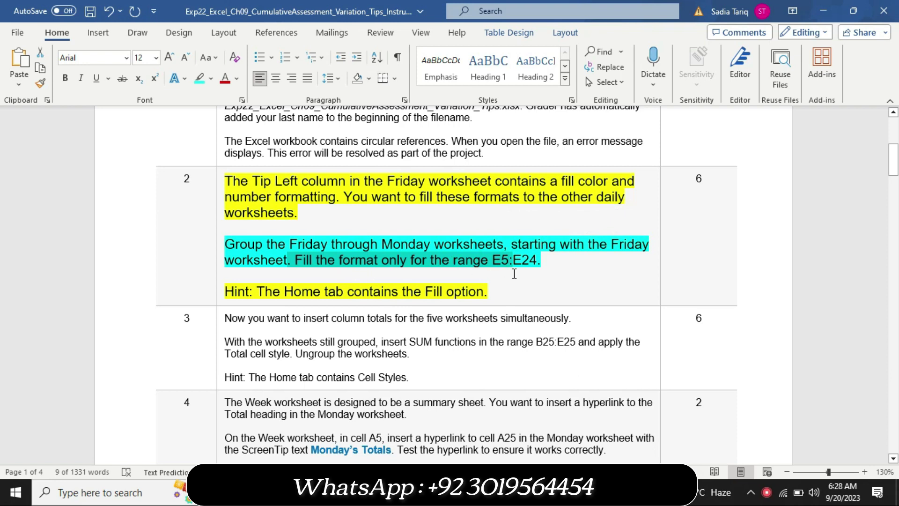
key("alt+Tab")
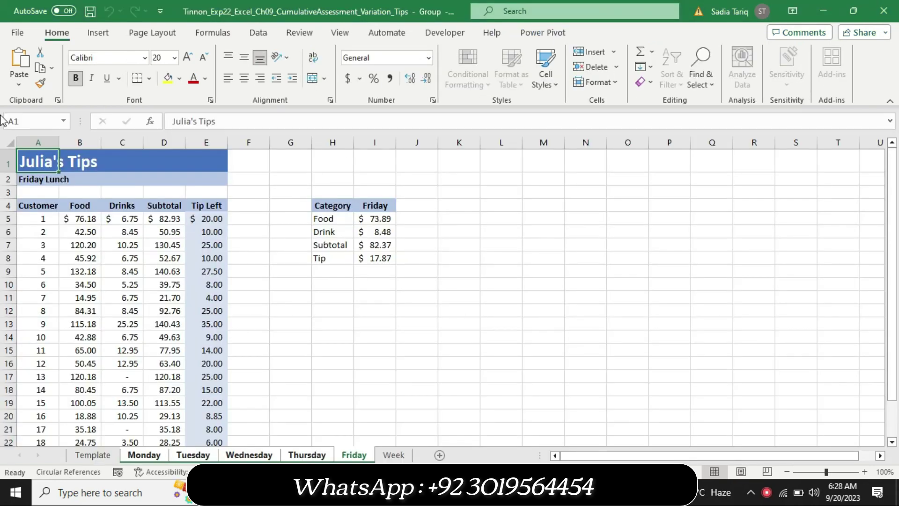
Select E5:E24 on the grouped sheets through the Name Box
left_click(28, 117)
key("BackSpace")
type("E5:E24")
key("Return")
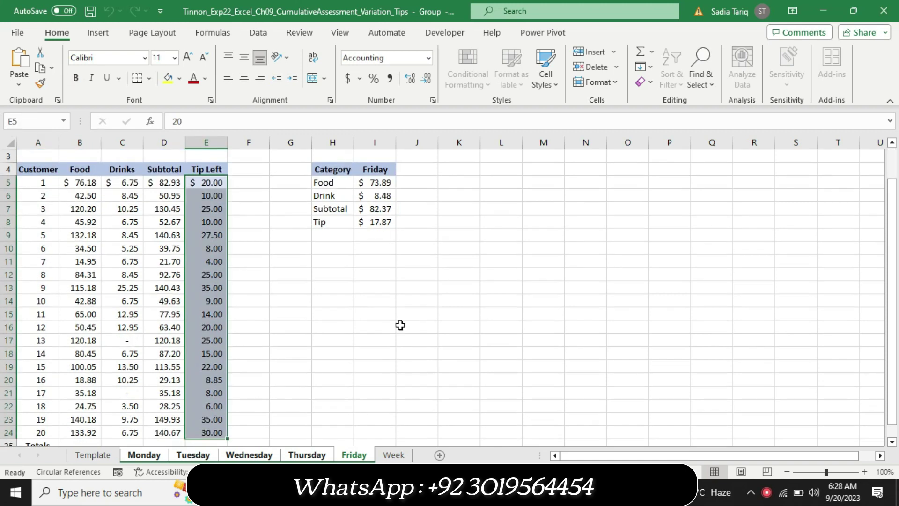
key("alt+Tab")
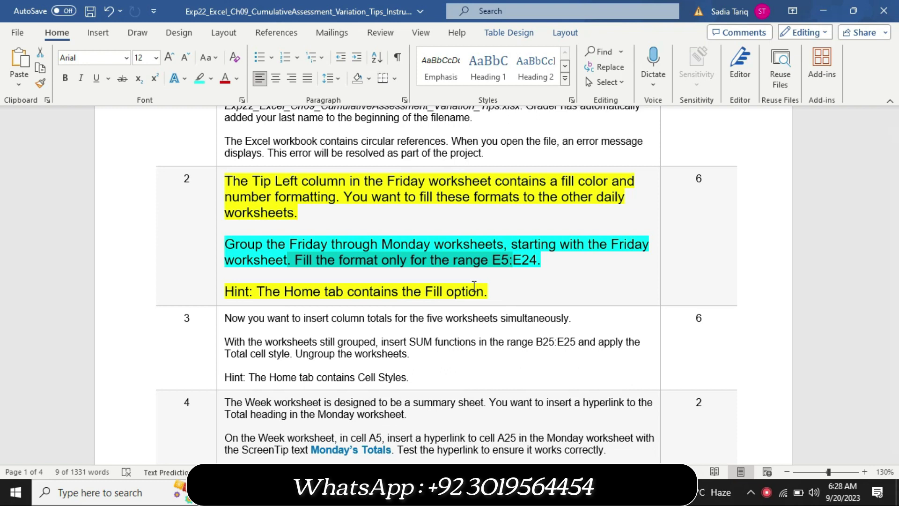
key("alt+Tab")
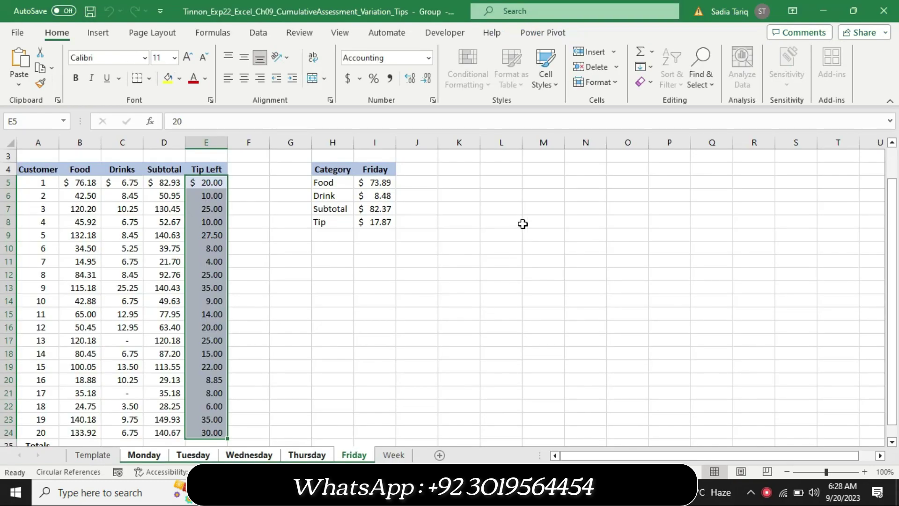
Fill Across Worksheets with Formats only, then switch back to the Word instructions
left_click(651, 82)
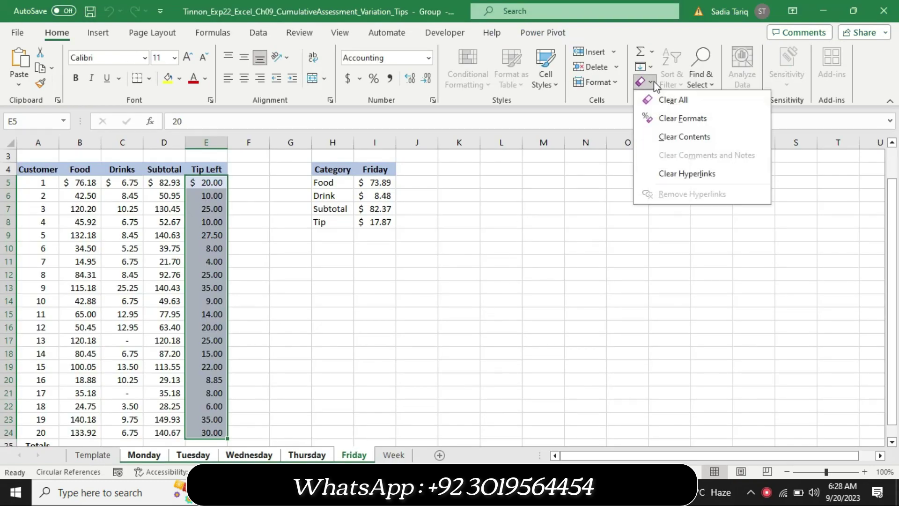
left_click(651, 67)
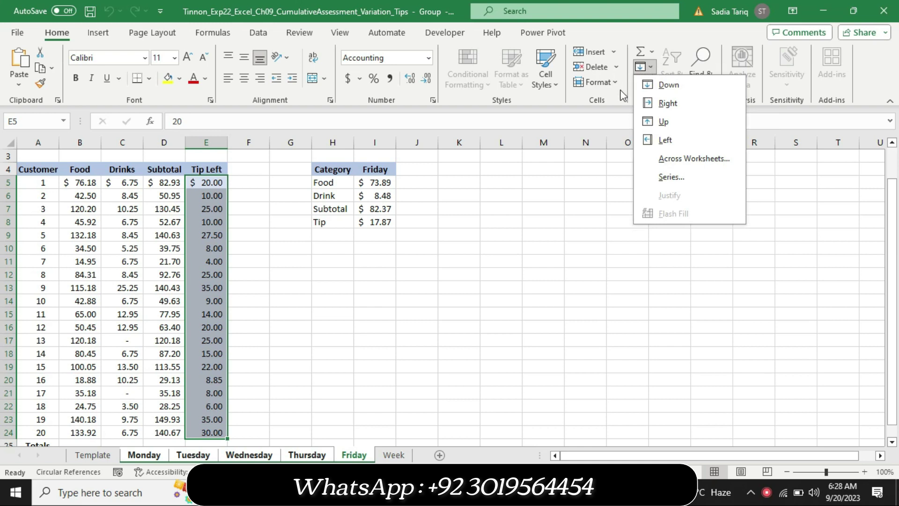
left_click(624, 105)
left_click(650, 83)
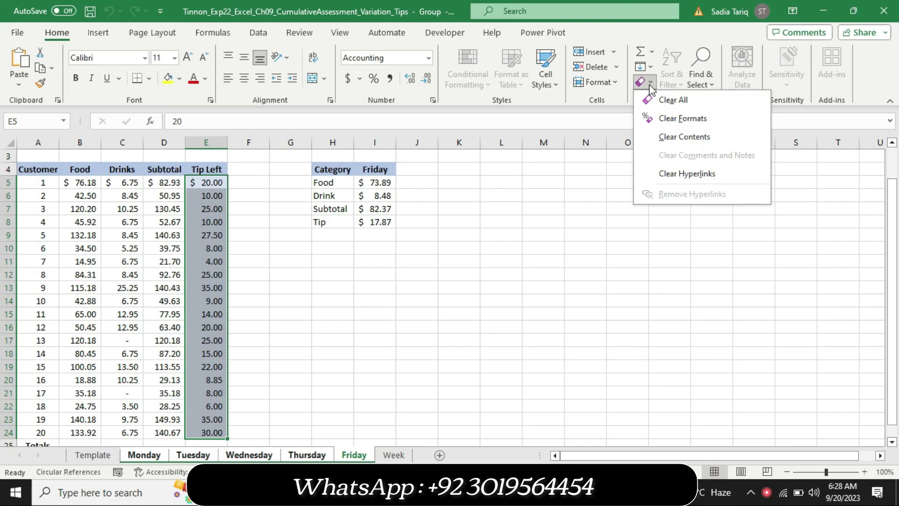
left_click(616, 109)
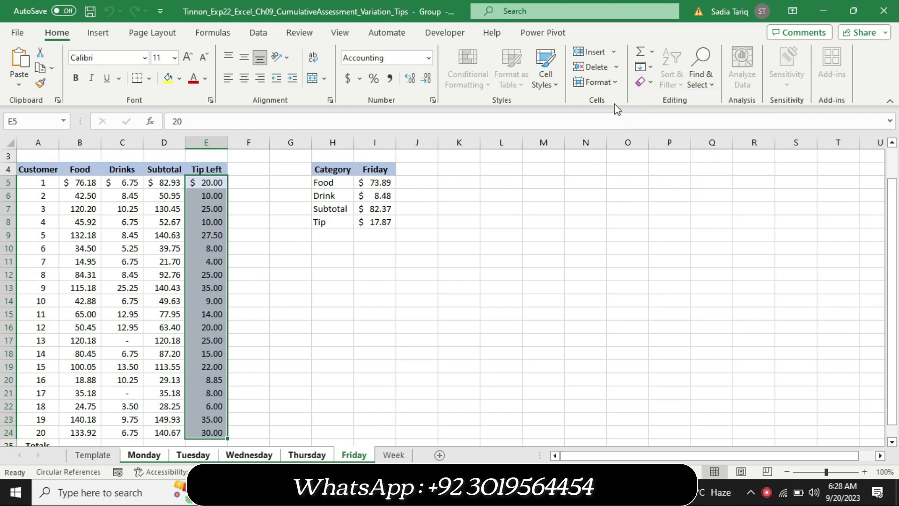
left_click(651, 70)
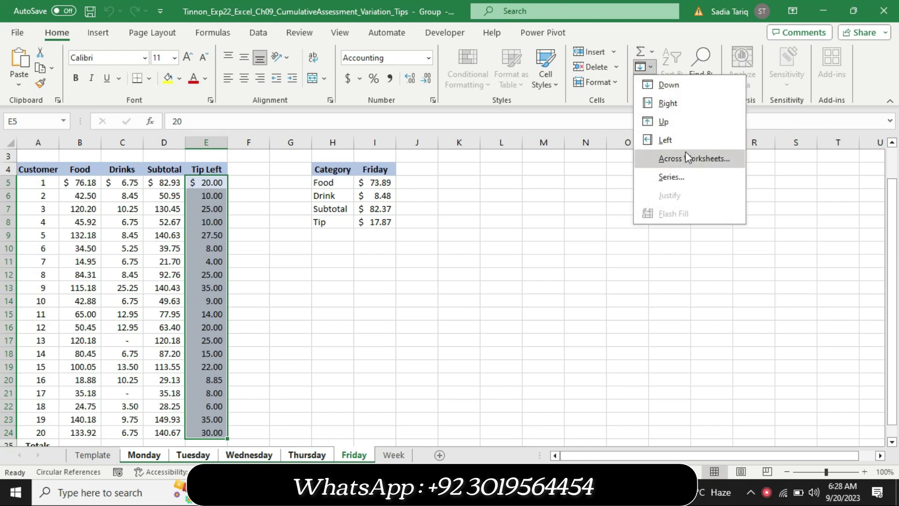
left_click(687, 157)
left_click(632, 287)
left_click(687, 311)
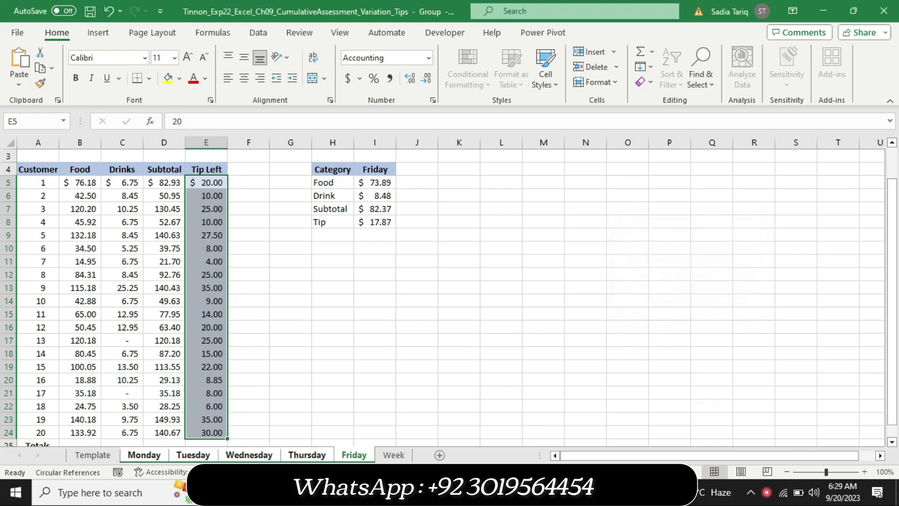
left_click(519, 492)
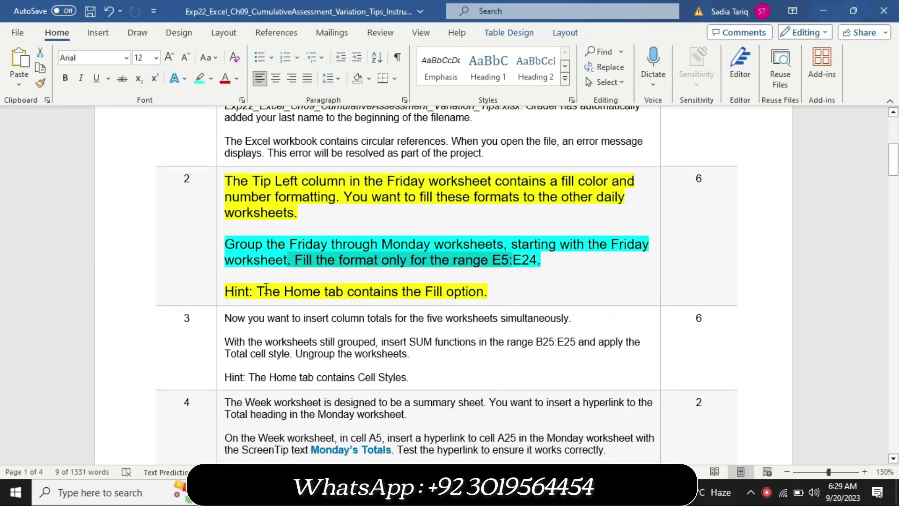
Restore step 2's instruction text to 9 pt with no highlighting
left_click(219, 281)
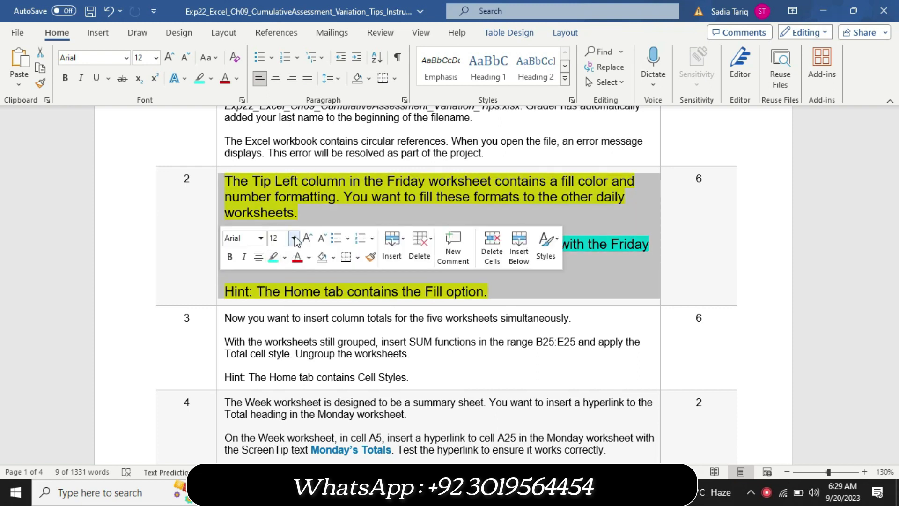
left_click(294, 238)
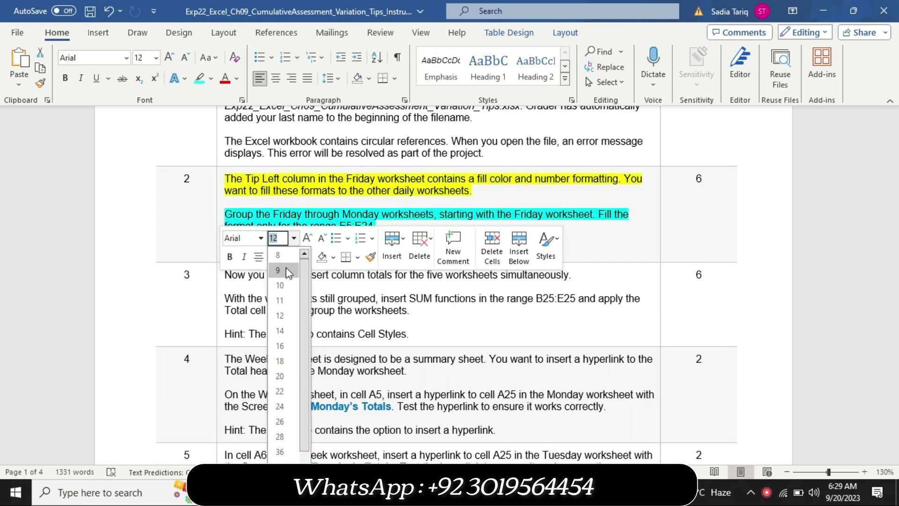
left_click(286, 270)
left_click(211, 78)
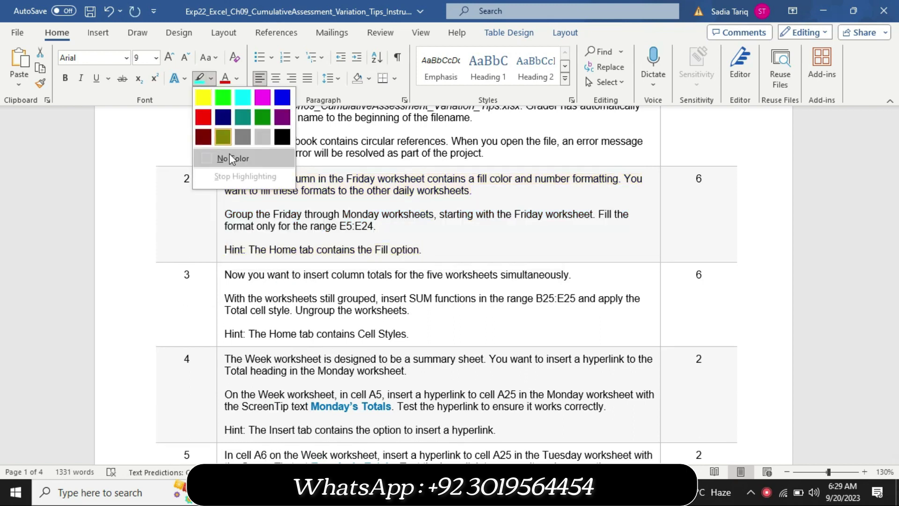
left_click(232, 159)
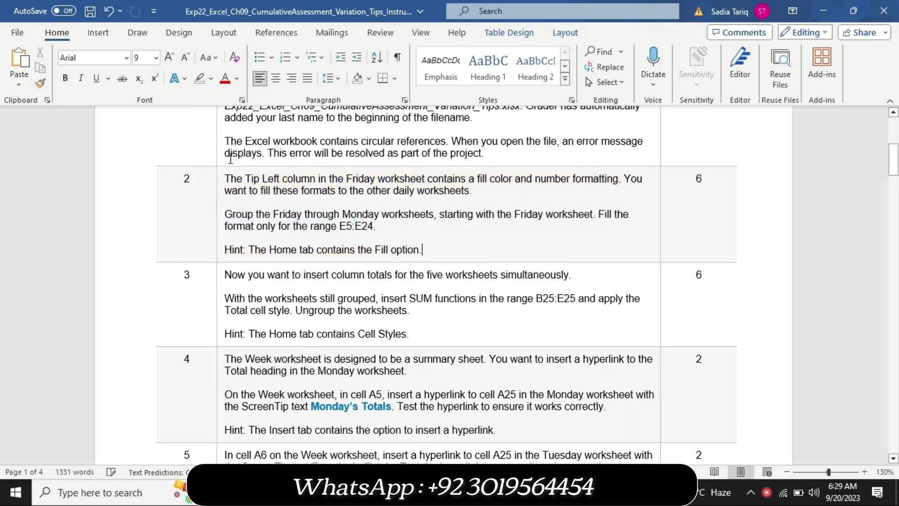
Set step 3's instruction text to 16 pt with yellow highlighting
left_click(221, 314)
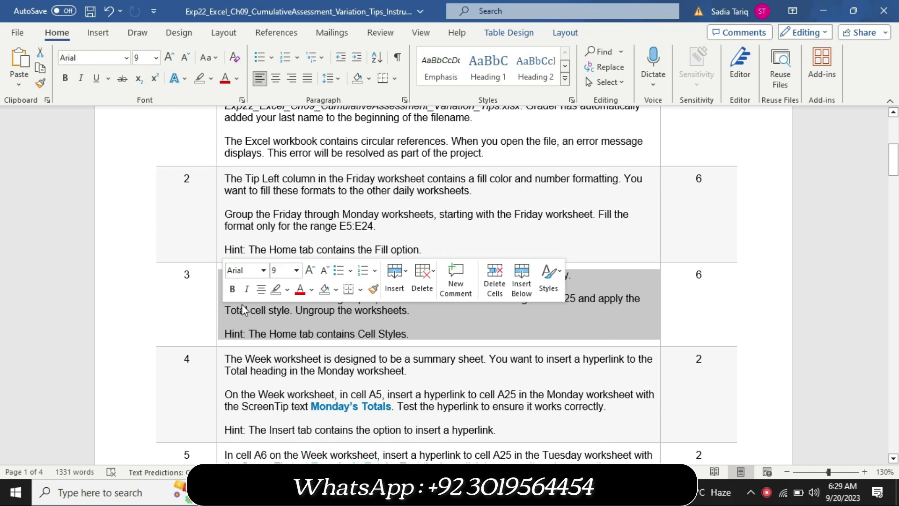
left_click(297, 271)
left_click(290, 118)
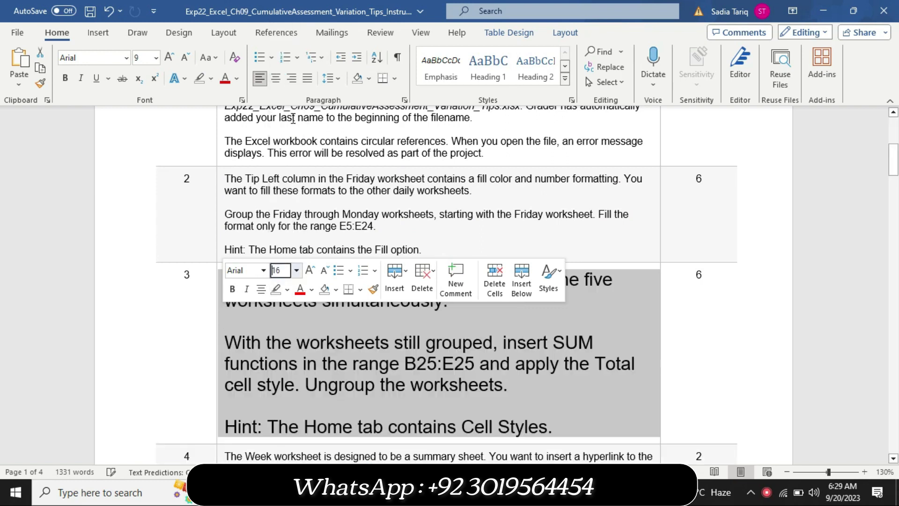
left_click(287, 289)
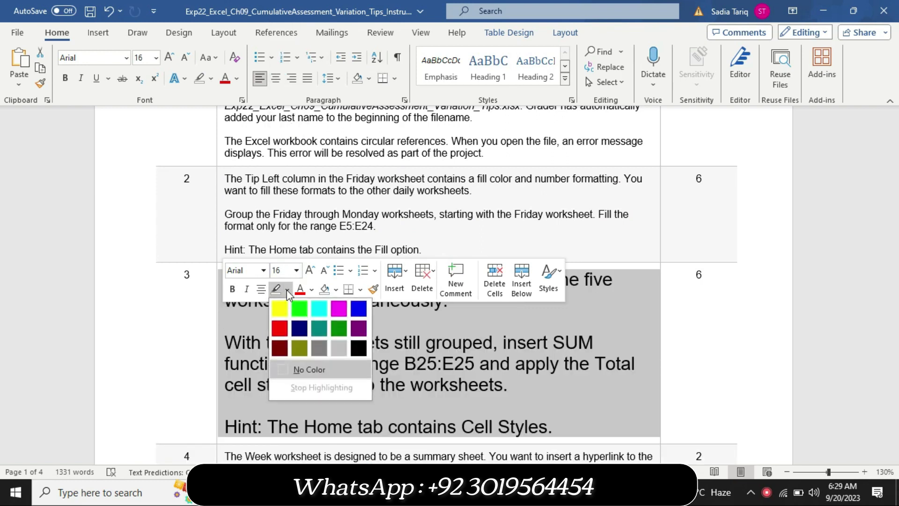
left_click(281, 306)
left_click_drag(893, 174, 895, 183)
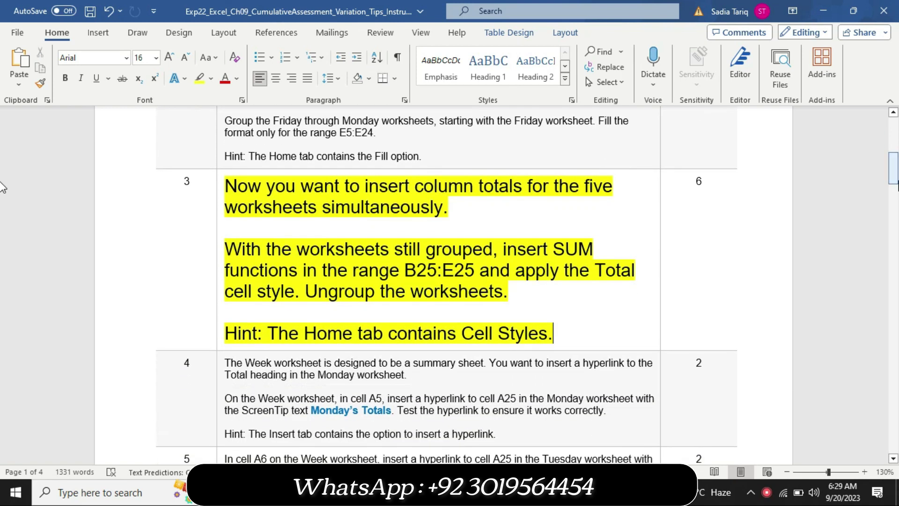
Highlight the grouped worksheets paragraph turquoise, note range B25:E25, then switch to Excel
left_click_drag(228, 248, 518, 287)
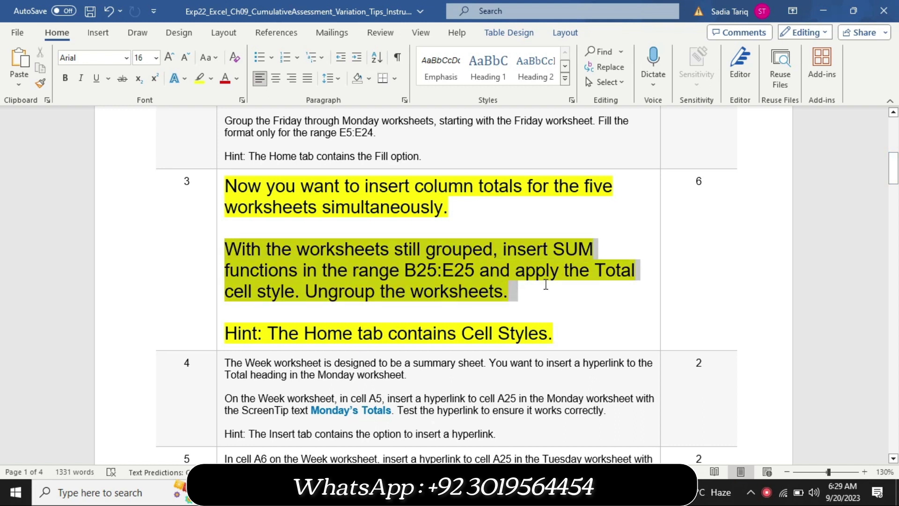
left_click(578, 262)
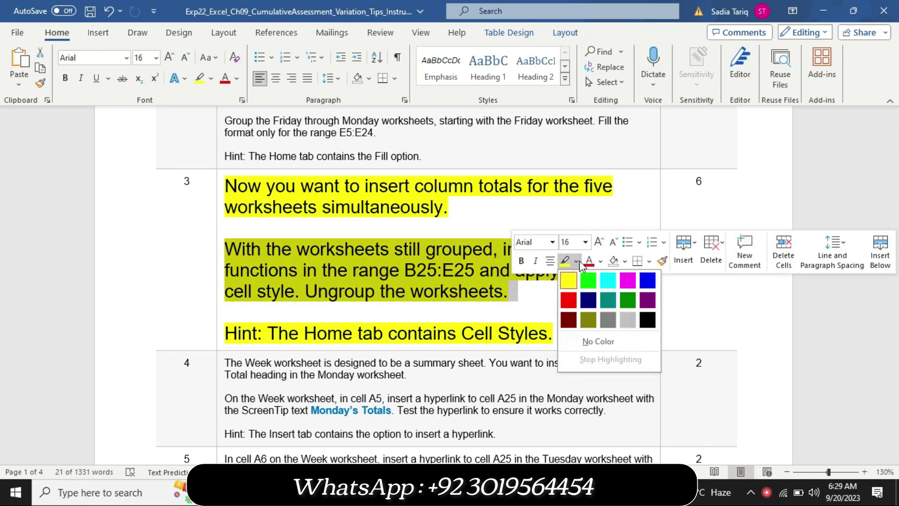
left_click(607, 280)
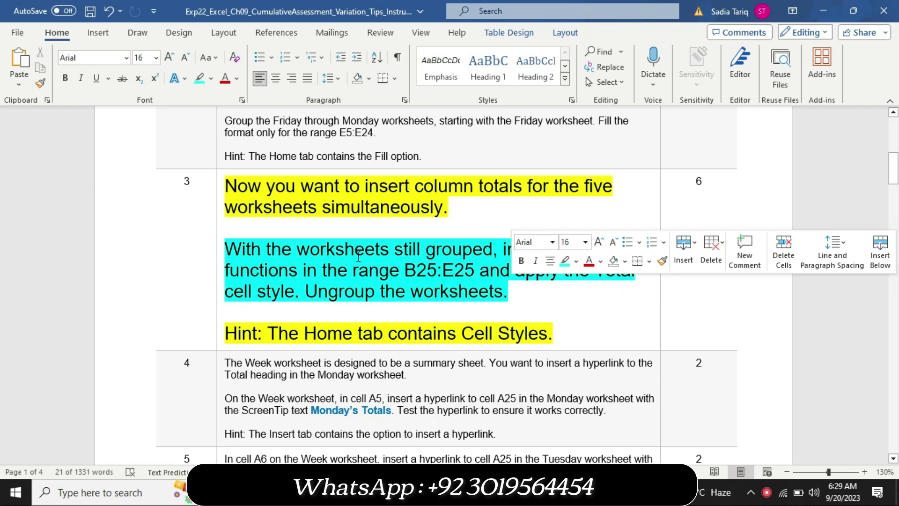
left_click(374, 251)
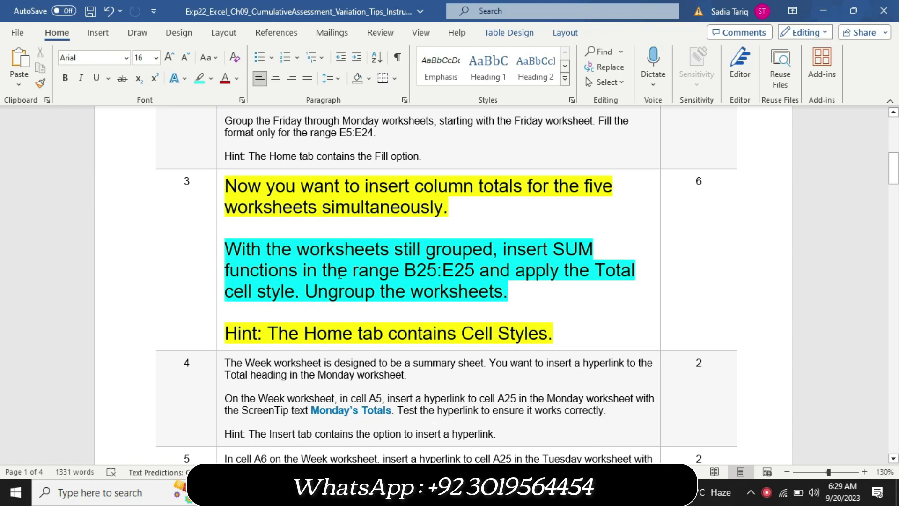
left_click_drag(474, 270, 421, 273)
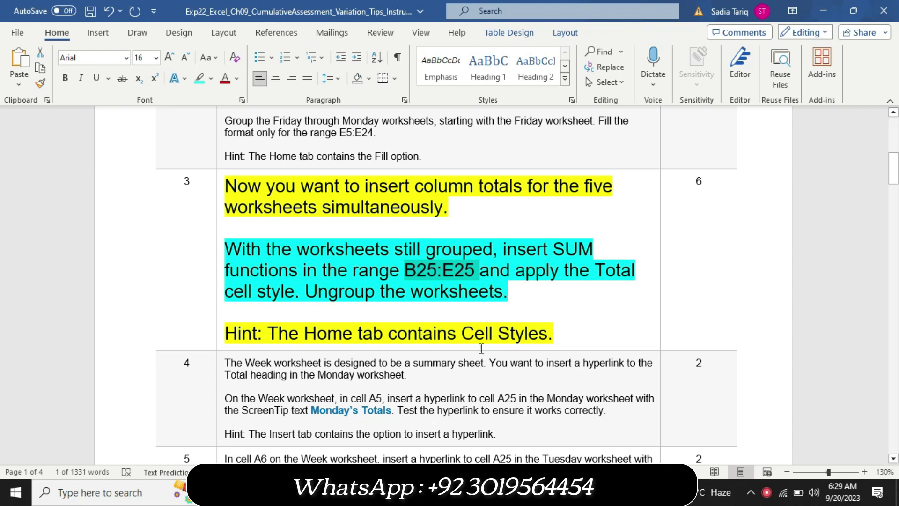
key("alt+Tab")
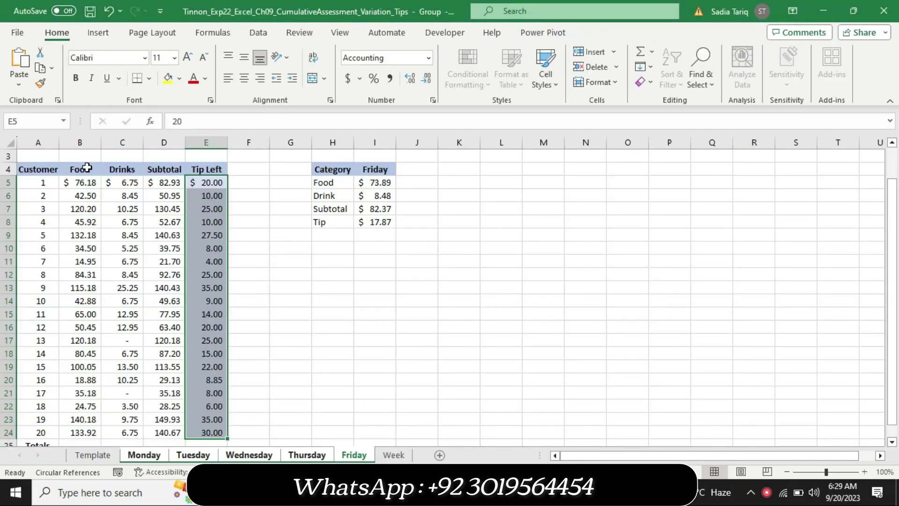
left_click(39, 121)
key("BackSpace")
type("B25:E25")
key("Return")
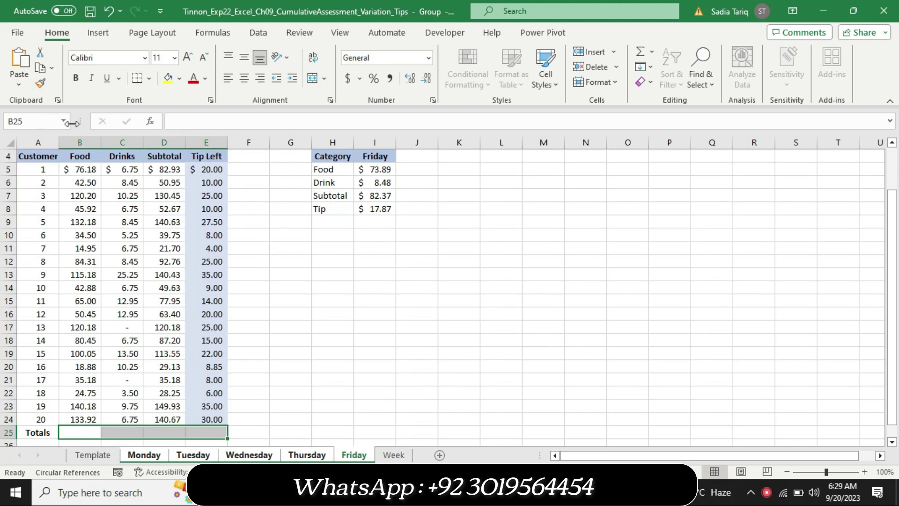
left_click(654, 52)
left_click(652, 69)
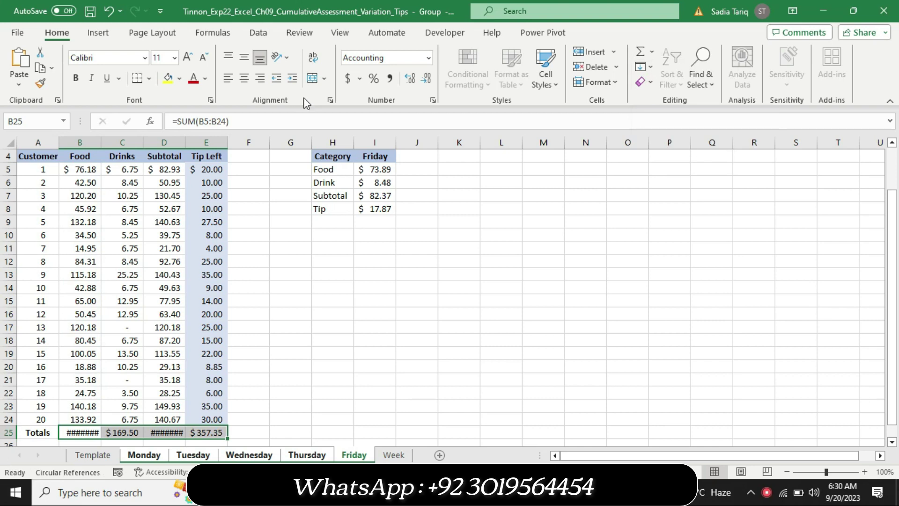
key("ctrl+z")
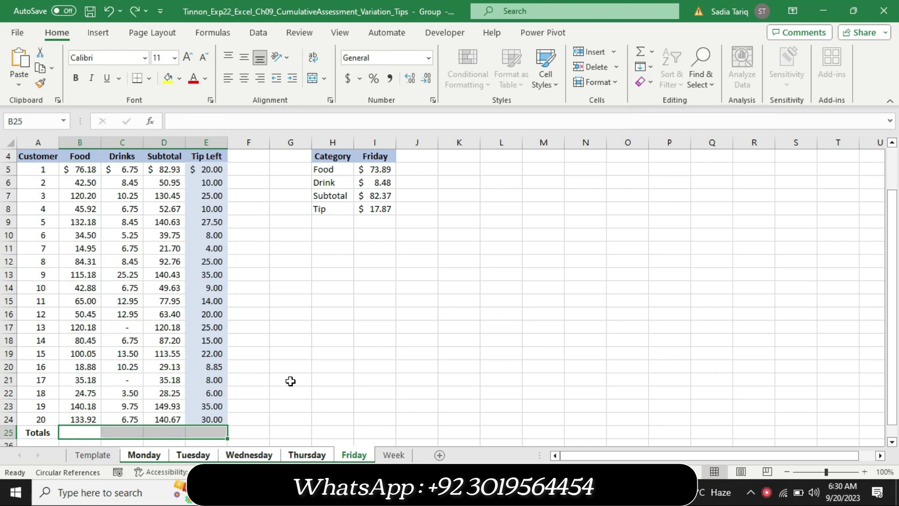
key("alt+Tab")
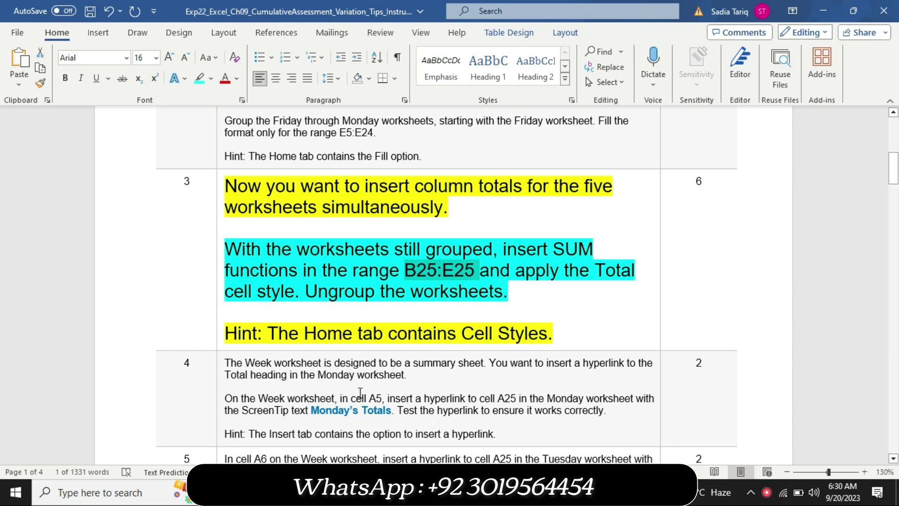
key("alt+Tab")
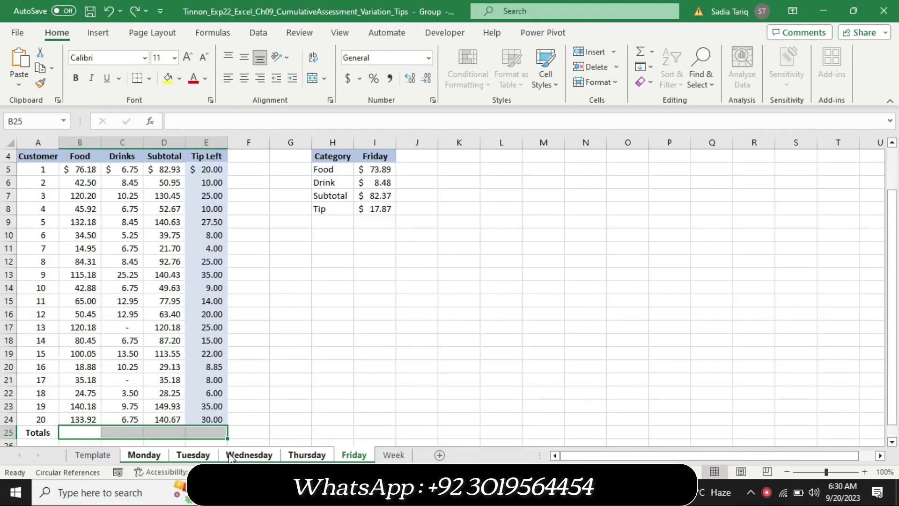
Enter =SUM(B5:B24) in B25 and fill it across to E25
left_click(75, 433)
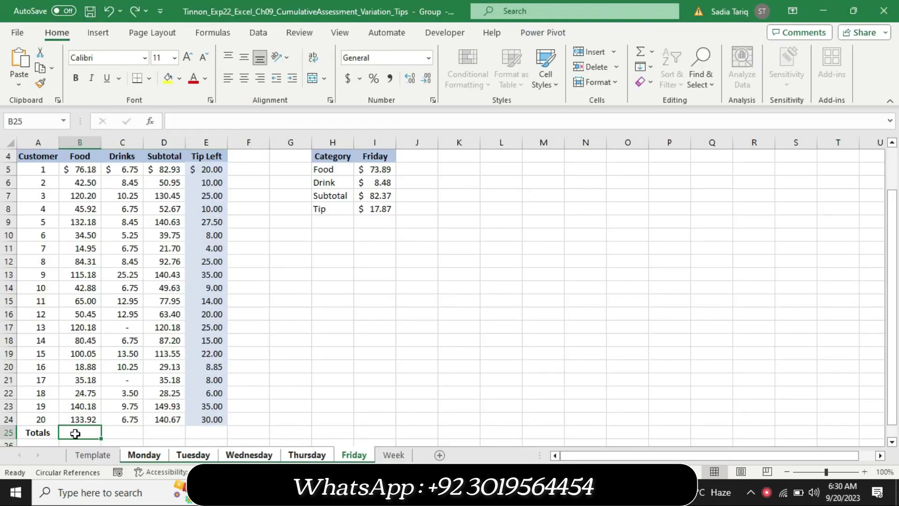
type("=s")
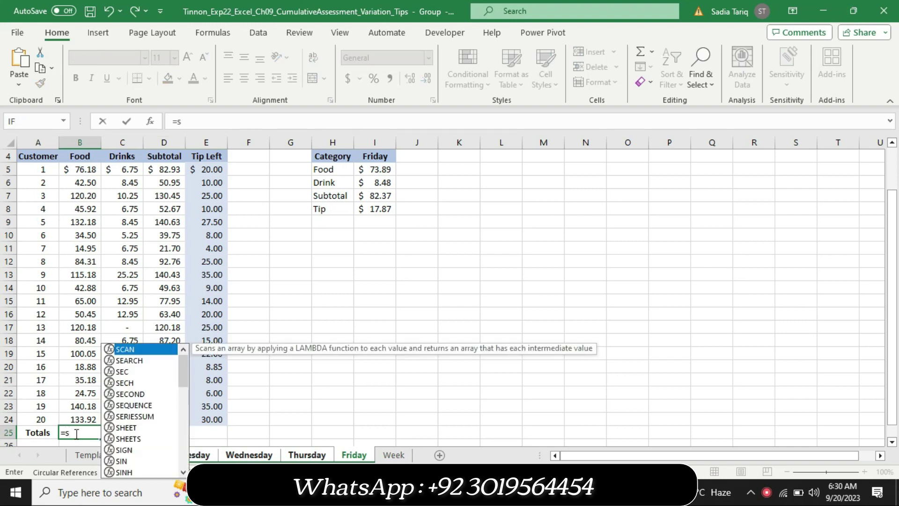
type("um")
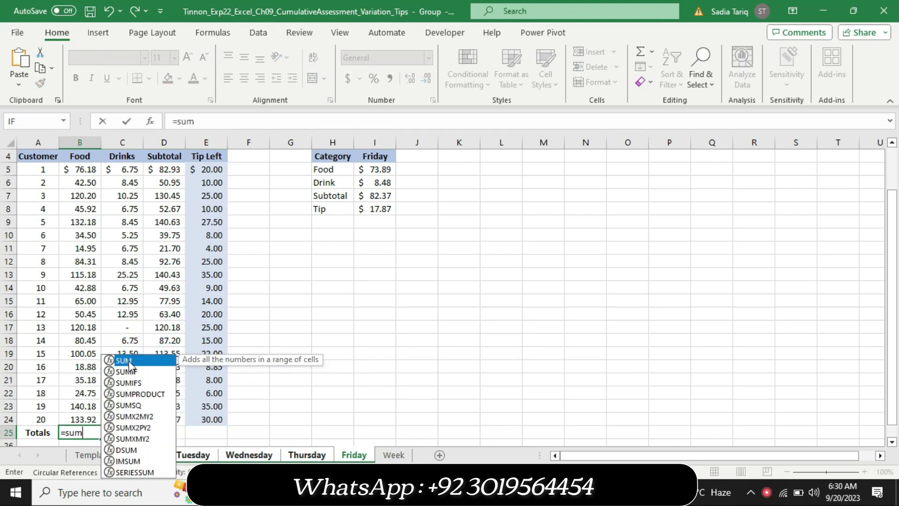
double_click(126, 361)
left_click_drag(71, 177, 71, 419)
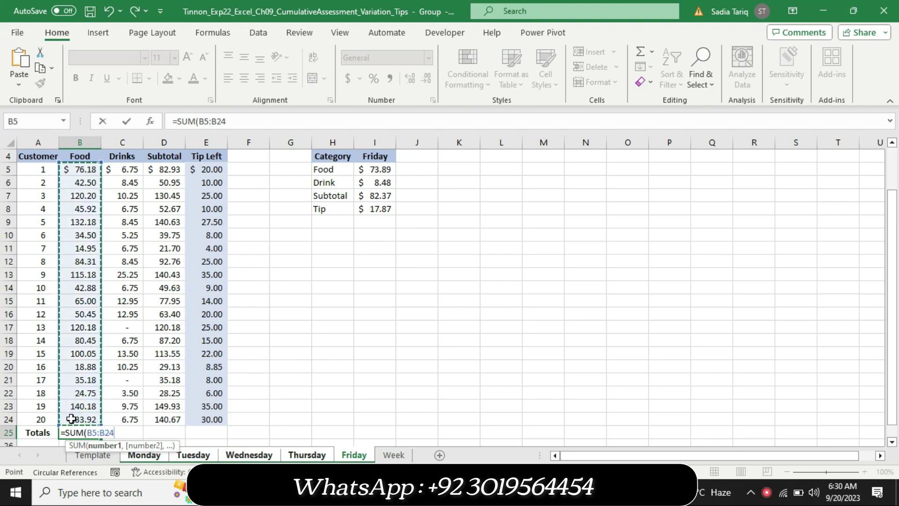
key("Return")
left_click(71, 418)
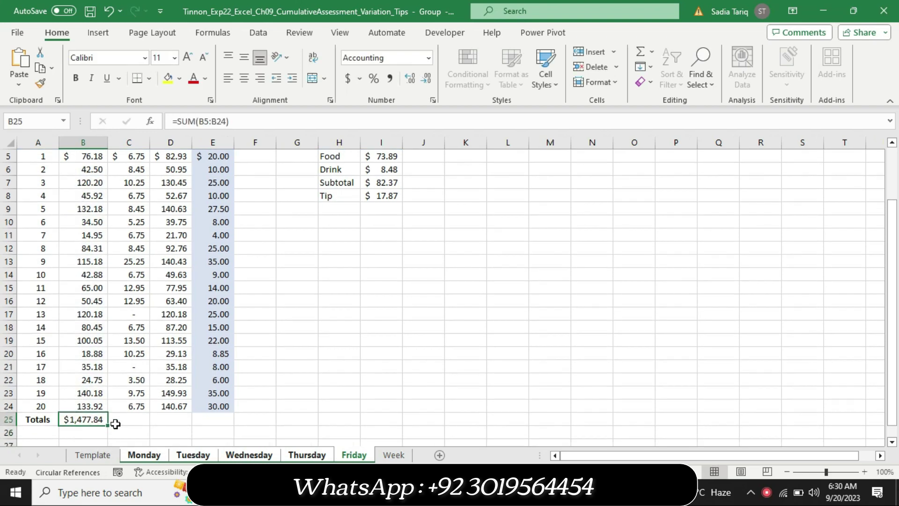
left_click_drag(108, 425, 225, 424)
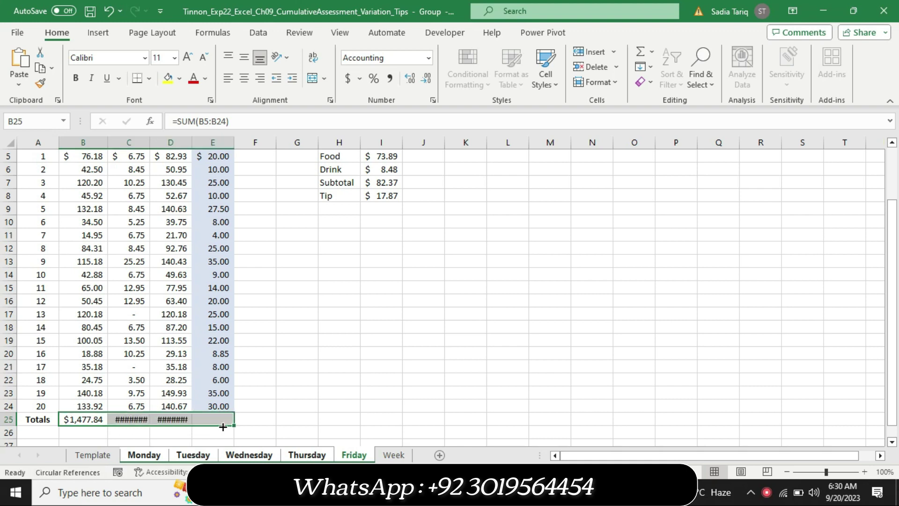
Autofit column D so its total shows and dismiss the circular-reference warnings
left_click_drag(891, 340, 889, 263)
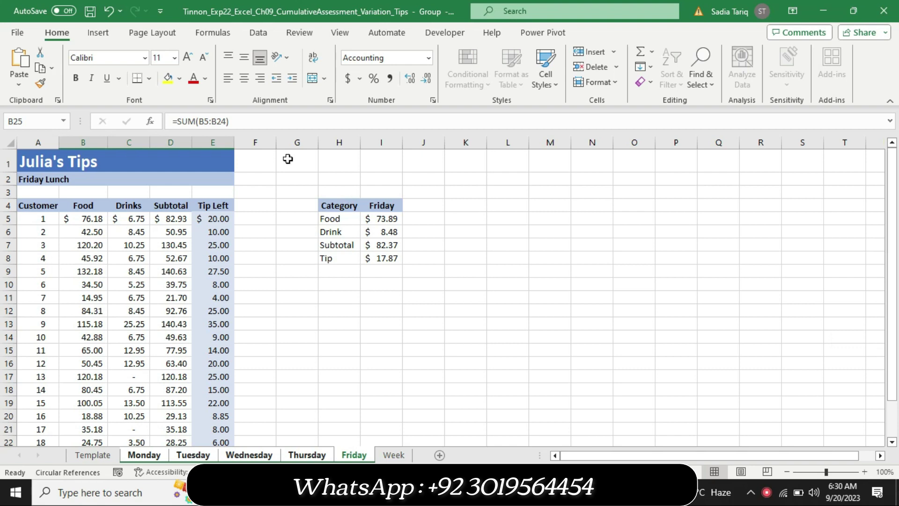
left_click_drag(234, 144, 233, 143)
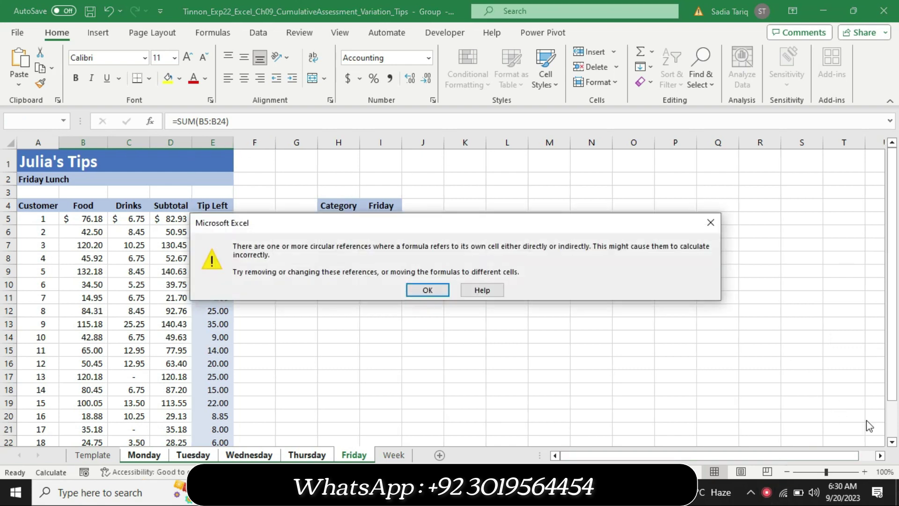
left_click(437, 291)
scroll(4, 276, "down", 1)
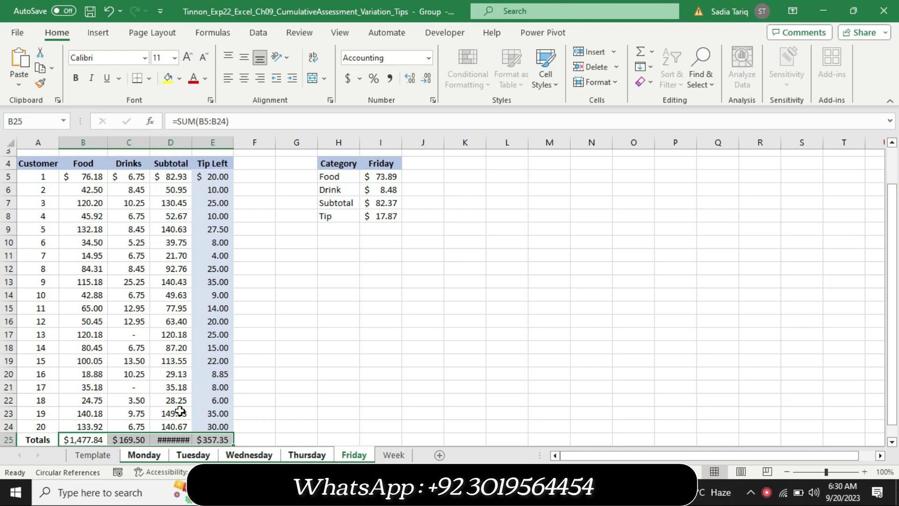
double_click(191, 142)
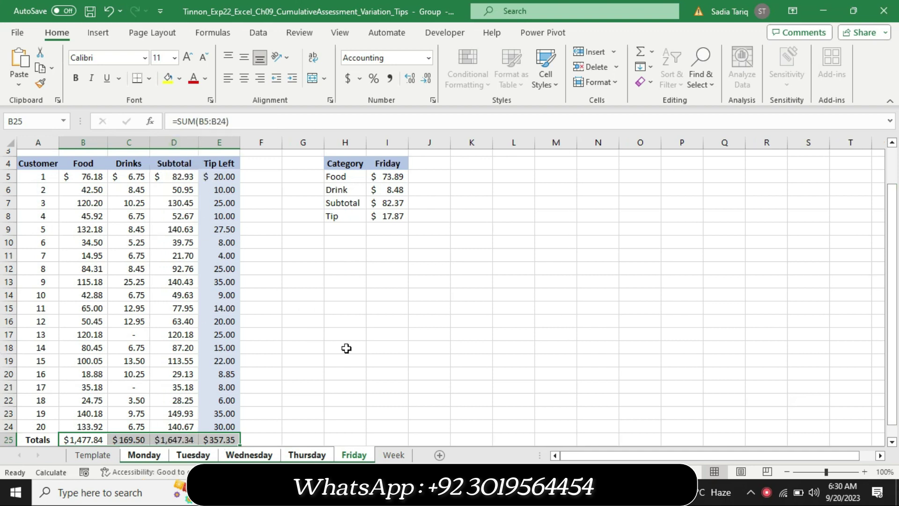
key("alt+Tab")
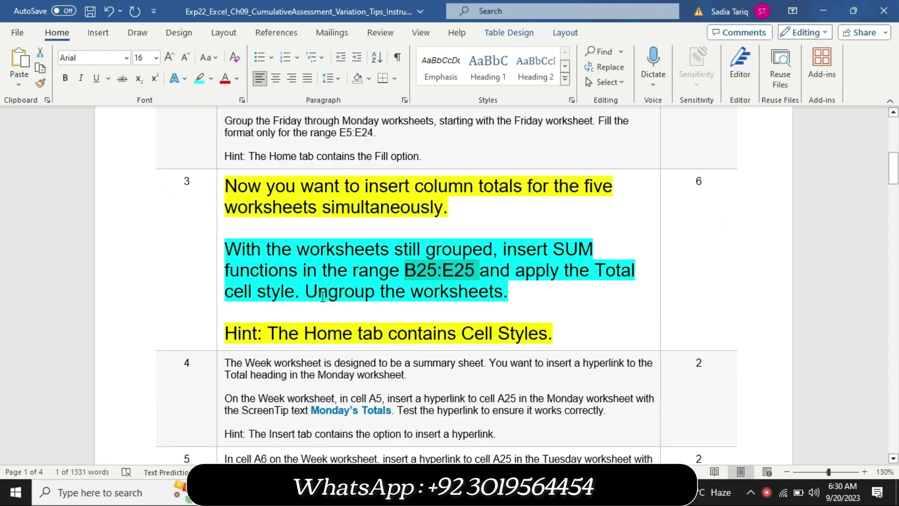
key("alt+Tab")
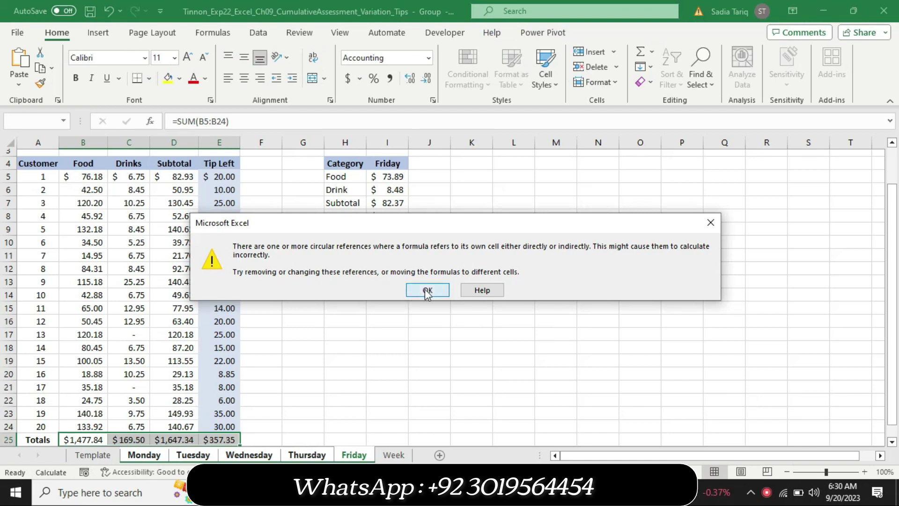
left_click(427, 290)
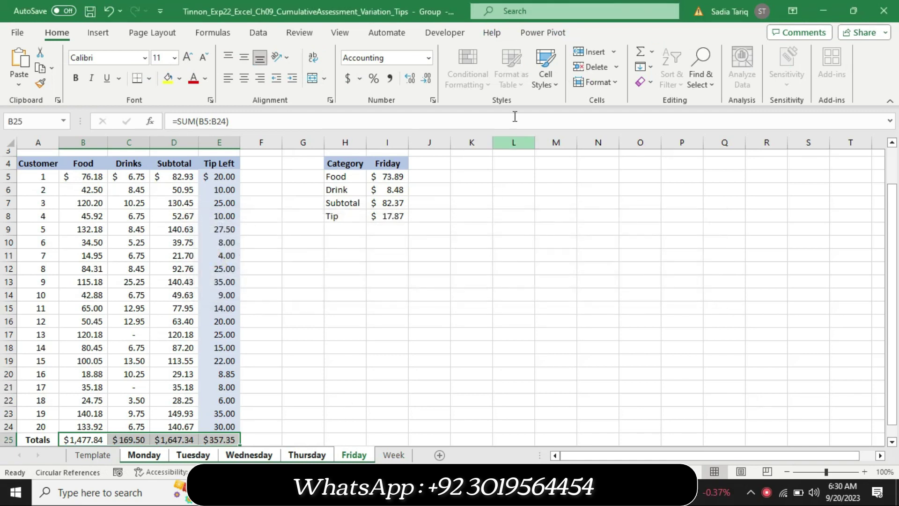
Apply the Total cell style to the B25:E25 totals and check the Thursday sheet
left_click(544, 80)
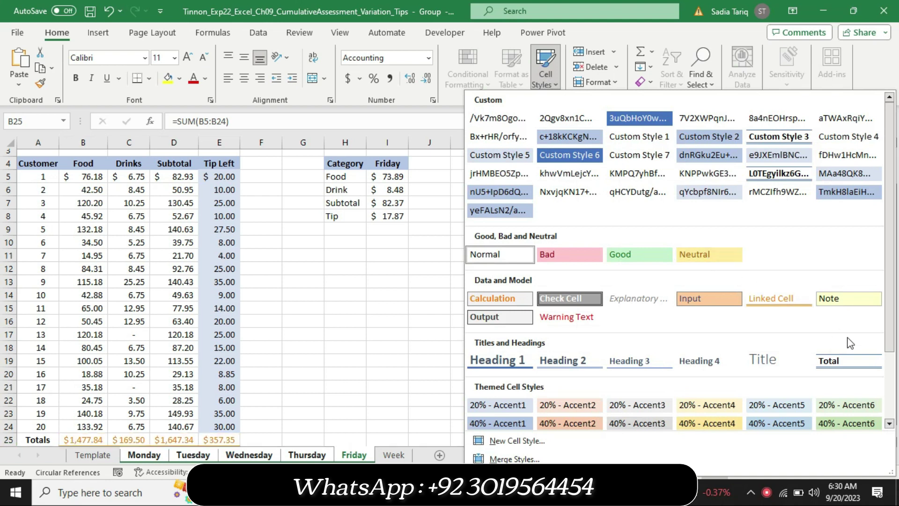
left_click(839, 361)
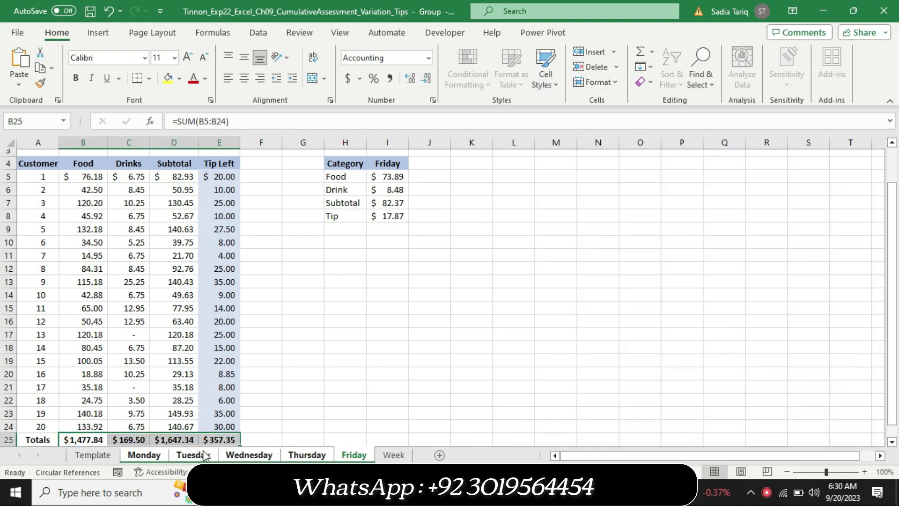
left_click(307, 454)
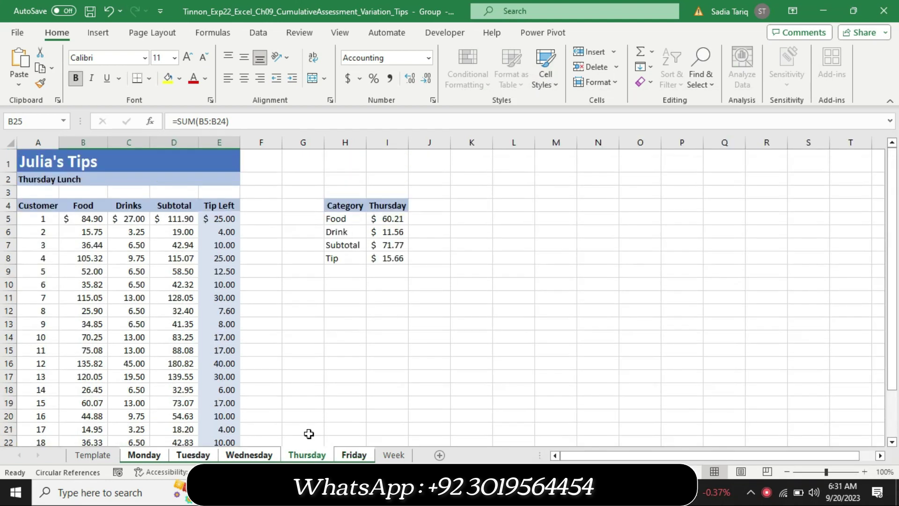
left_click_drag(894, 288, 895, 328)
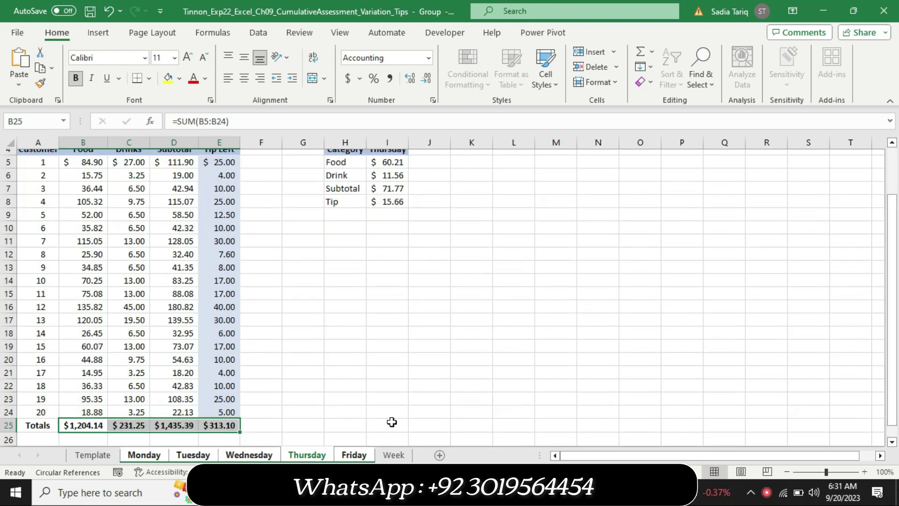
Check the row 25 totals on the Wednesday, Tuesday and Monday sheets, then return to Word
left_click(267, 457)
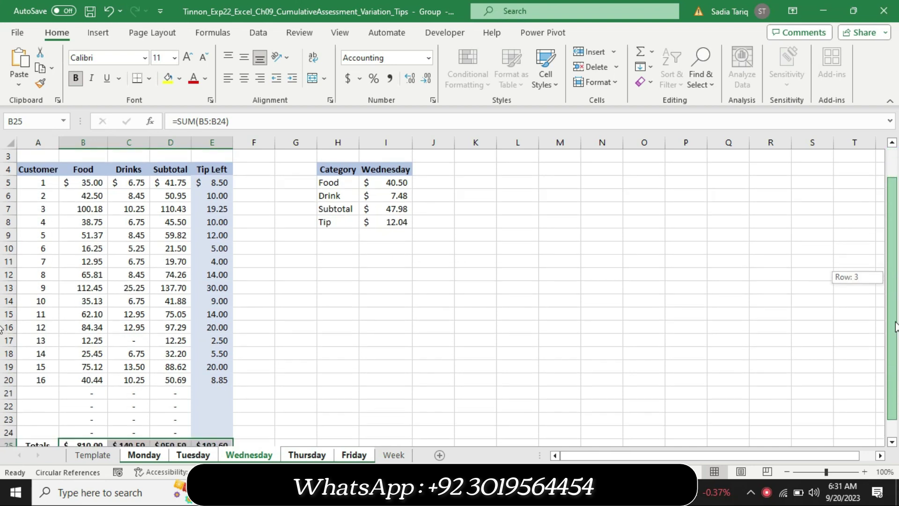
left_click_drag(892, 286, 891, 334)
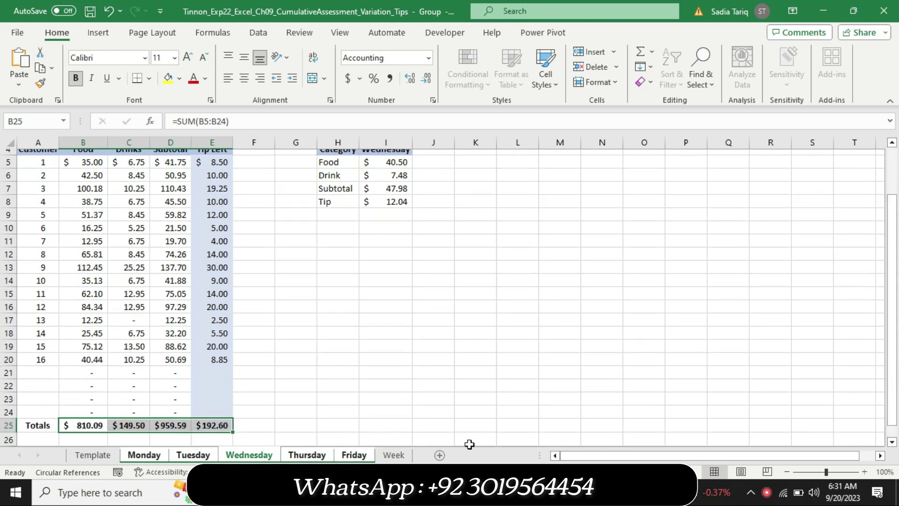
left_click(201, 454)
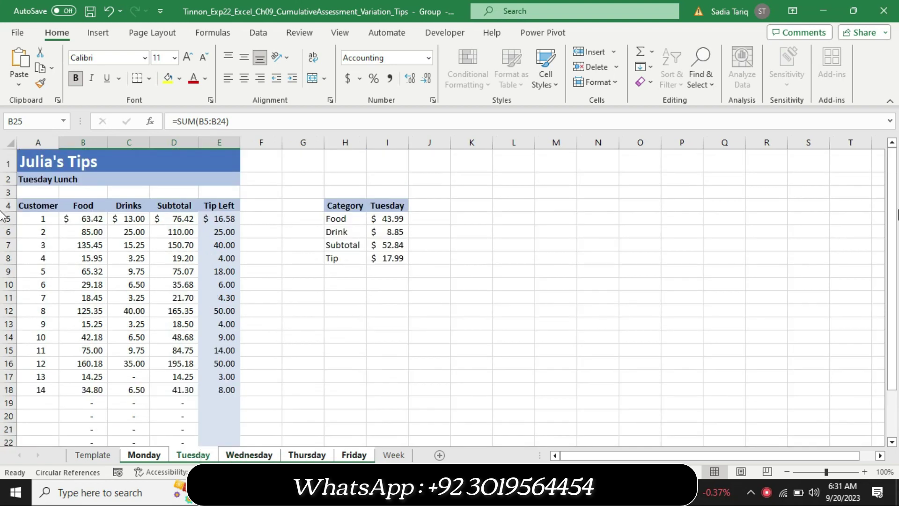
left_click_drag(892, 236, 892, 283)
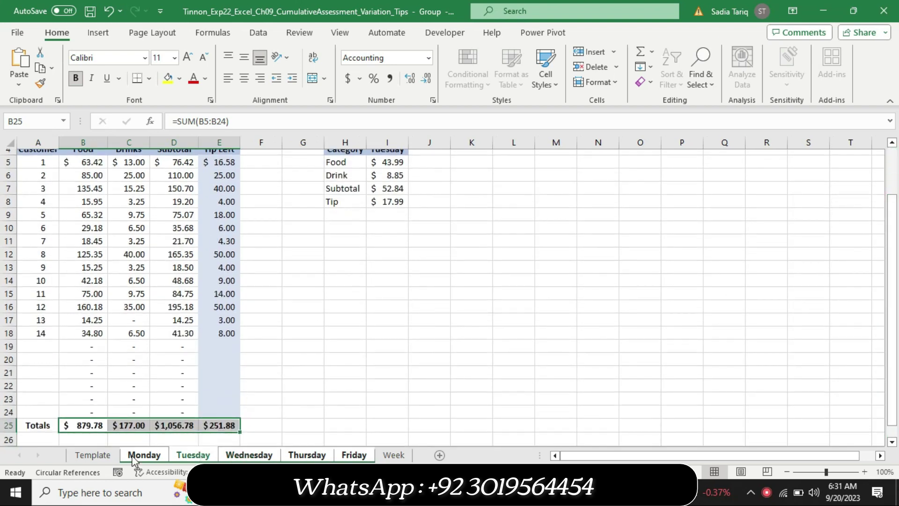
left_click(134, 456)
left_click_drag(892, 213, 893, 258)
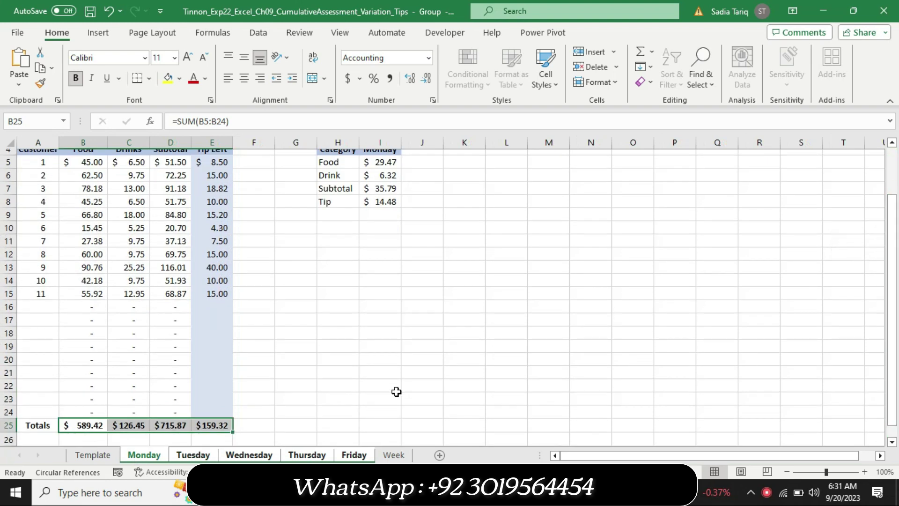
key("alt+Tab")
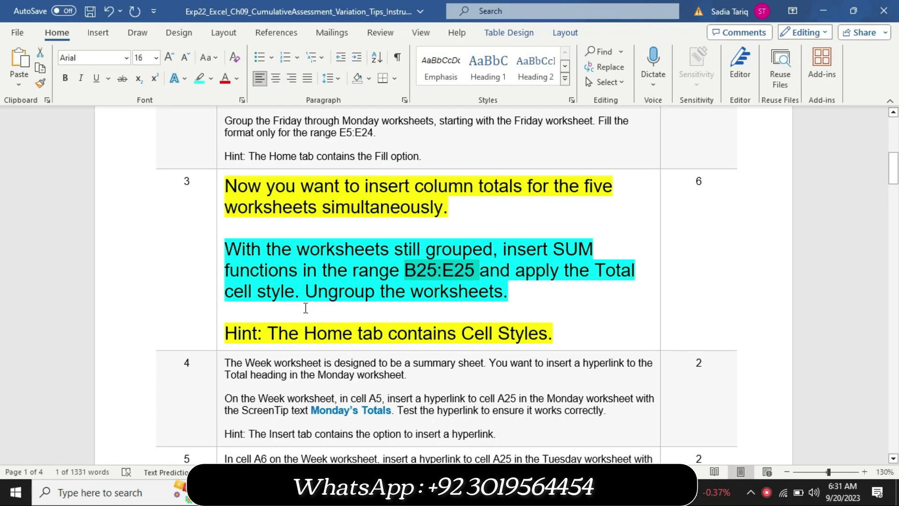
Ungroup the day sheets with Ungroup Sheets on the Monday tab, then return to Word
left_click_drag(306, 290, 523, 296)
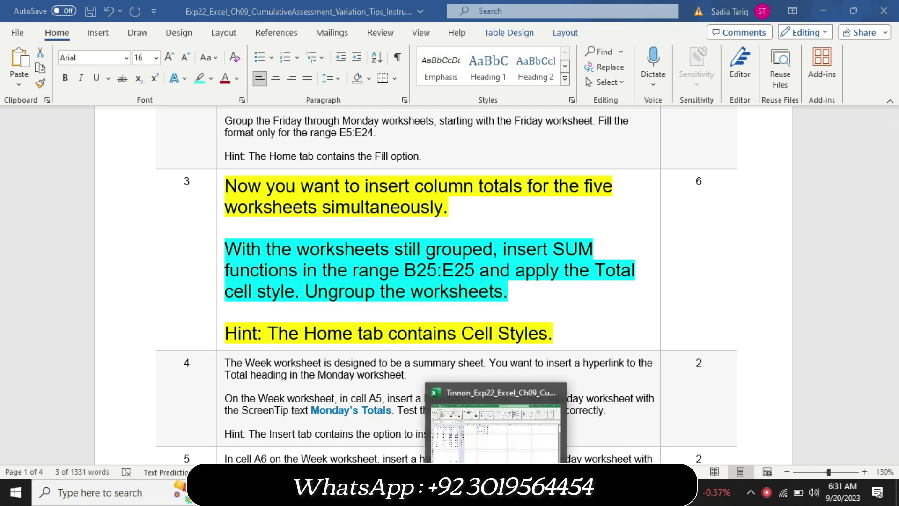
mouse_move(495, 492)
left_click(454, 416)
right_click(160, 464)
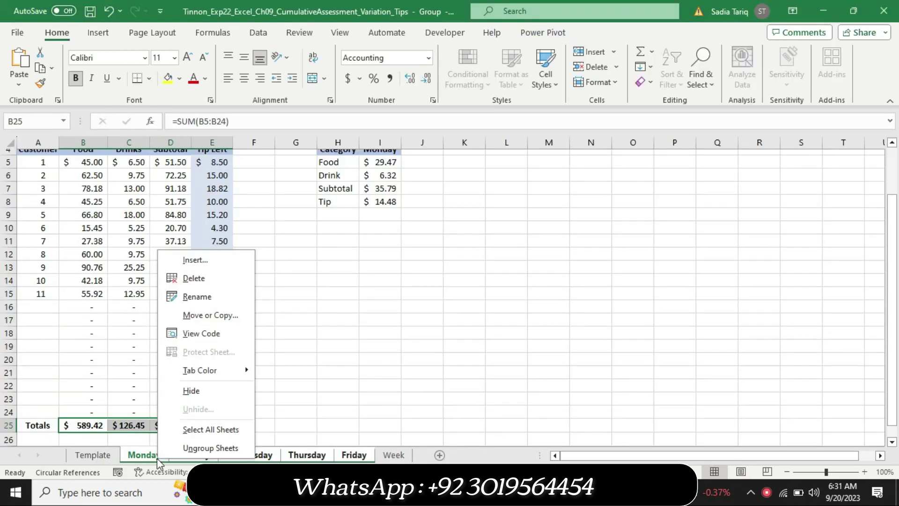
left_click(210, 447)
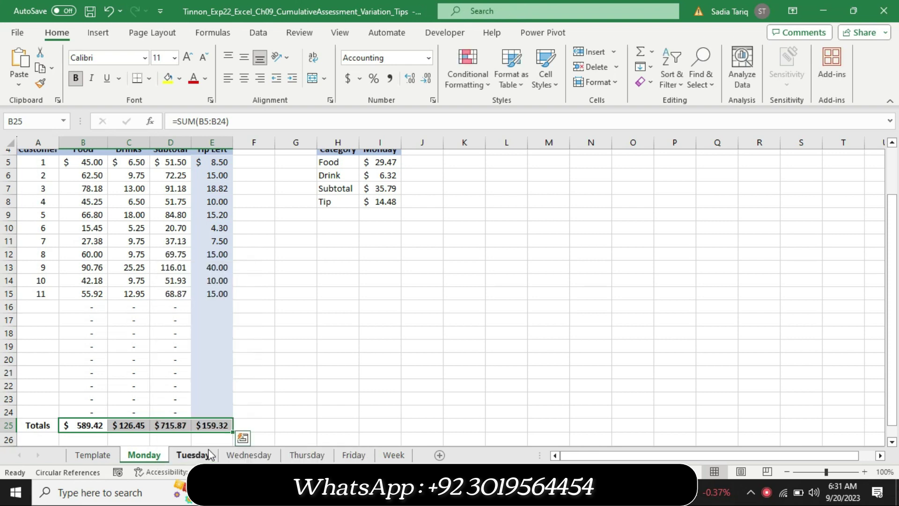
key("alt+Tab")
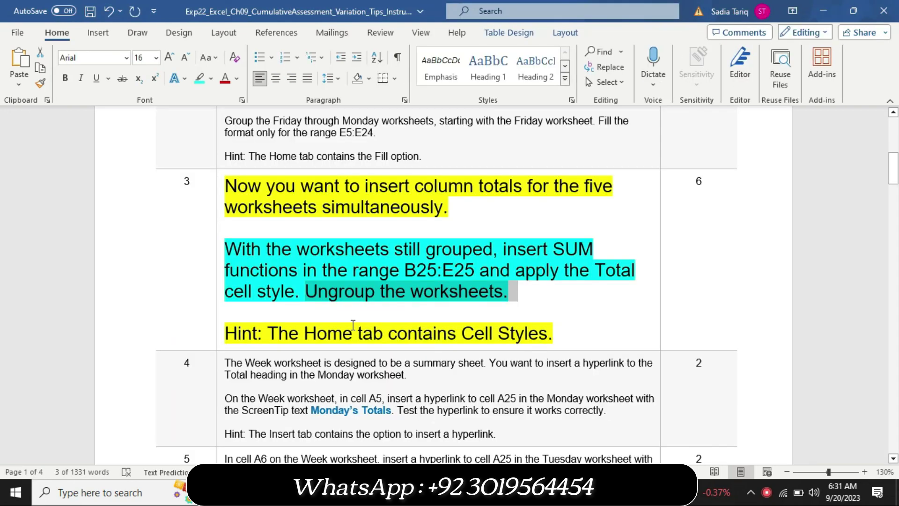
Set the step 3 cell text to 9 point with no highlight colour
left_click(218, 324)
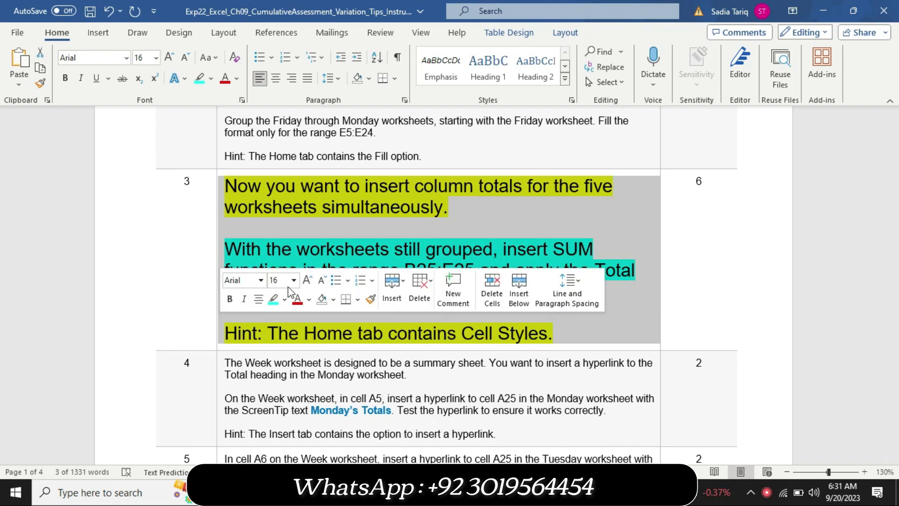
left_click(294, 280)
left_click(280, 51)
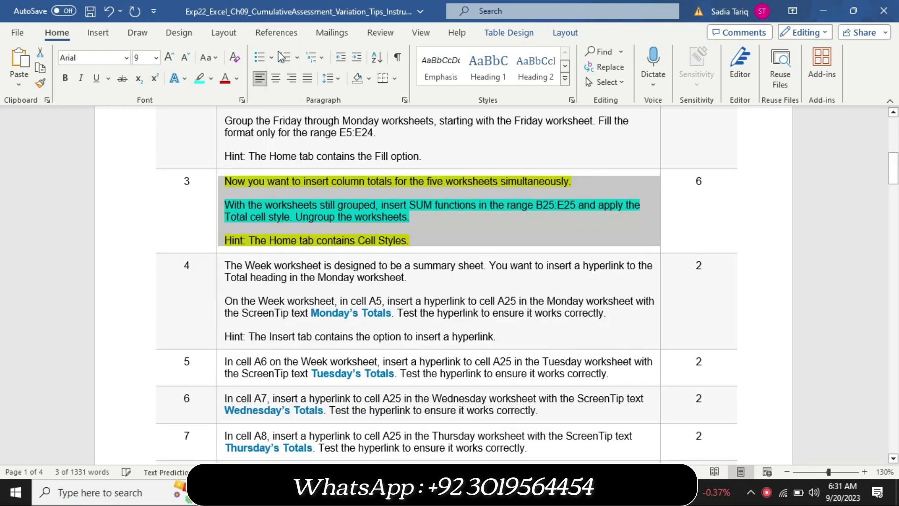
left_click(210, 78)
left_click(254, 159)
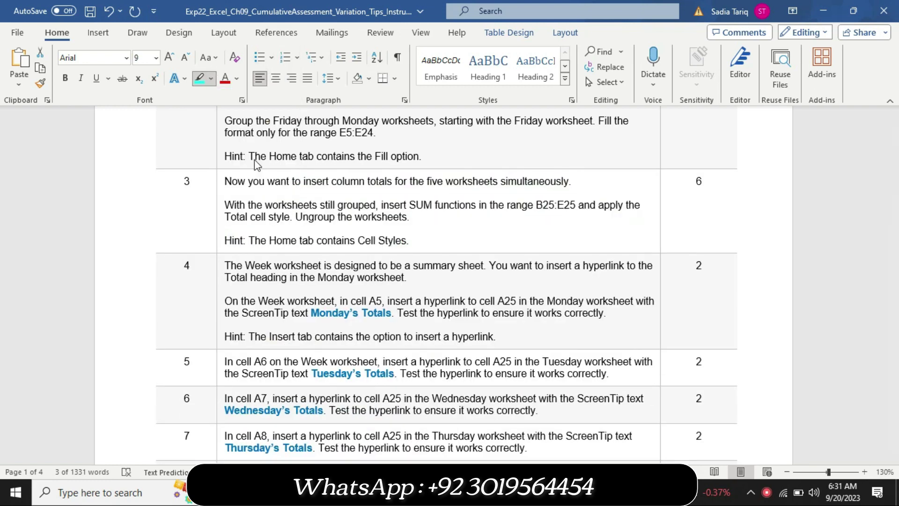
Enlarge the step 4 cell text to 16 point with yellow highlighting
left_click(220, 332)
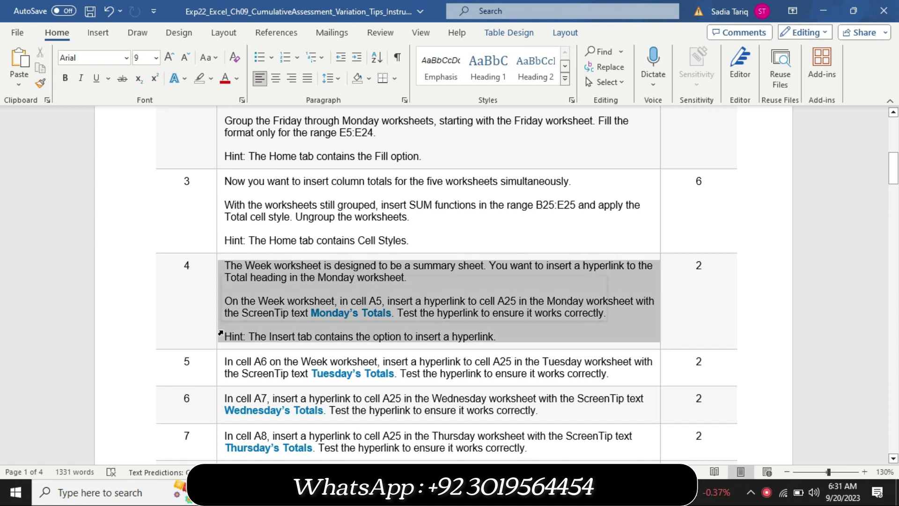
left_click(296, 289)
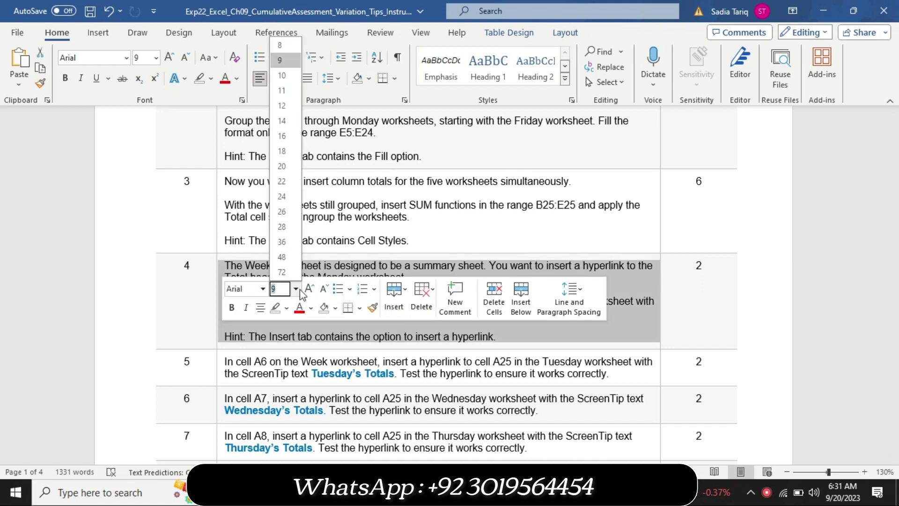
left_click(285, 135)
left_click(210, 78)
left_click(206, 103)
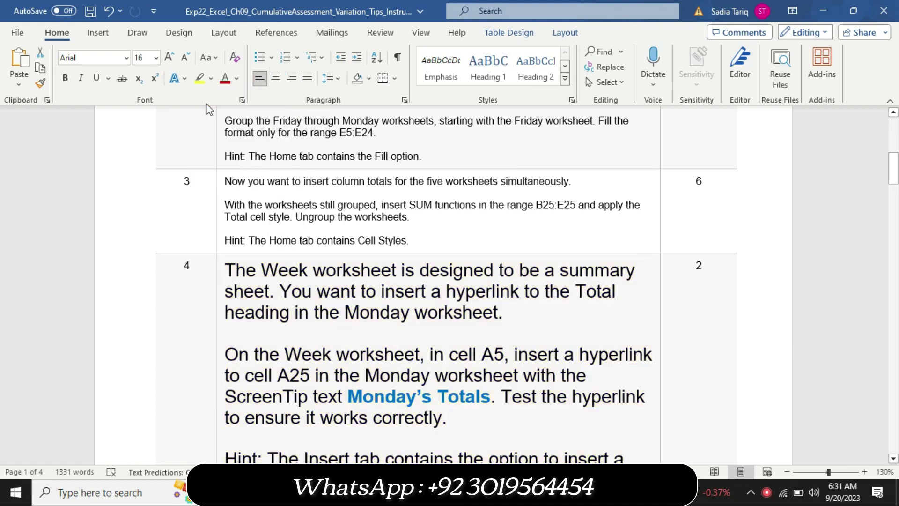
left_click_drag(893, 180, 894, 193)
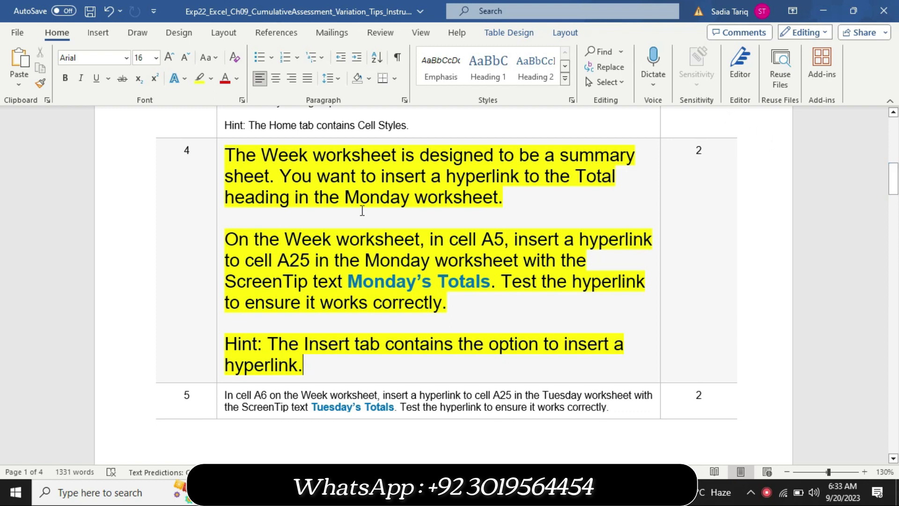
Highlight the 'On the Week worksheet…' cell A5 paragraph in turquoise, then switch to Excel
left_click_drag(224, 232, 455, 303)
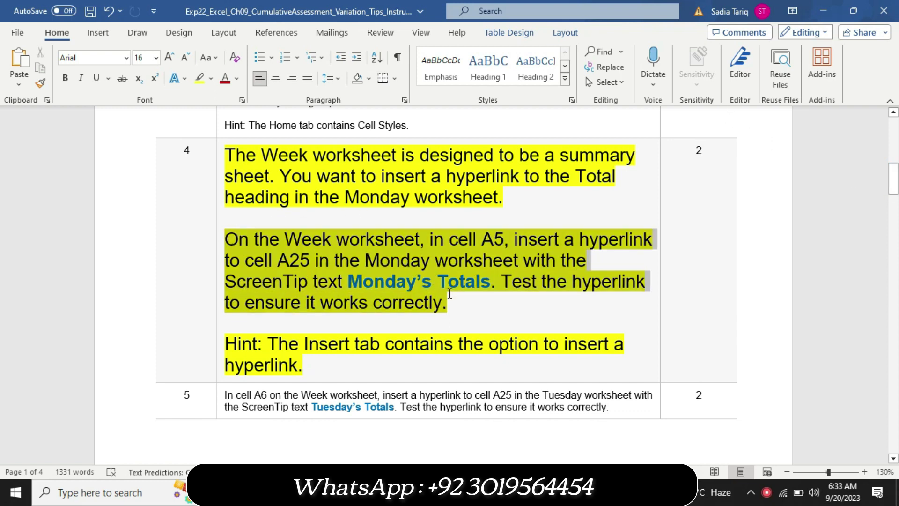
left_click(520, 275)
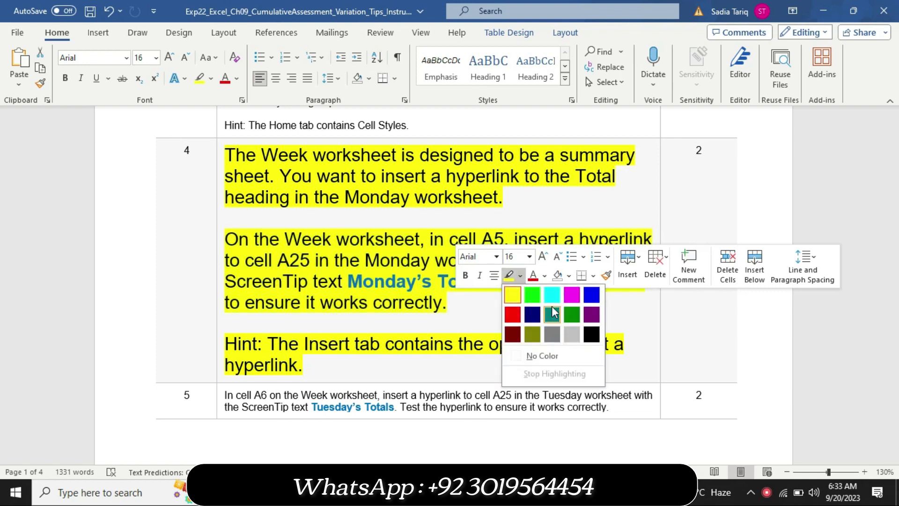
left_click(553, 295)
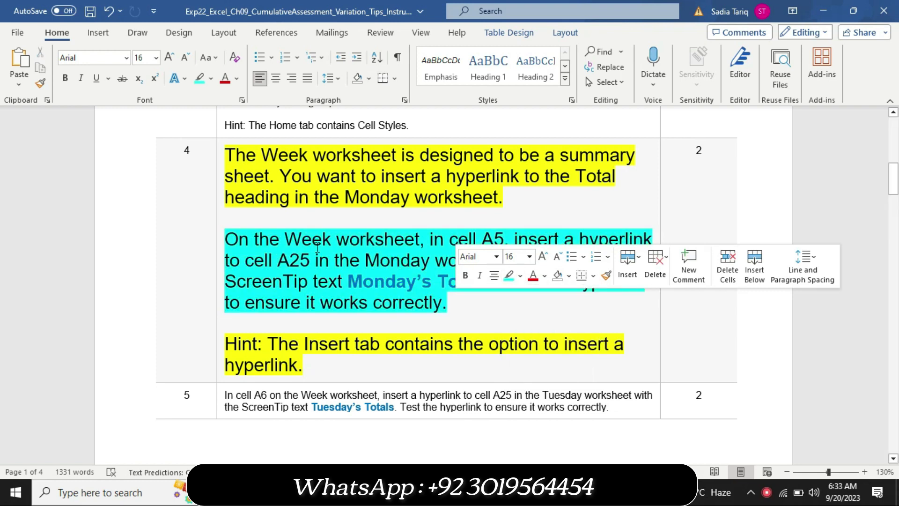
left_click(447, 244)
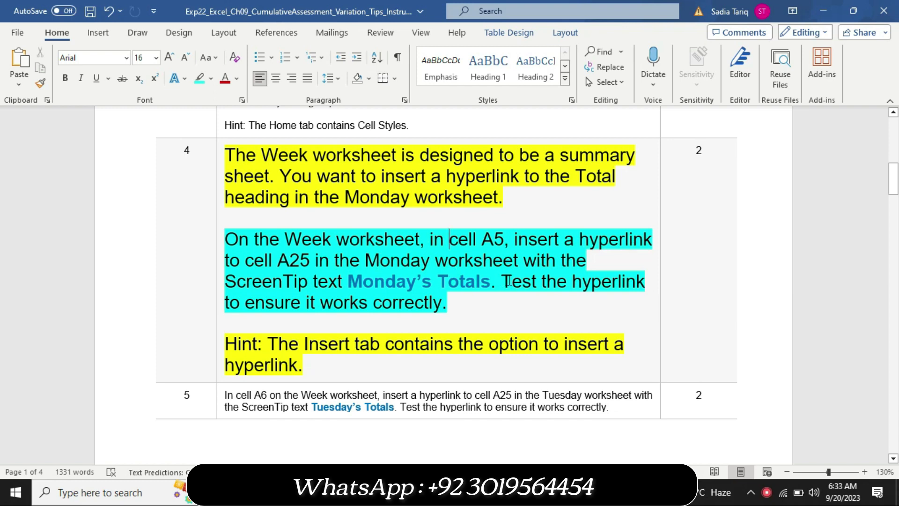
key("alt+Tab")
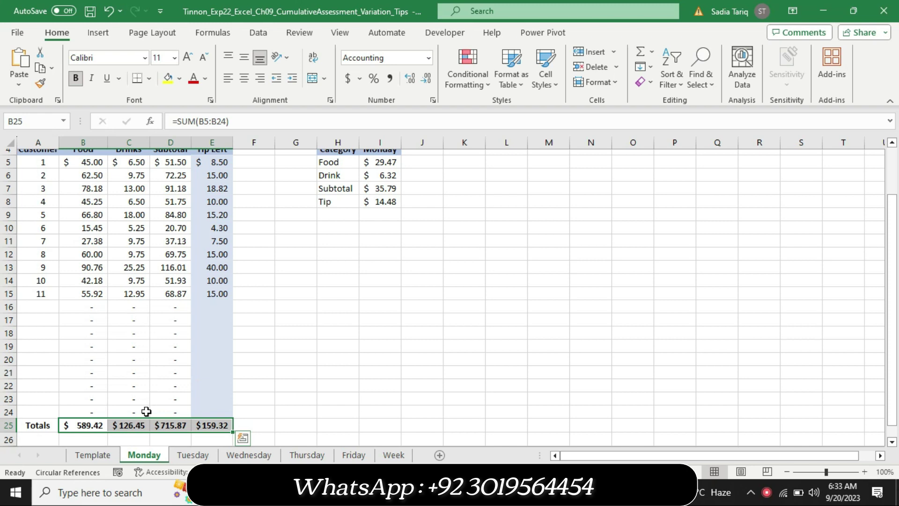
Select cell A5 holding Monday on the Week sheet, then return to Word
left_click(385, 454)
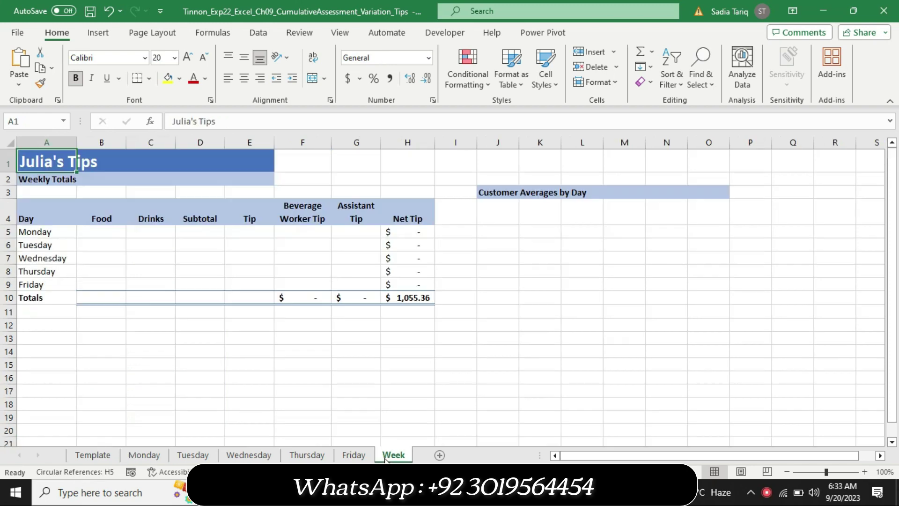
left_click(58, 232)
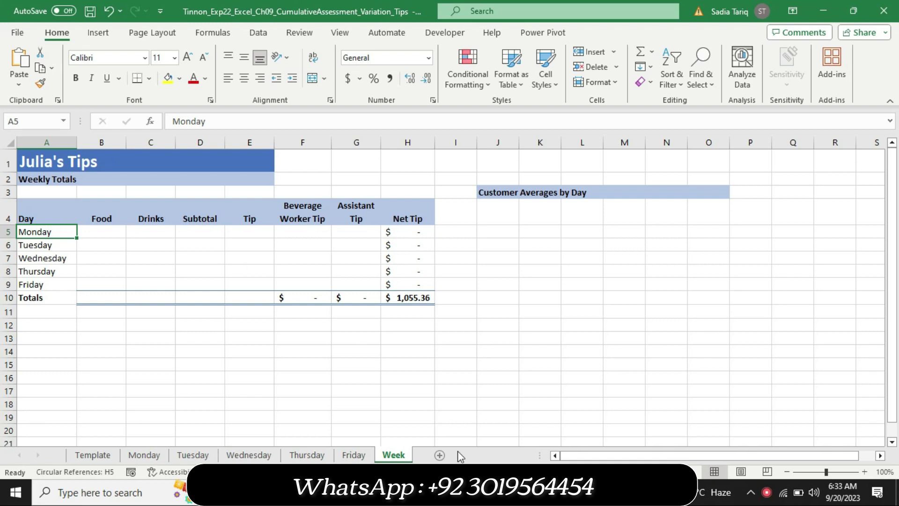
key("alt+Tab")
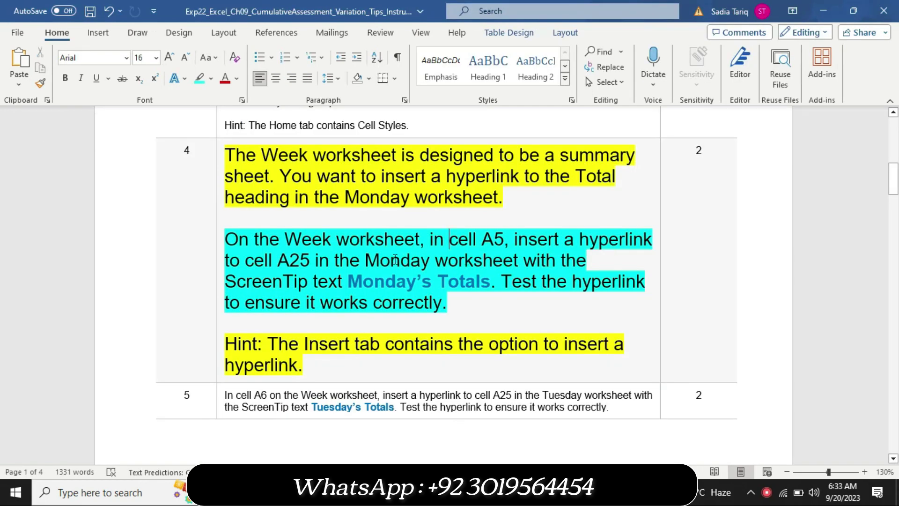
Select the ScreenTip wording 'Monday's Totals' in Word and go back to Excel
key("XF86MonBrightnessDown")
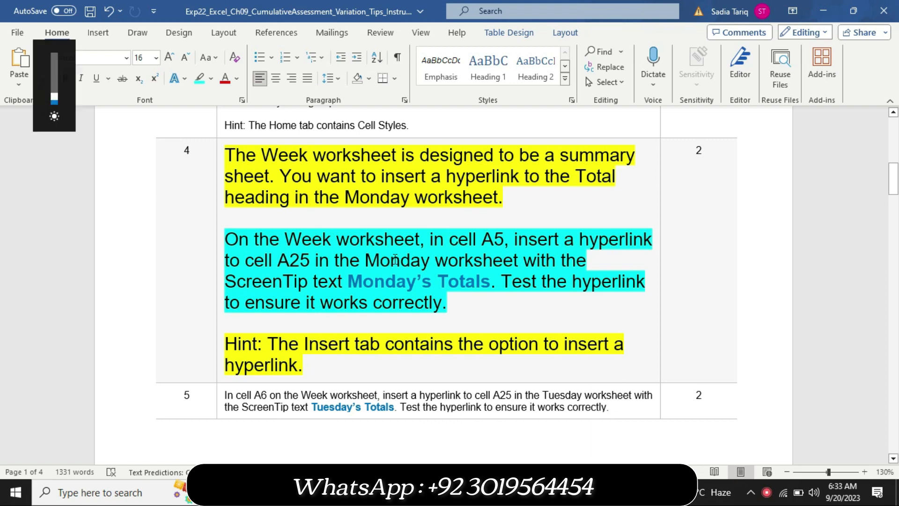
key("XF86MonBrightnessDown")
left_click(312, 281)
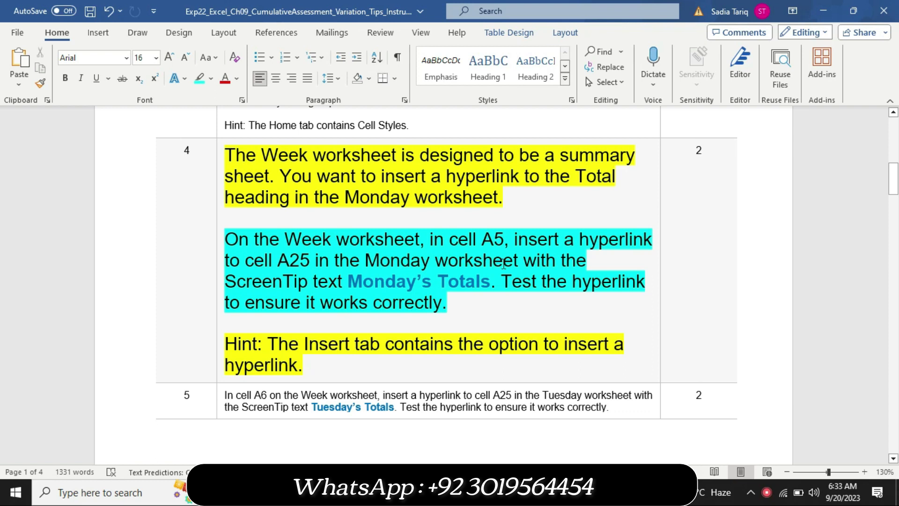
left_click_drag(348, 280, 467, 281)
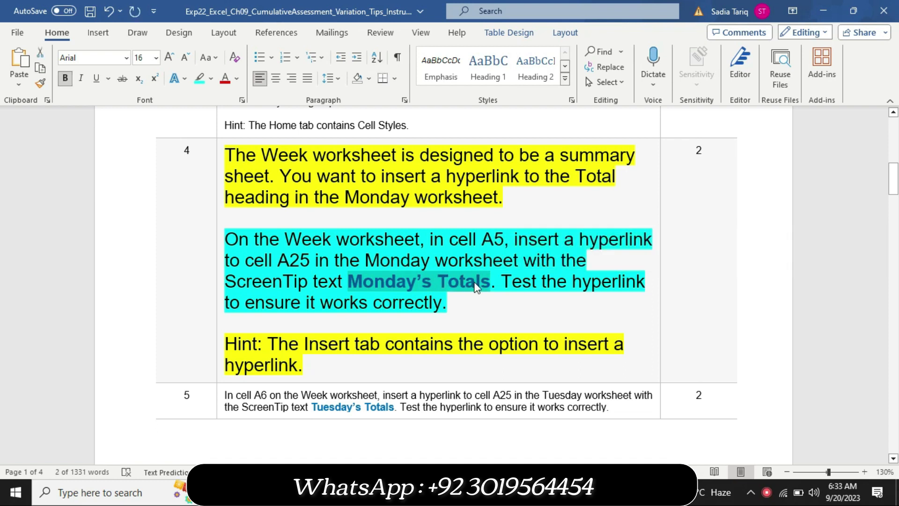
key("alt+Tab")
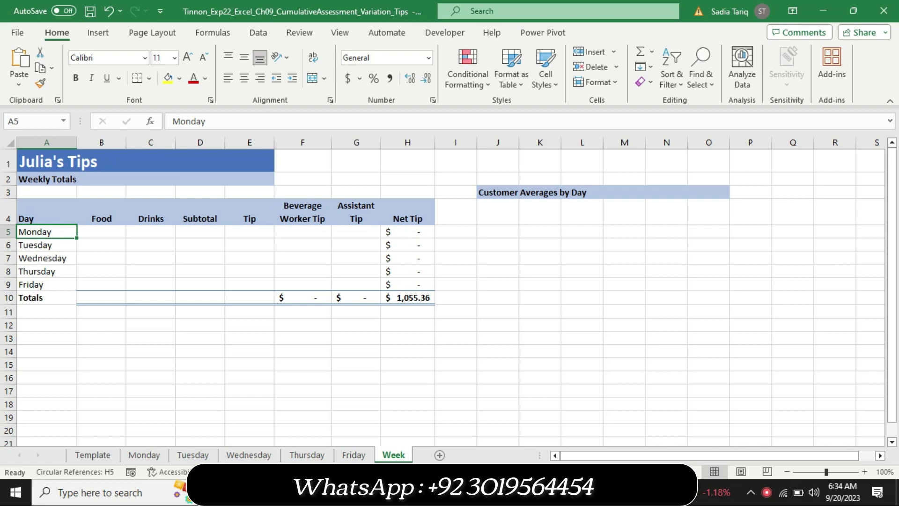
key("alt+Tab")
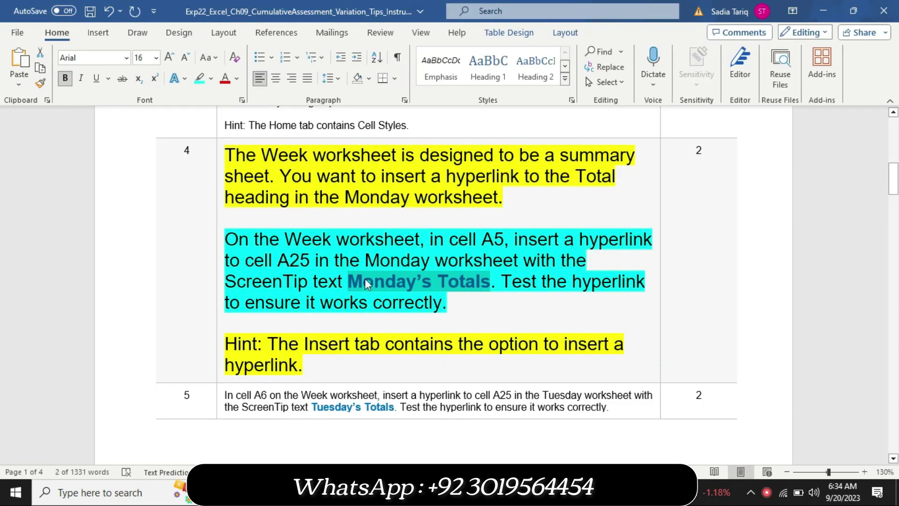
key("alt+Tab")
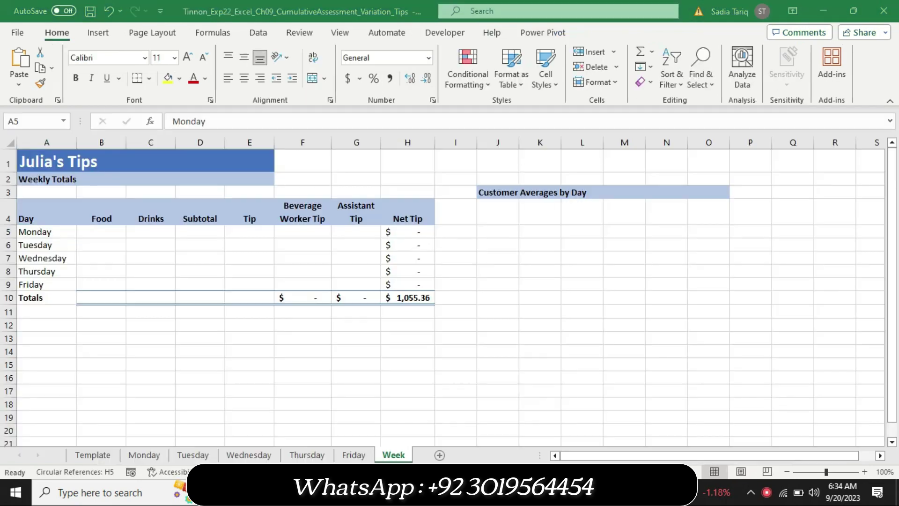
Start a link on A5 to a place in this document, cell reference A25
right_click(47, 231)
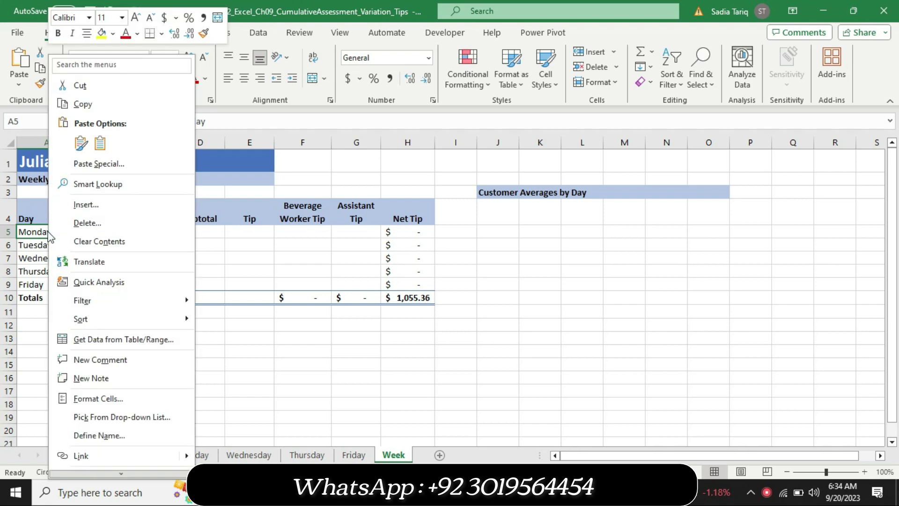
left_click(115, 457)
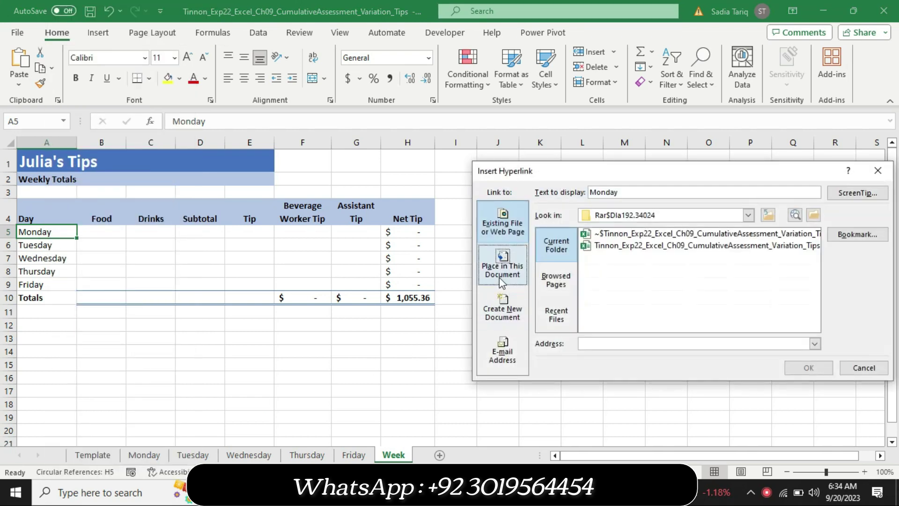
left_click(500, 280)
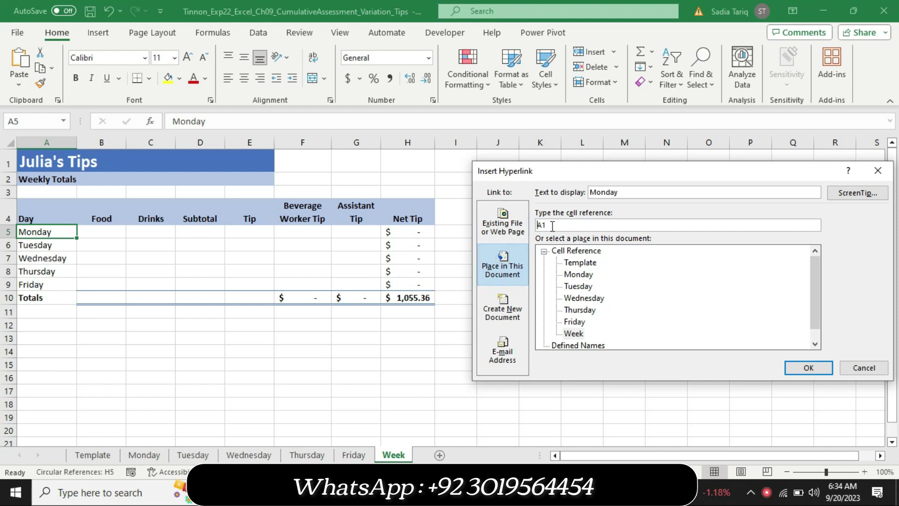
type("A2")
type("5")
key("alt+Tab")
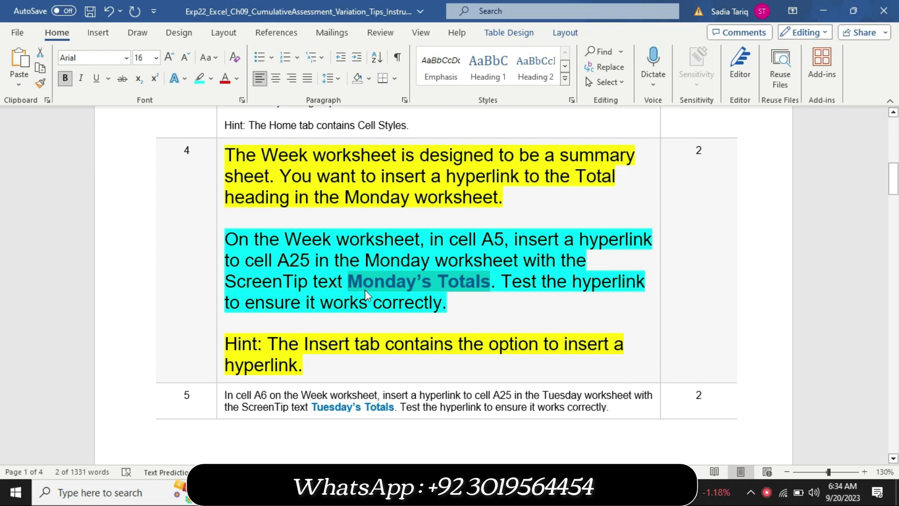
key("alt+Tab")
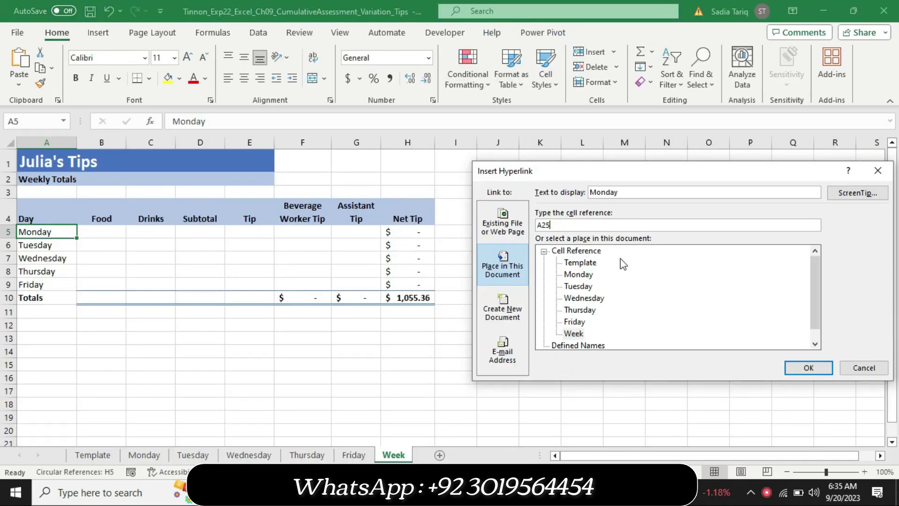
Target the Monday sheet, set the ScreenTip to 'Monday's Totals', and create the link
left_click(578, 275)
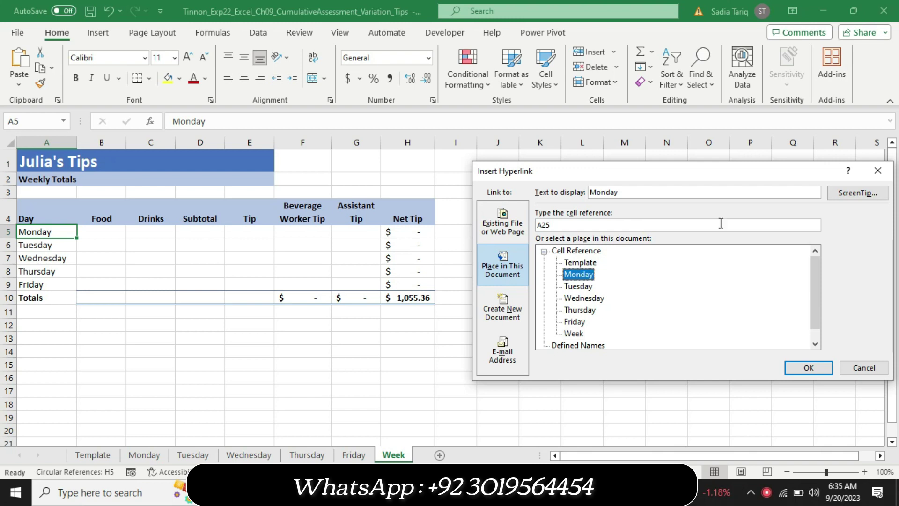
left_click(858, 193)
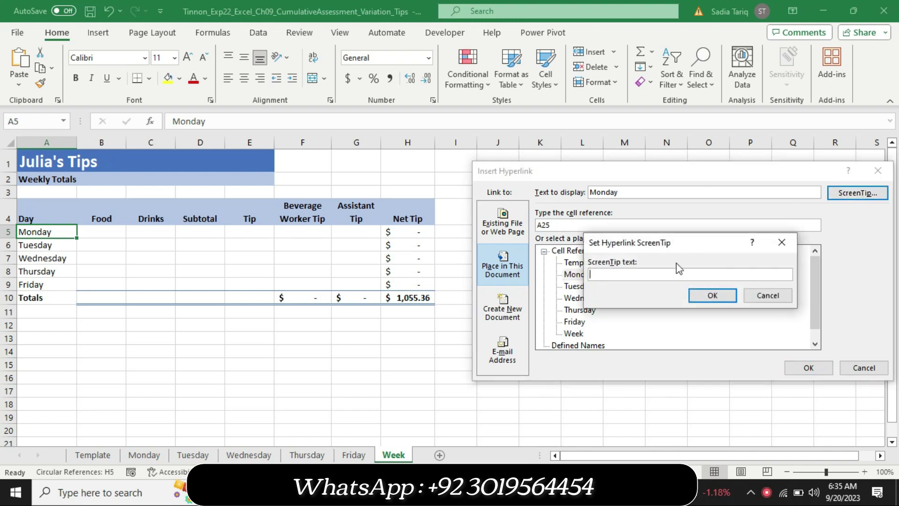
type("Monday's Totals")
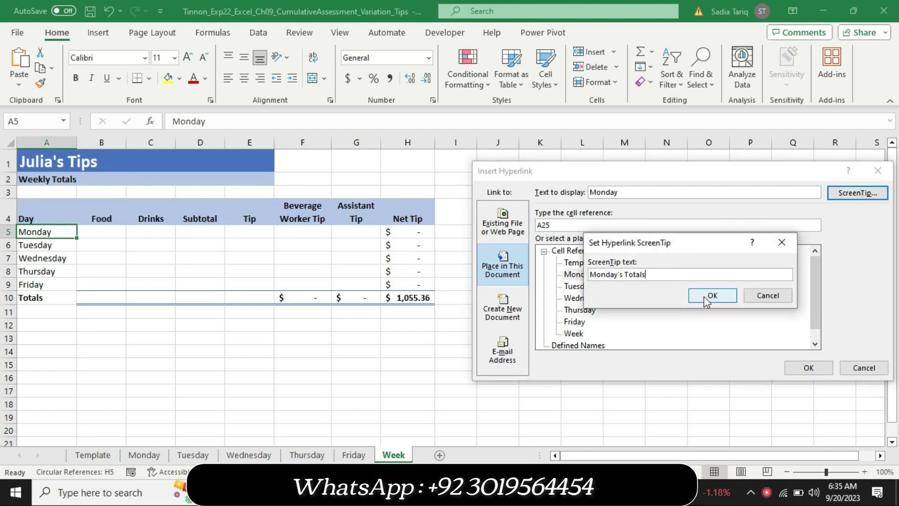
left_click(703, 295)
left_click(807, 369)
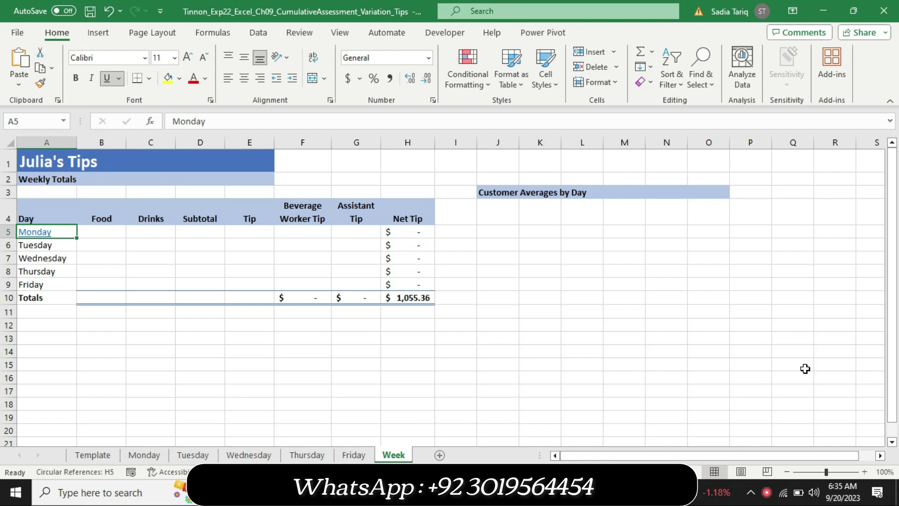
Select the sentence about testing the hyperlink in Word, then return to Excel
key("alt+Tab")
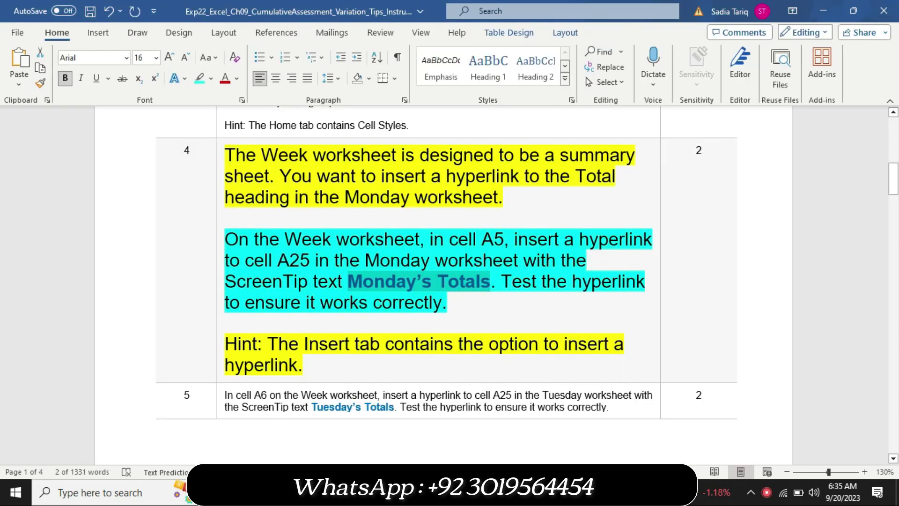
left_click(501, 281)
left_click_drag(501, 281, 417, 323)
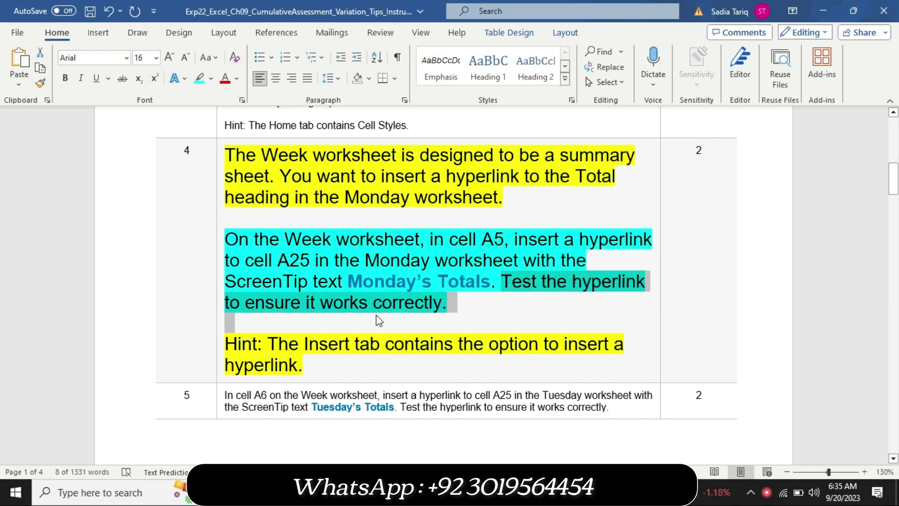
key("alt+Tab")
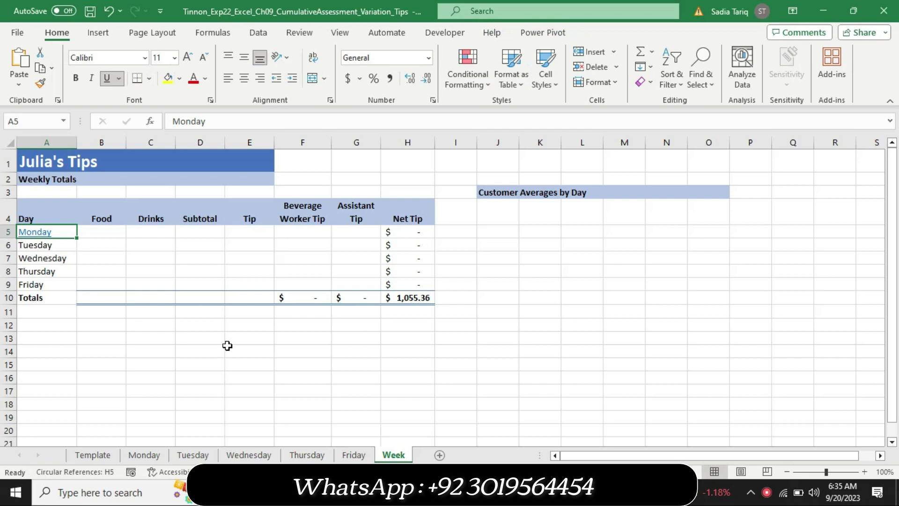
Follow the A5 Monday link to Monday's A25 totals, go back to Week, then switch to Word
left_click(32, 233)
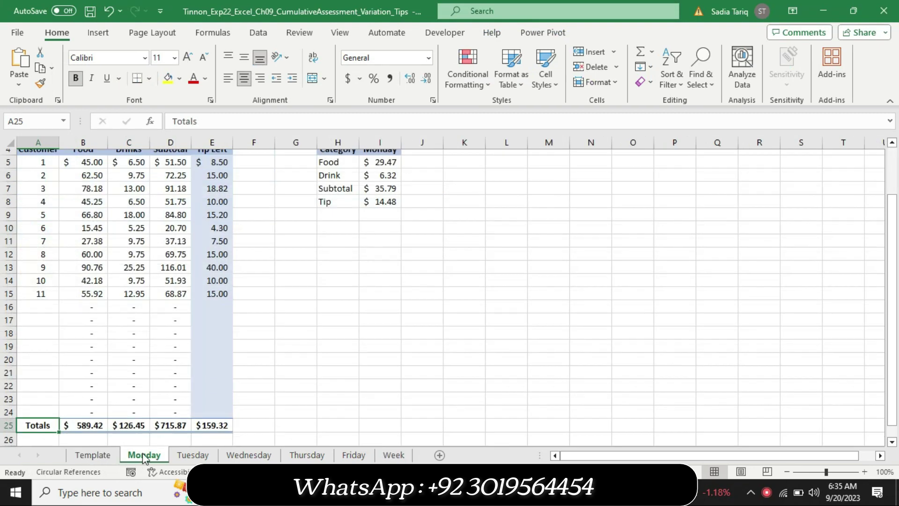
left_click(392, 455)
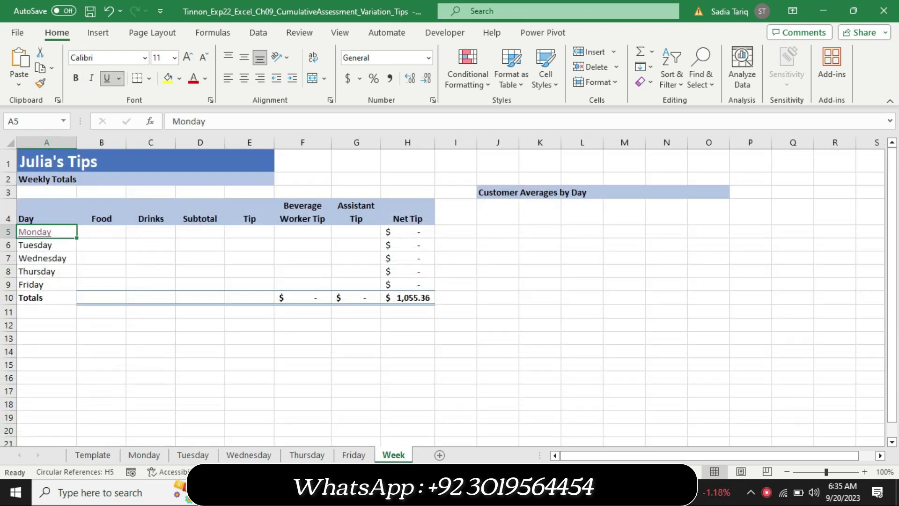
key("alt+Tab")
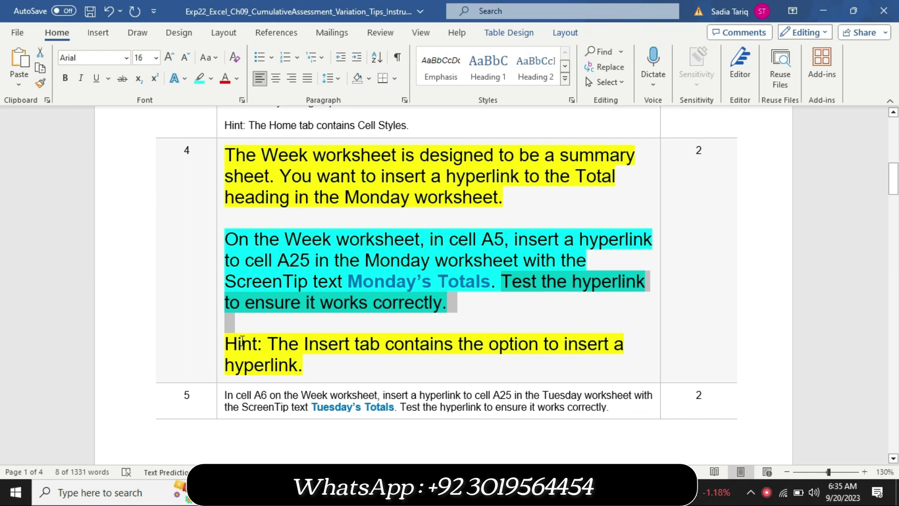
Return the step 4 text to 9 point with no highlighting
left_click(216, 352)
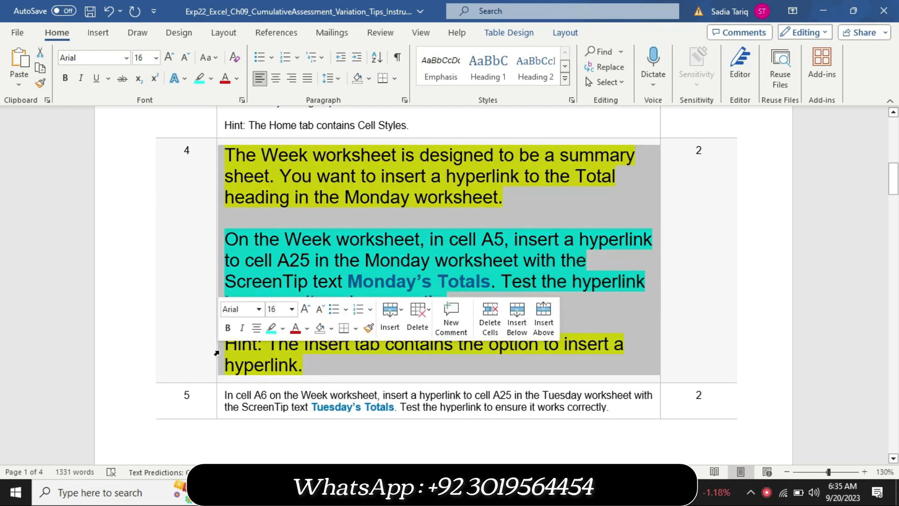
left_click(292, 309)
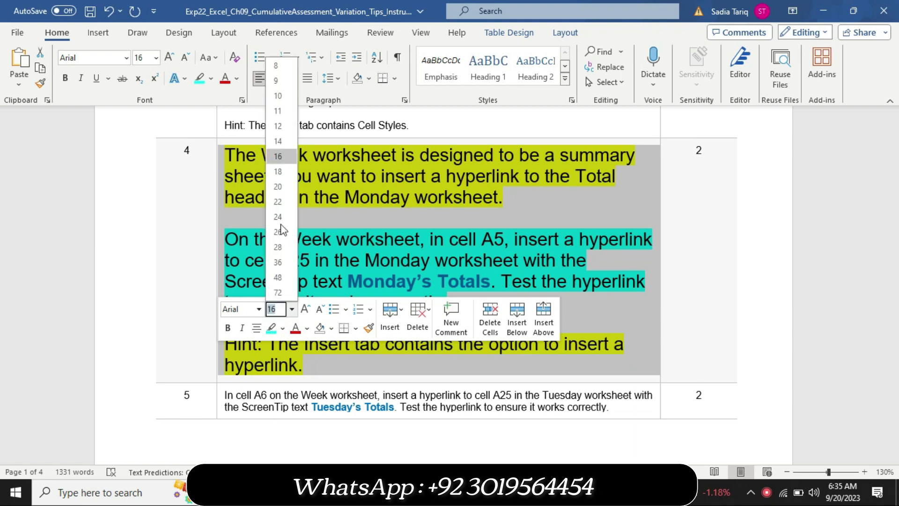
left_click(282, 84)
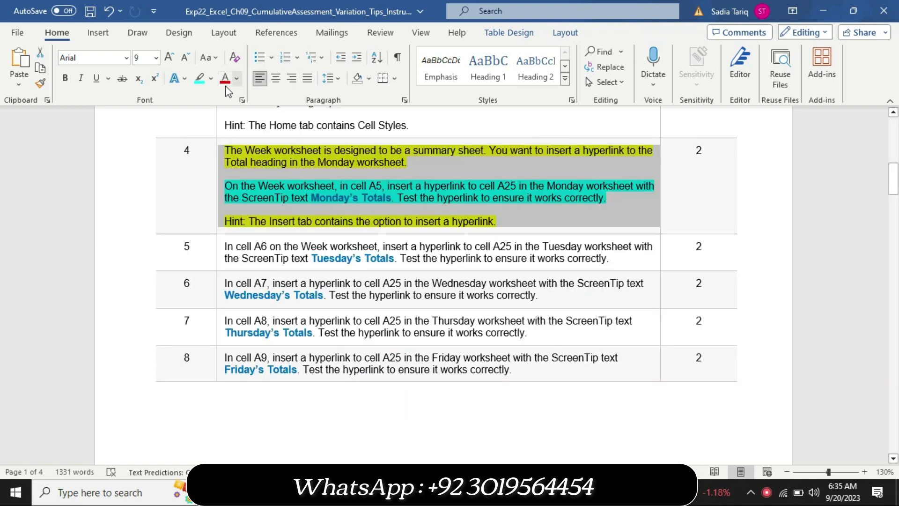
left_click(211, 79)
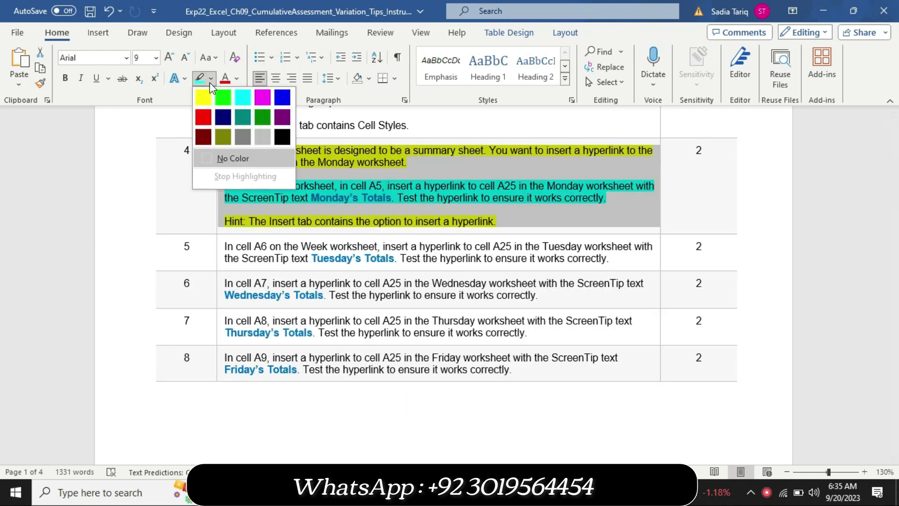
left_click(232, 158)
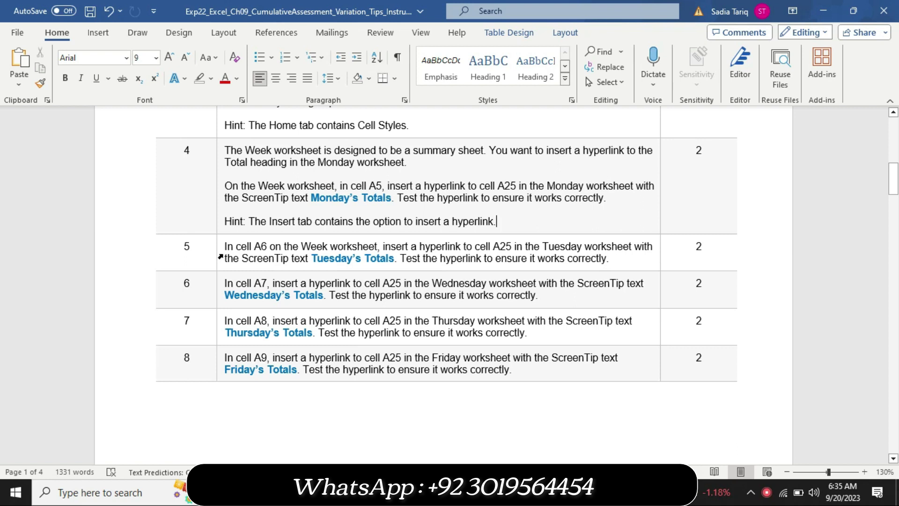
Enlarge the step 5 text to 14 point with yellow highlighting
left_click(220, 256)
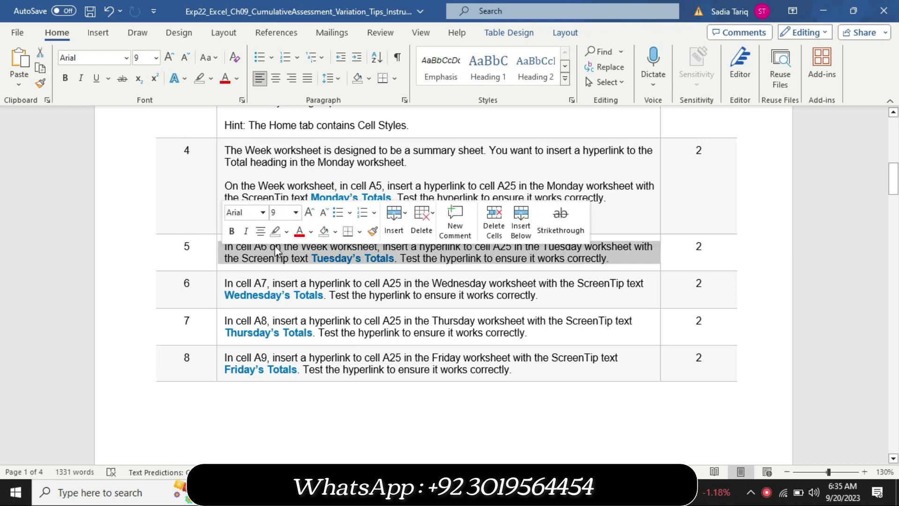
left_click(296, 214)
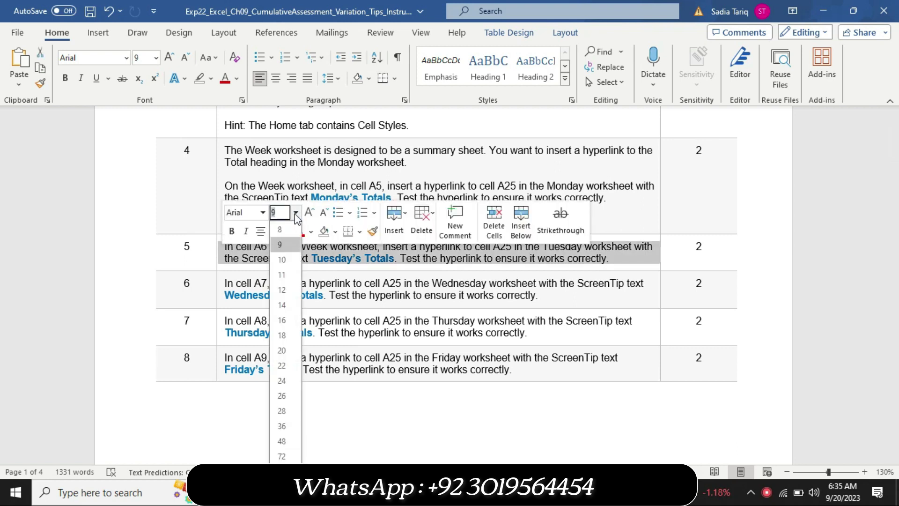
left_click(289, 309)
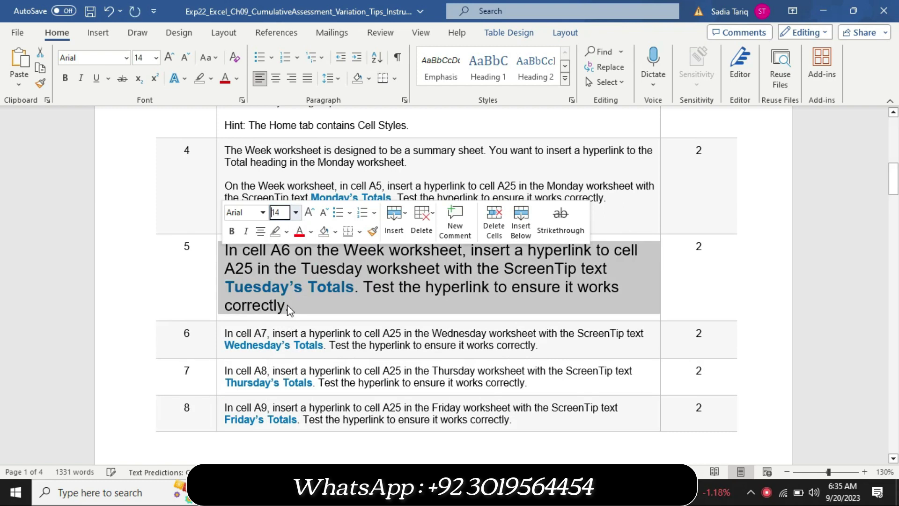
left_click(287, 231)
left_click(277, 245)
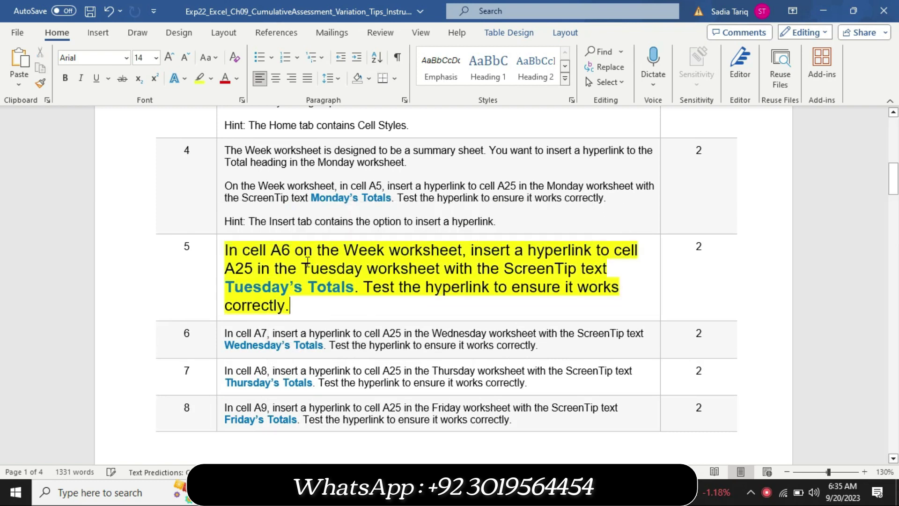
Highlight step 5 through 'Tuesday's Totals' in turquoise, select the cell A6 phrase, then switch to Excel
mouse_move(225, 250)
left_mouse_down()
mouse_move(315, 267)
mouse_move(336, 287)
left_mouse_up()
left_click(347, 286)
left_click_drag(226, 250, 354, 287)
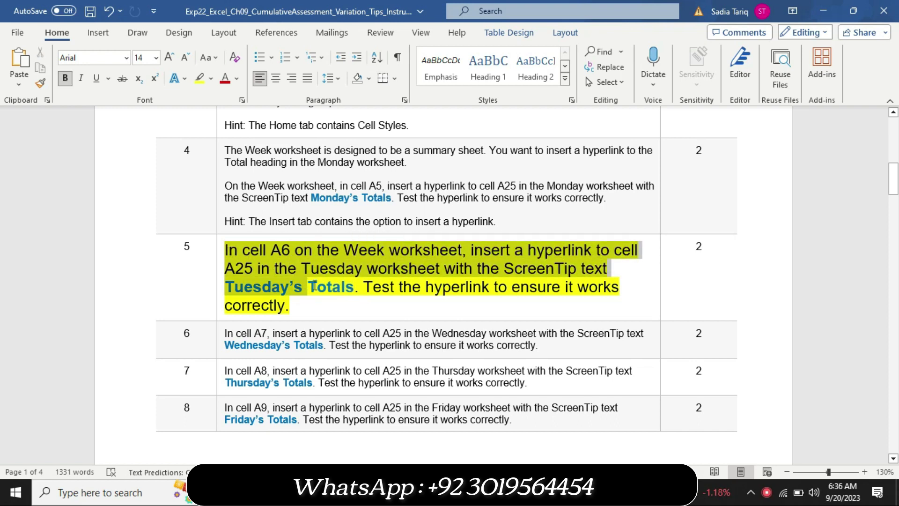
left_click(383, 263)
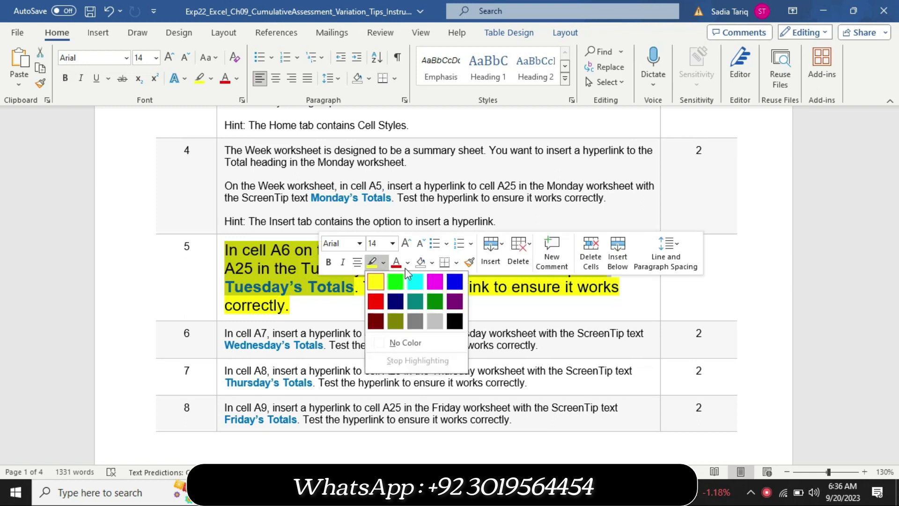
left_click(411, 282)
left_click(300, 262)
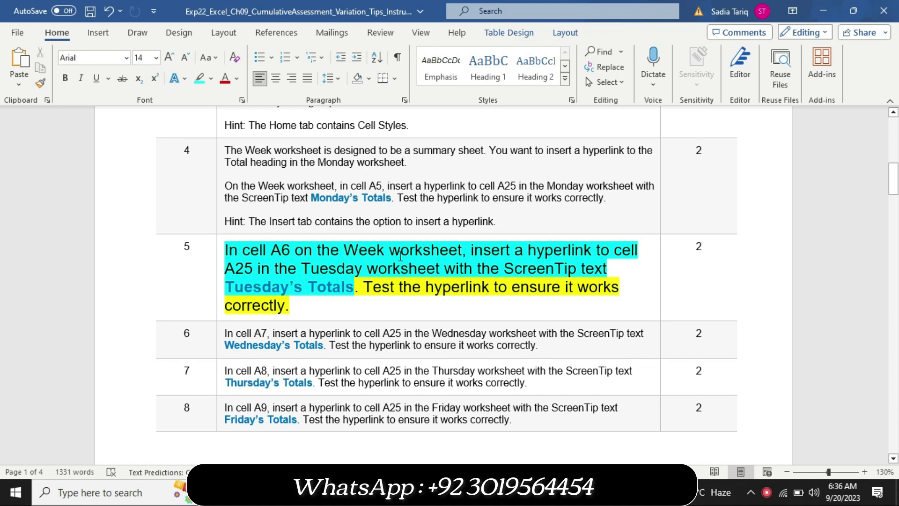
left_click_drag(225, 250, 431, 254)
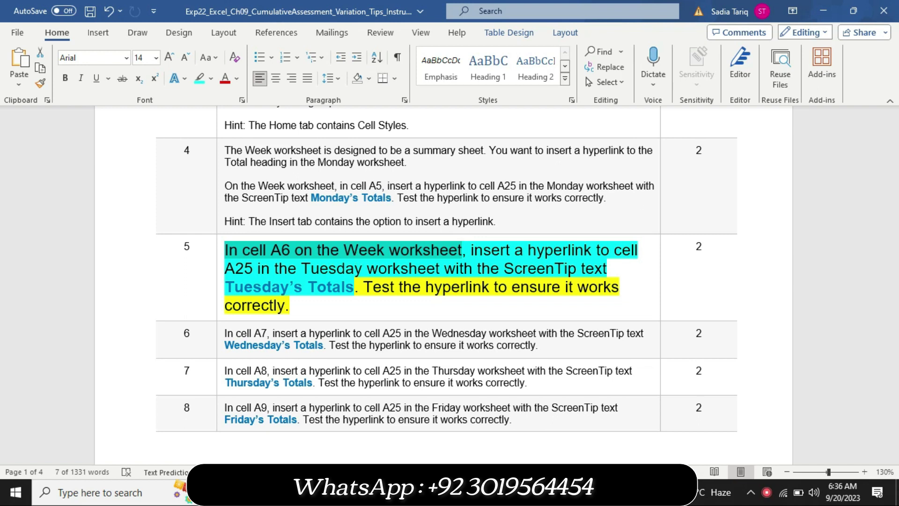
key("alt+Tab")
Select the Tuesday cell A6 on the Week sheet, then return to Word
left_click(24, 246)
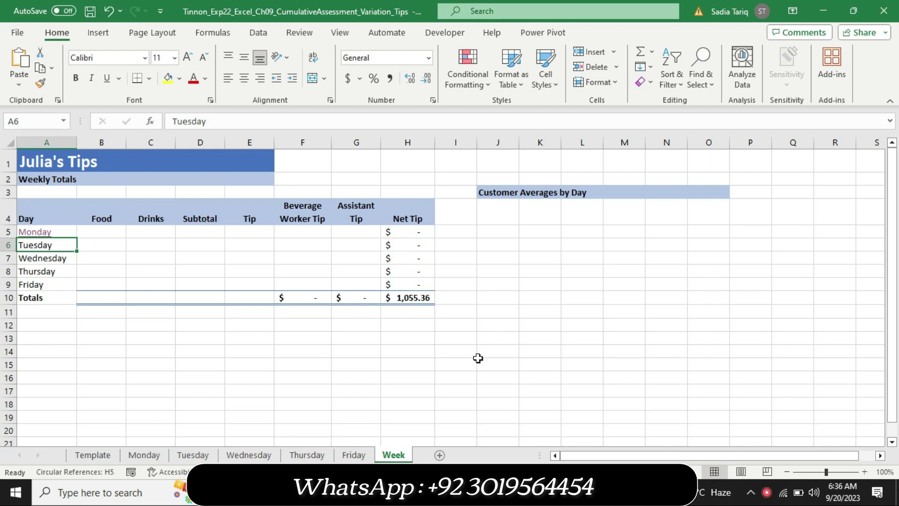
key("alt+Tab")
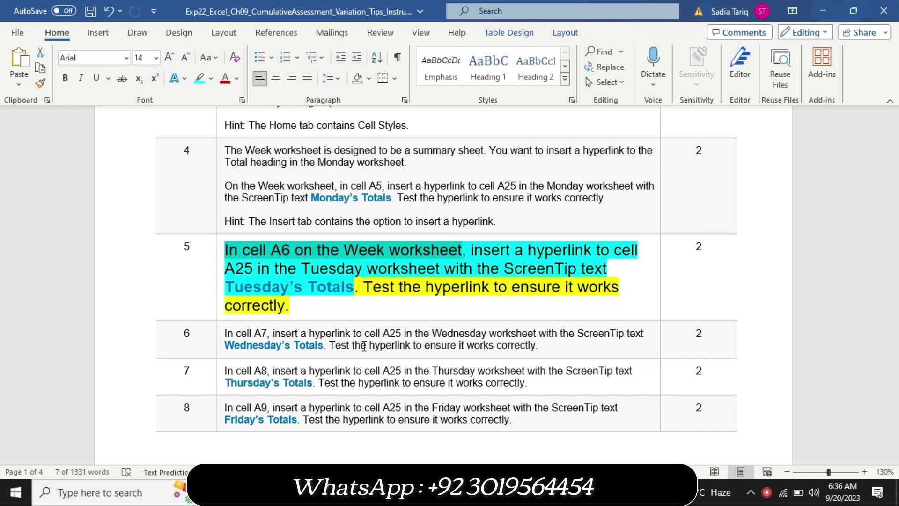
Select step 5's A25 target and ScreenTip details to the step's end, then return to Excel
double_click(237, 270)
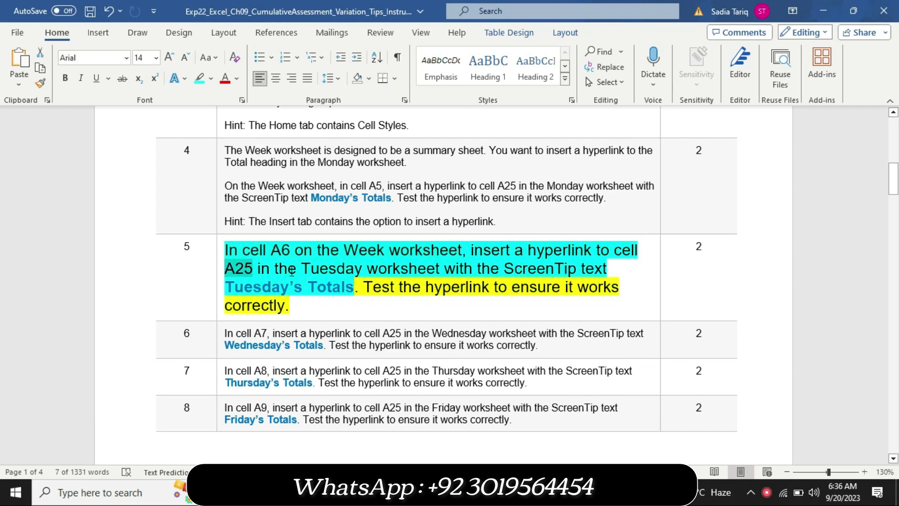
left_click_drag(291, 271, 433, 308)
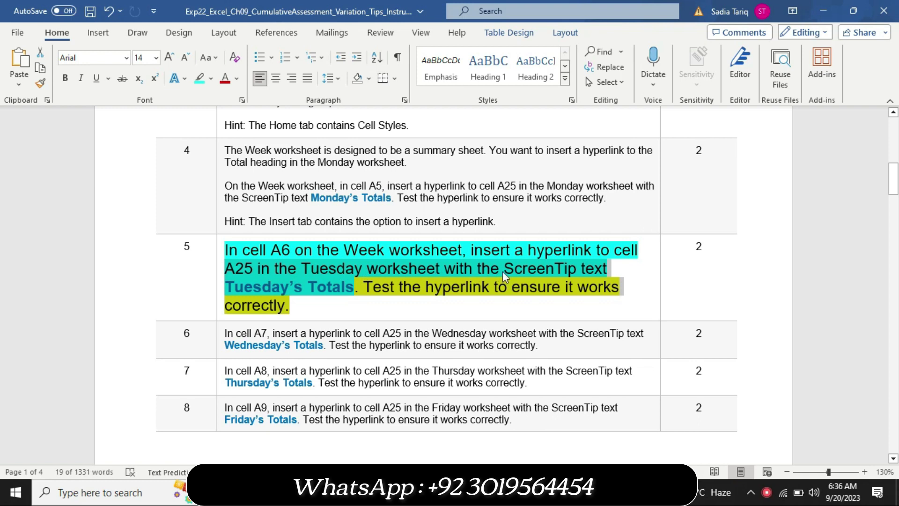
key("alt+Tab")
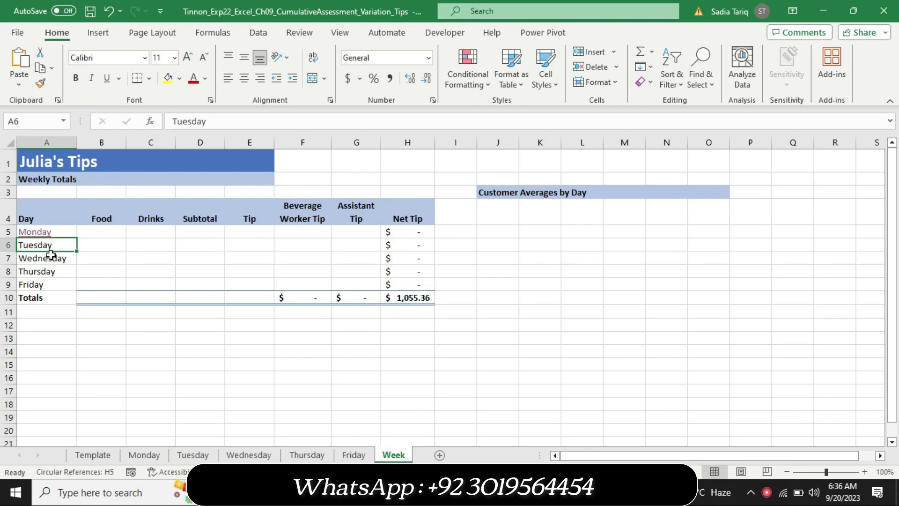
Point a new hyperlink from Week cell A6 to cell A25 on the Tuesday sheet and open its ScreenTip box
right_click(45, 245)
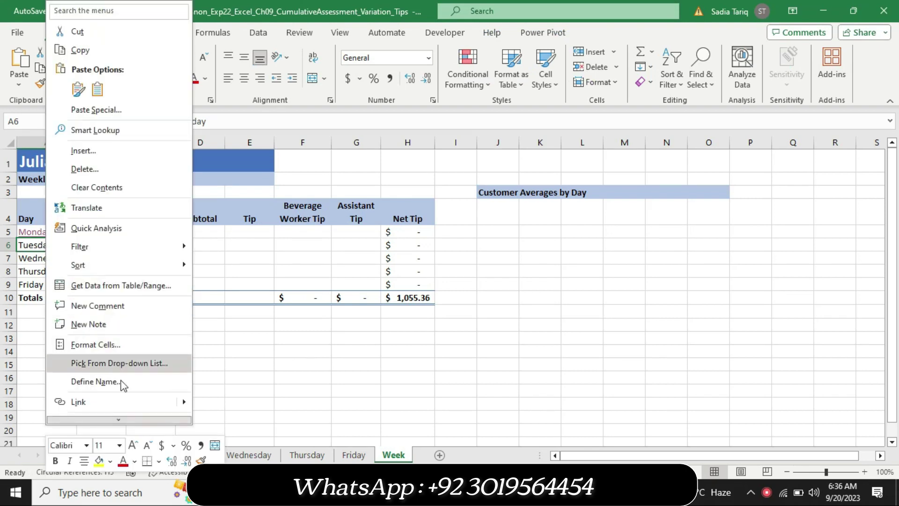
left_click(116, 402)
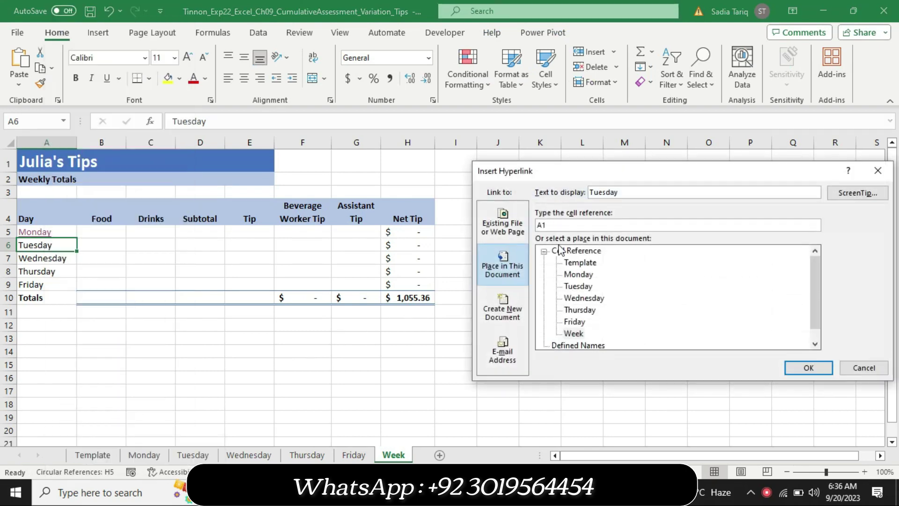
left_click(553, 225)
key("BackSpace")
type("5")
left_click(583, 288)
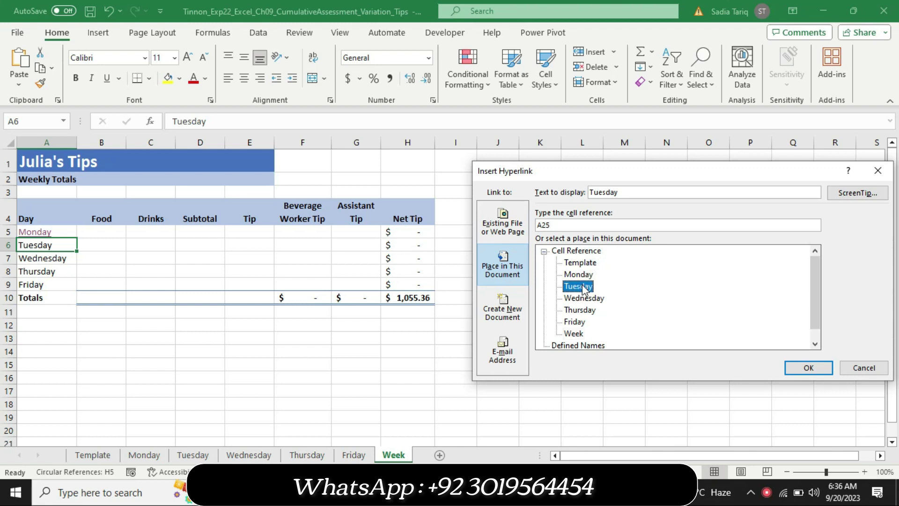
left_click(857, 193)
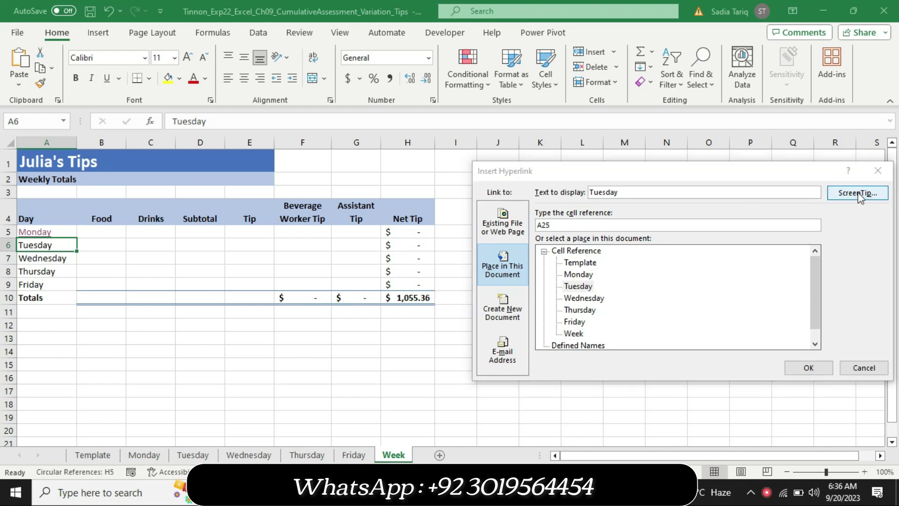
Copy 'Tuesday's Totals' from Word's step 5 and paste it as the A6 link's ScreenTip
key("alt+Tab")
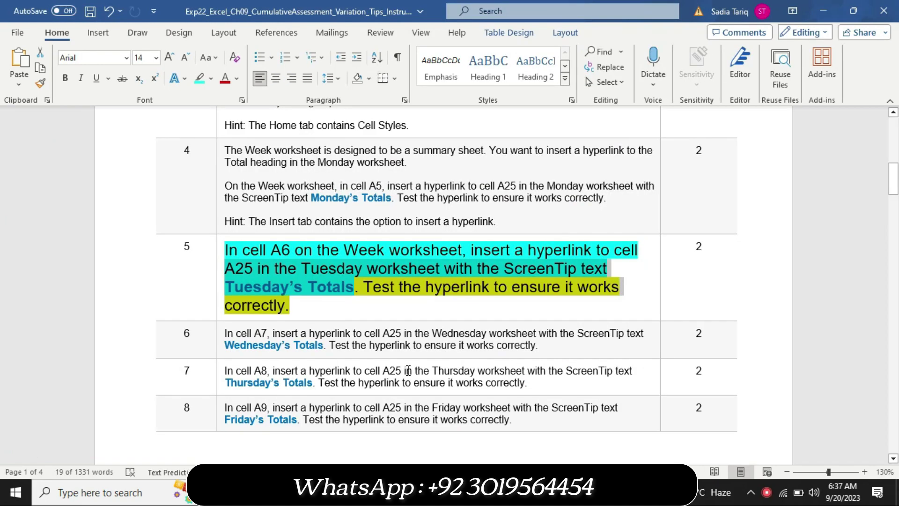
left_click(341, 310)
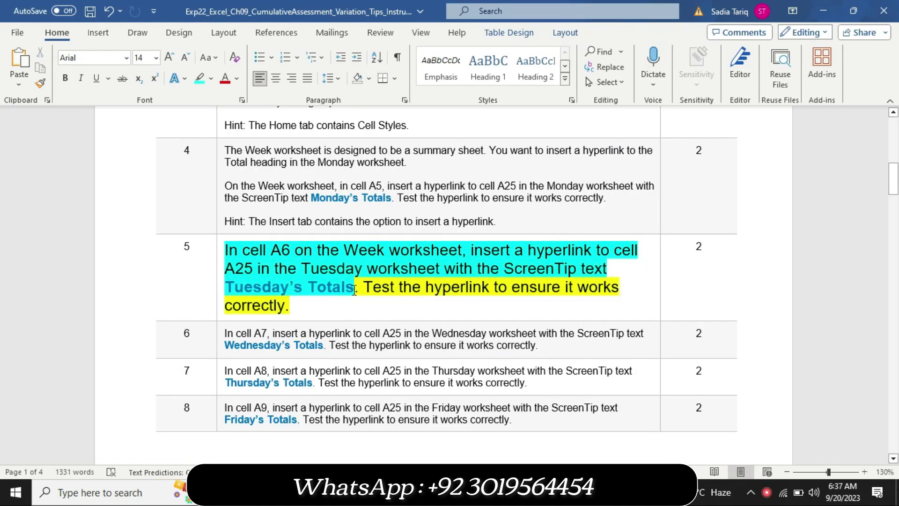
left_click_drag(355, 287, 223, 285)
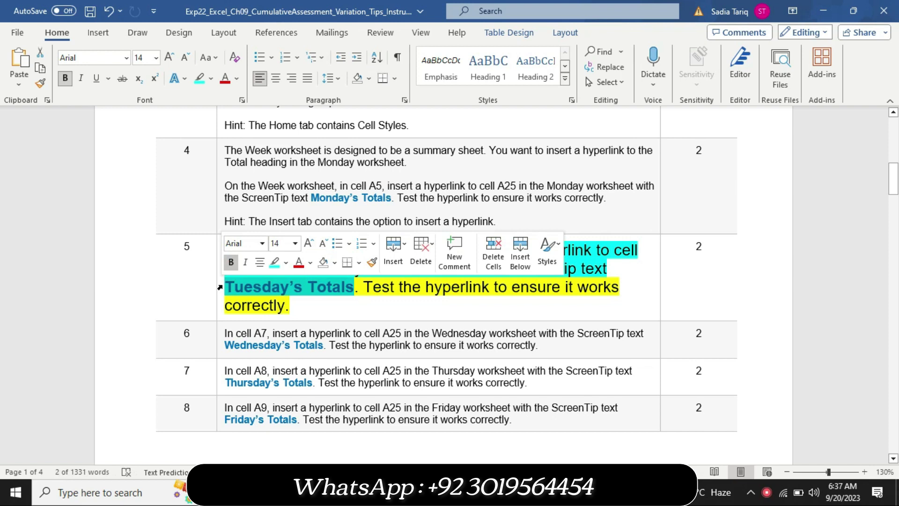
key("ctrl+c")
key("alt+Tab")
key("ctrl+v")
Confirm the Tuesday's Totals ScreenTip and finish the A6 hyperlink to Tuesday!A25
left_click(692, 294)
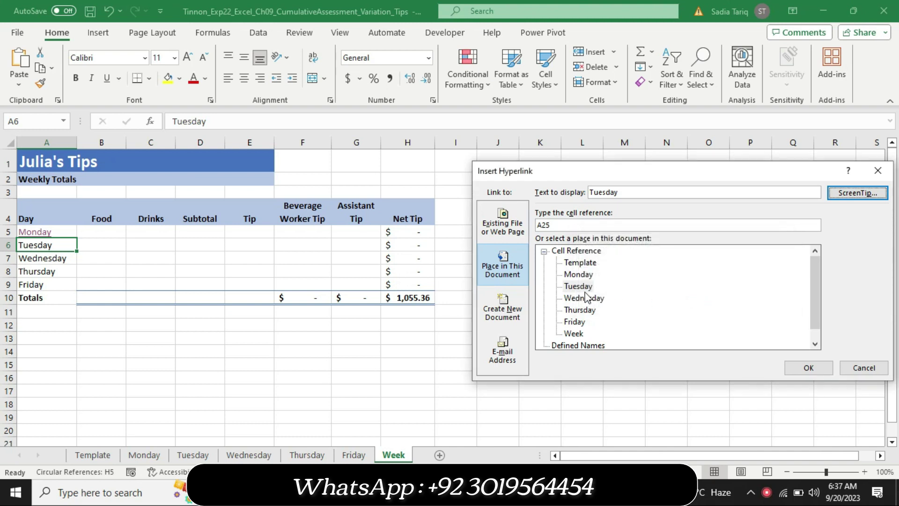
left_click(809, 367)
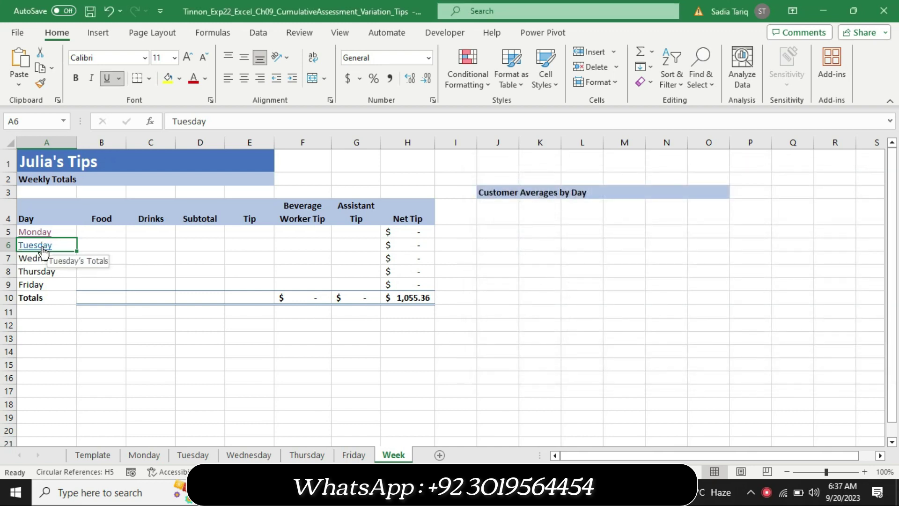
Highlight step 5's hyperlink-testing sentence in turquoise in Word
left_click(323, 492)
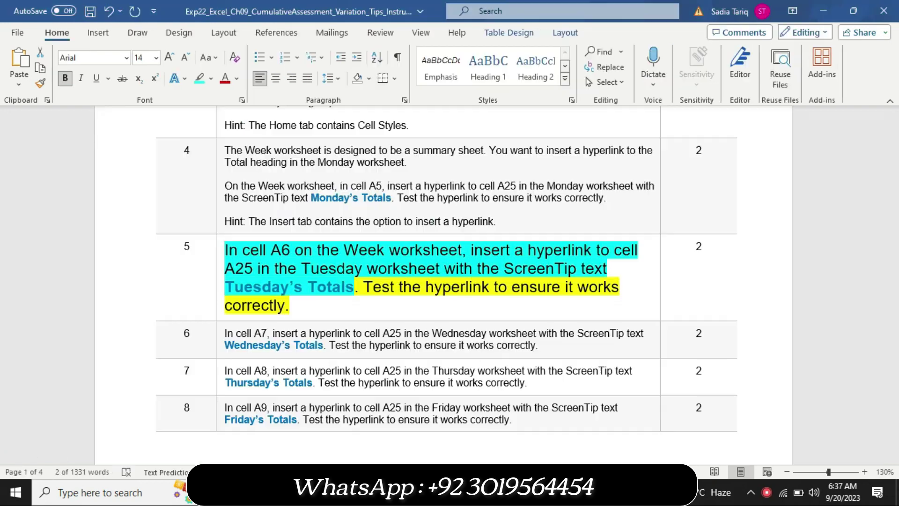
left_click_drag(361, 286, 410, 310)
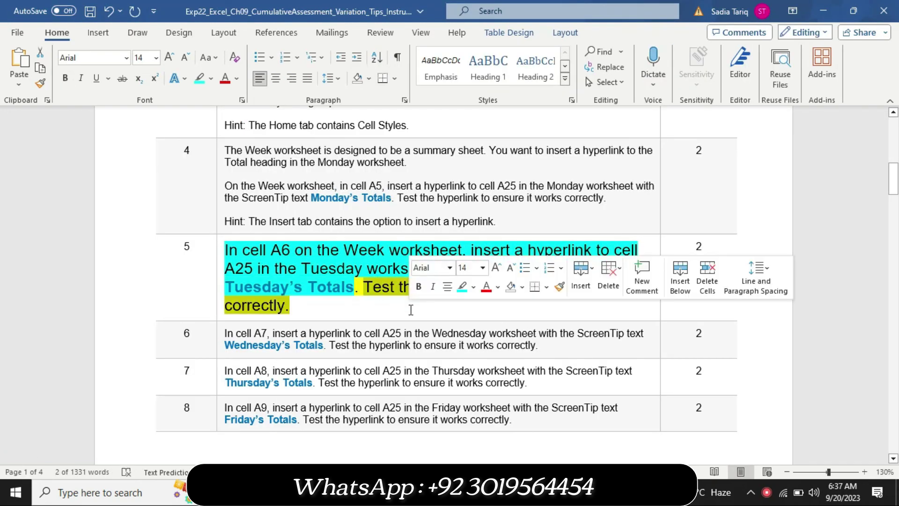
left_click(461, 288)
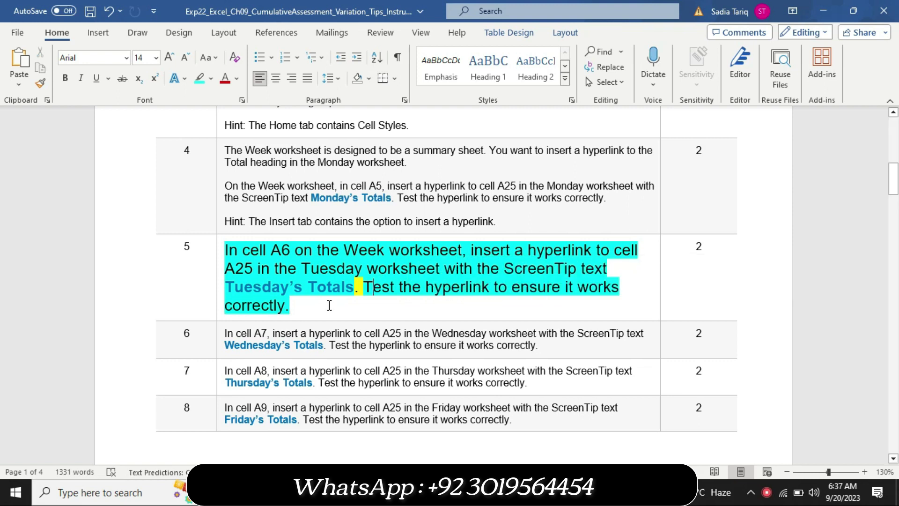
Test the Tuesday link in Week cell A6, then return to Word
key("alt+Tab")
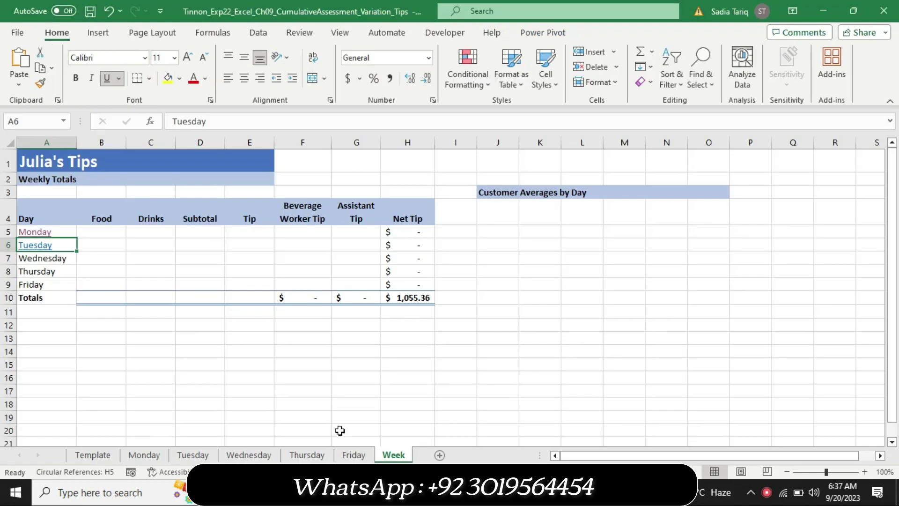
left_click(44, 246)
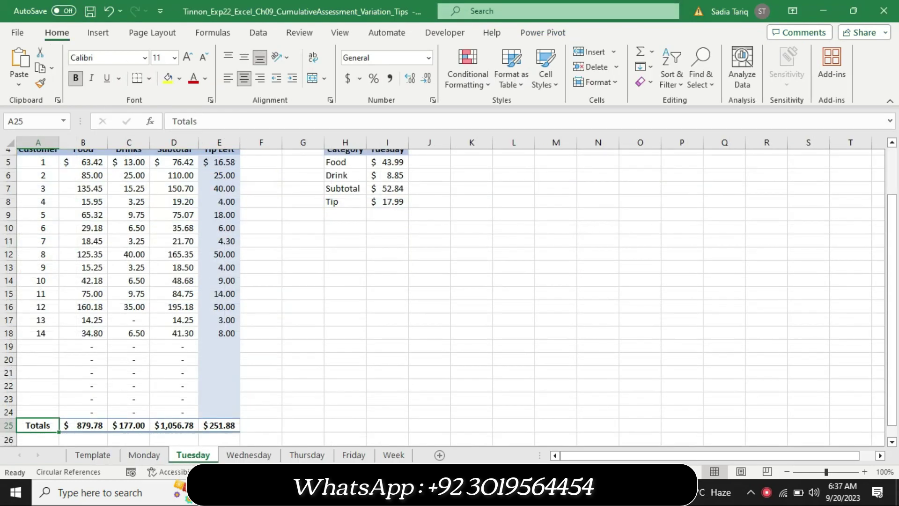
key("alt+Tab")
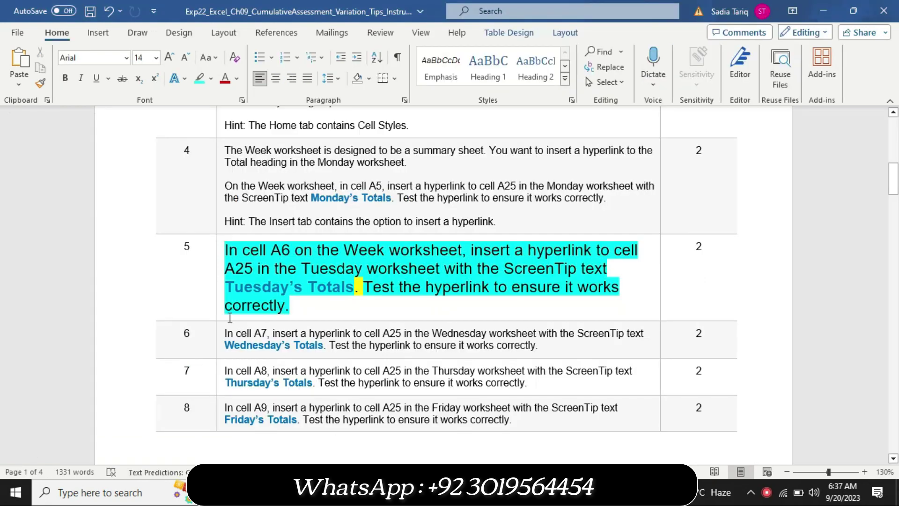
Return step 5's instruction to 9 pt with no highlight
left_click(220, 318)
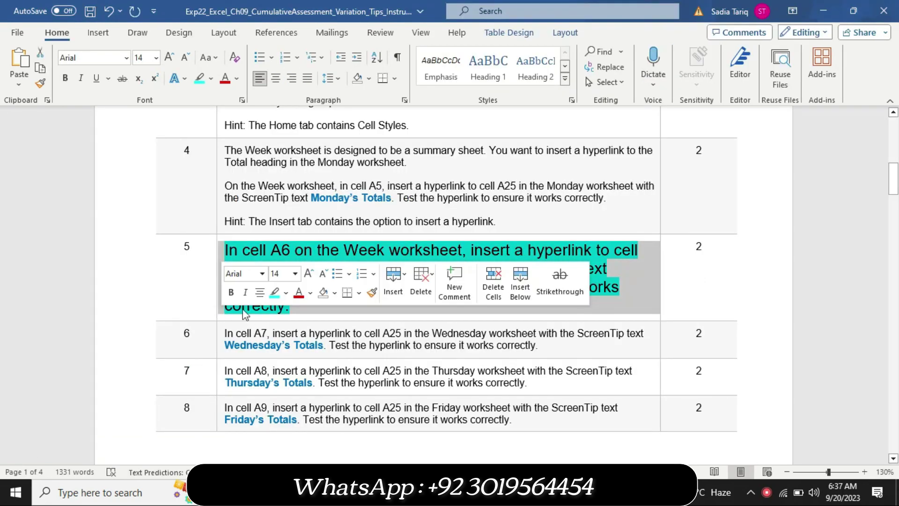
left_click(294, 273)
left_click(280, 46)
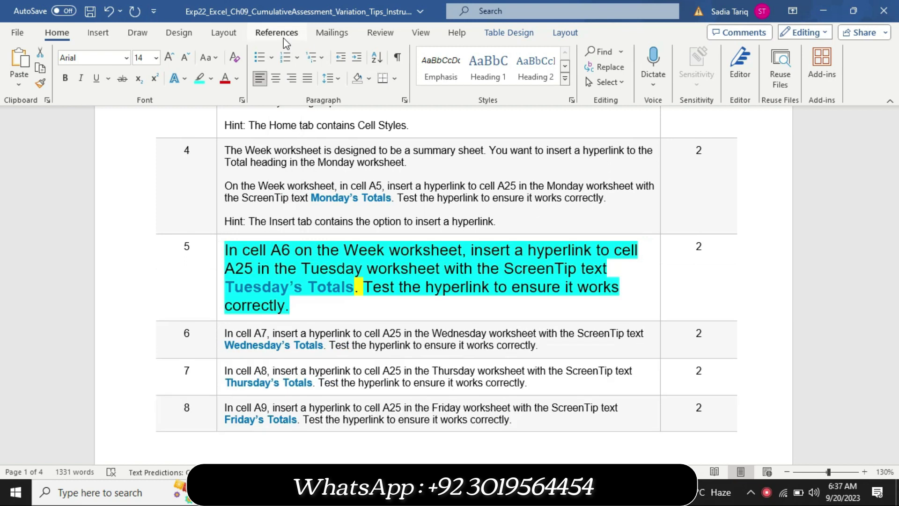
left_click(212, 79)
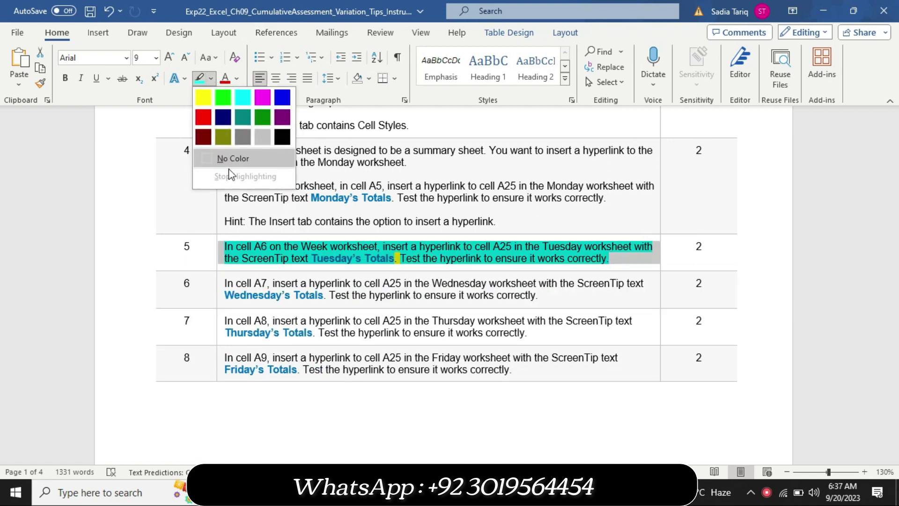
left_click(233, 155)
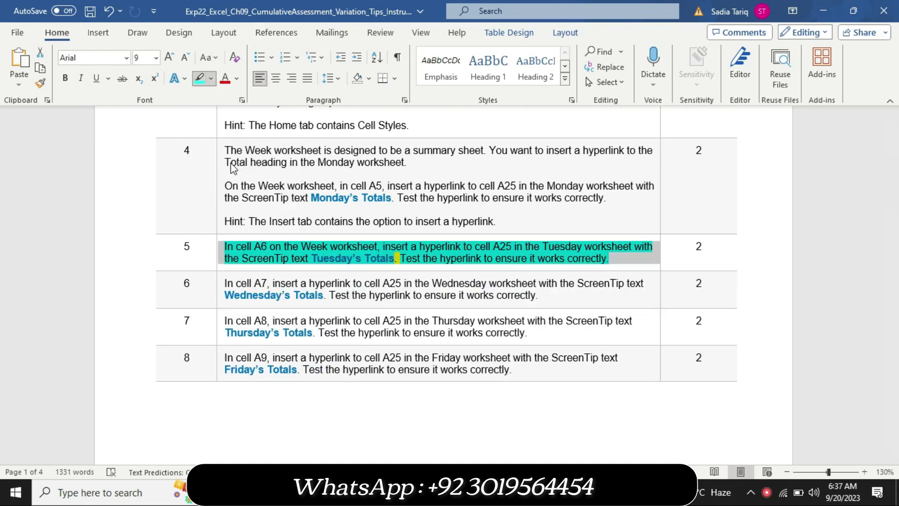
Enlarge step 6's instruction to 14 pt, highlighted yellow with its first two lines turquoise
left_click(217, 307)
left_click(291, 264)
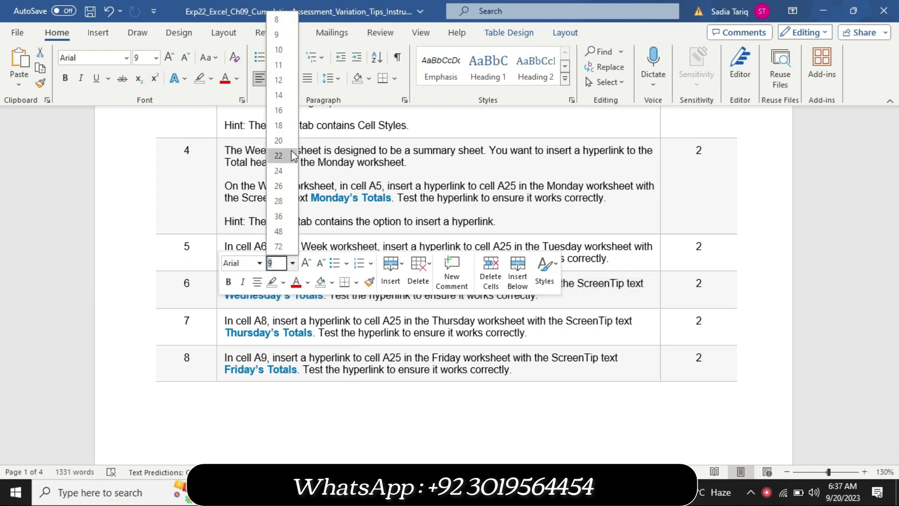
left_click(287, 94)
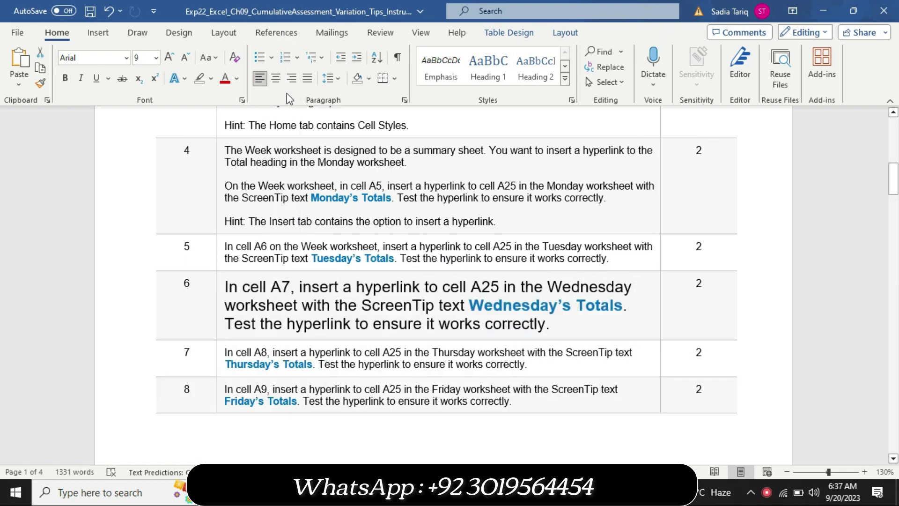
left_click(210, 78)
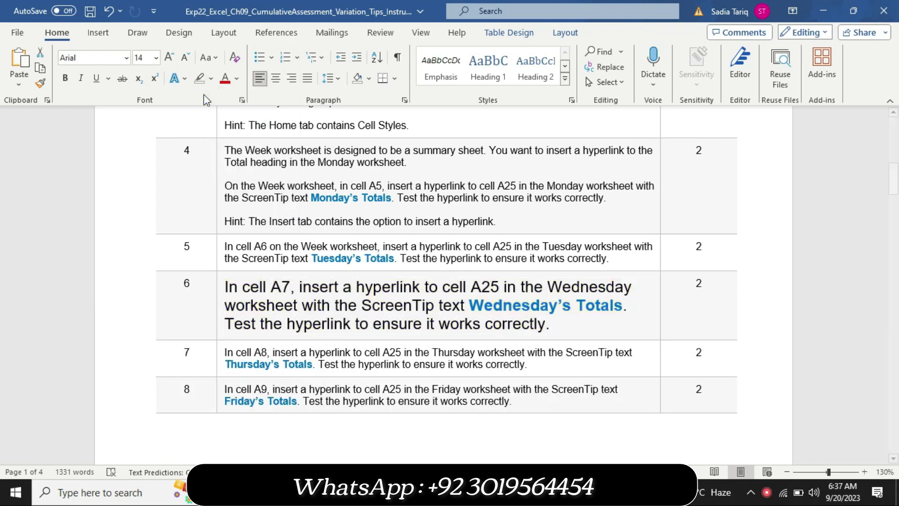
mouse_move(225, 286)
left_mouse_down()
mouse_move(459, 310)
mouse_move(649, 305)
left_mouse_up()
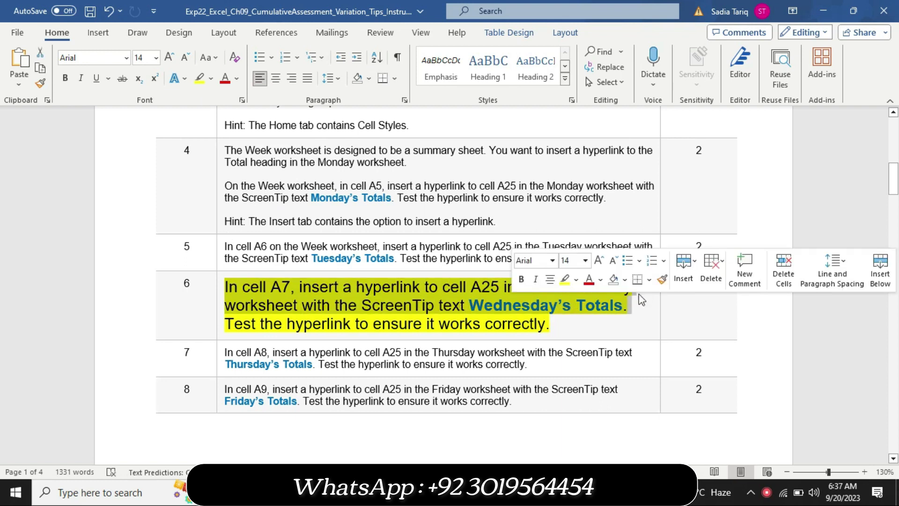
left_click(575, 280)
left_click(602, 301)
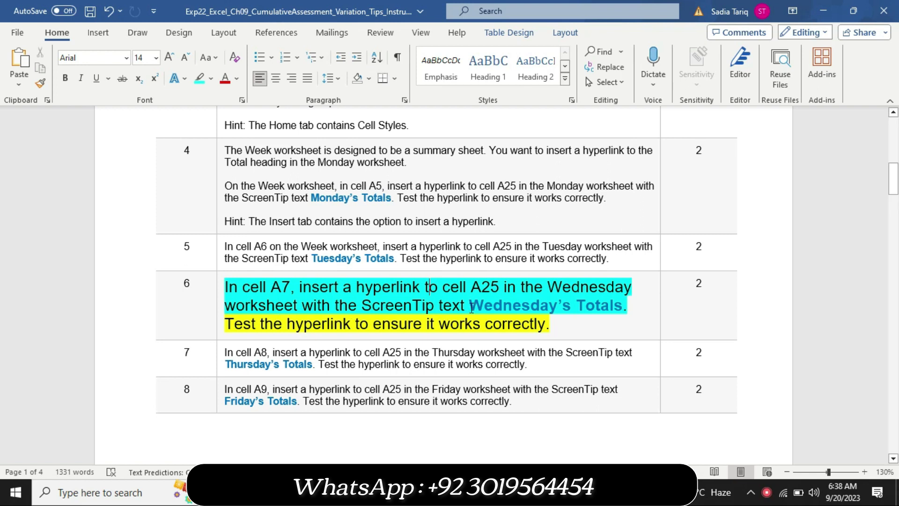
Copy 'Wednesday's Totals' from step 6 and go back to the Excel workbook
left_click_drag(470, 307, 618, 308)
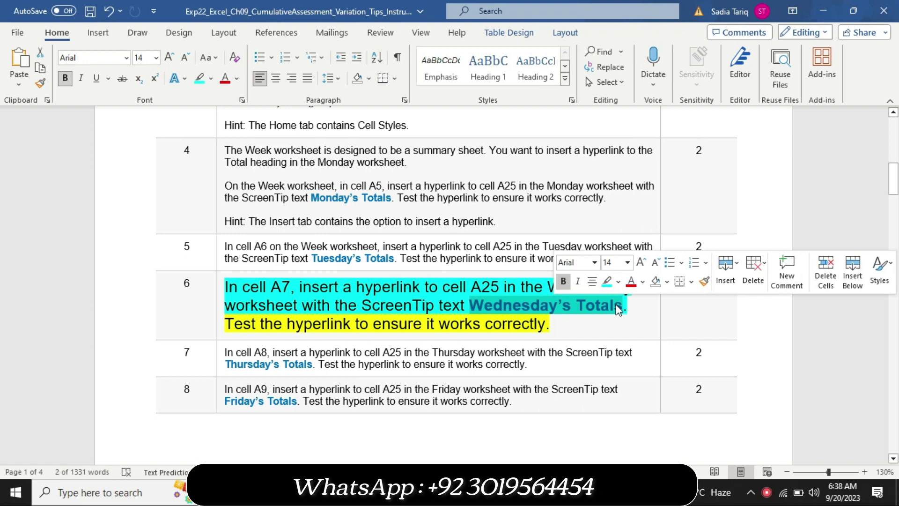
key("ctrl+c")
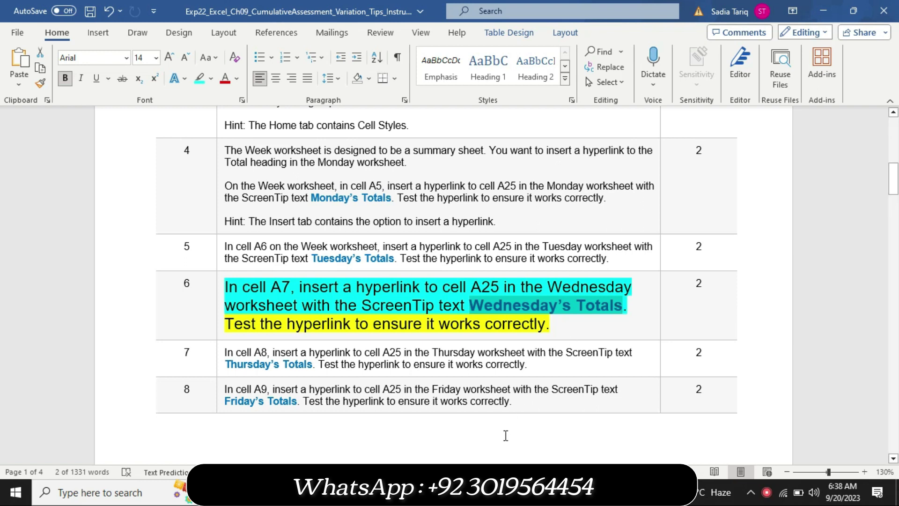
key("alt+Tab")
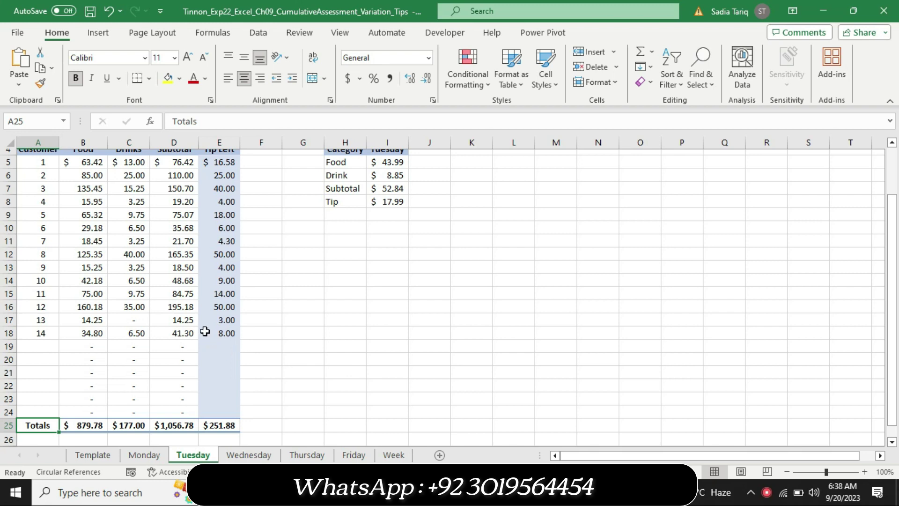
Start a hyperlink from Week cell A7 to the Wednesday sheet
left_click(393, 454)
left_click(41, 261)
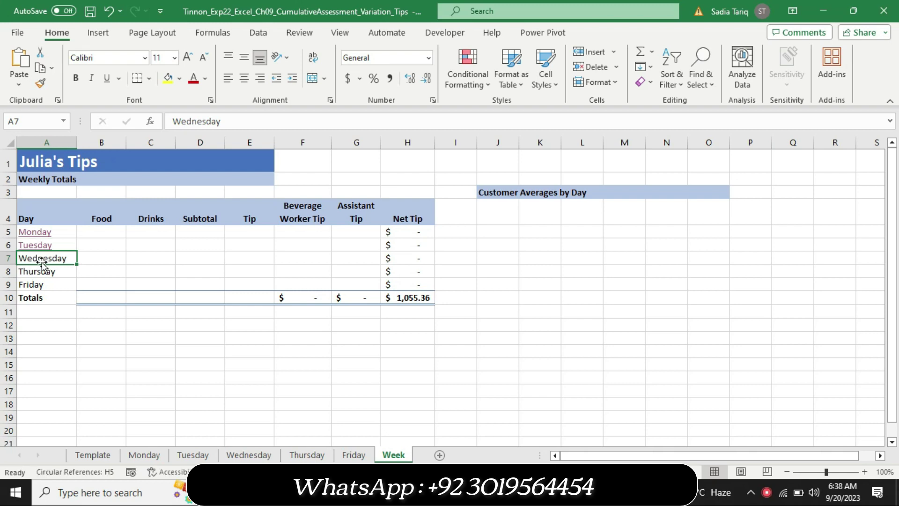
right_click(41, 258)
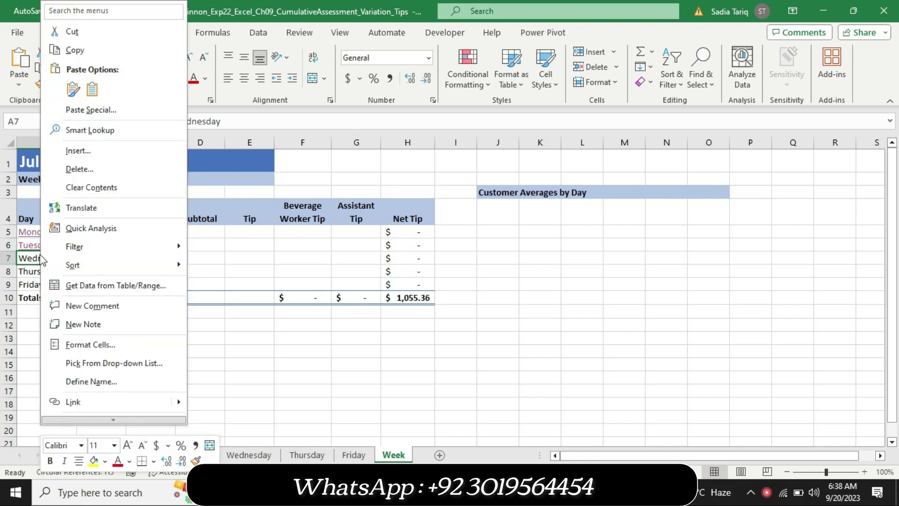
left_click(73, 402)
type("A25")
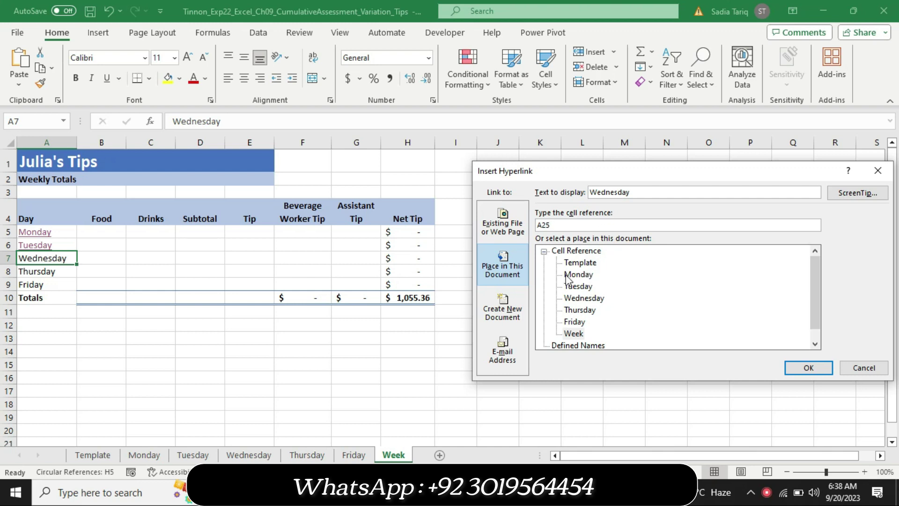
left_click(573, 301)
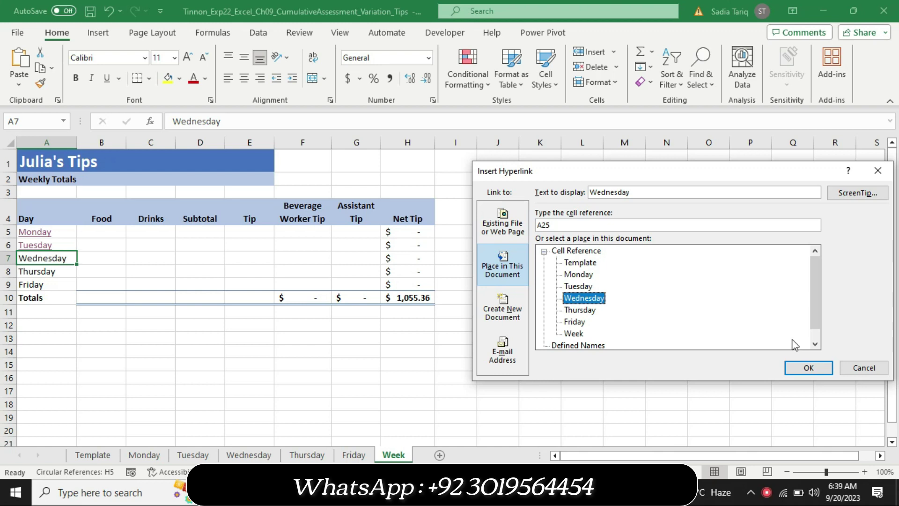
left_click(851, 193)
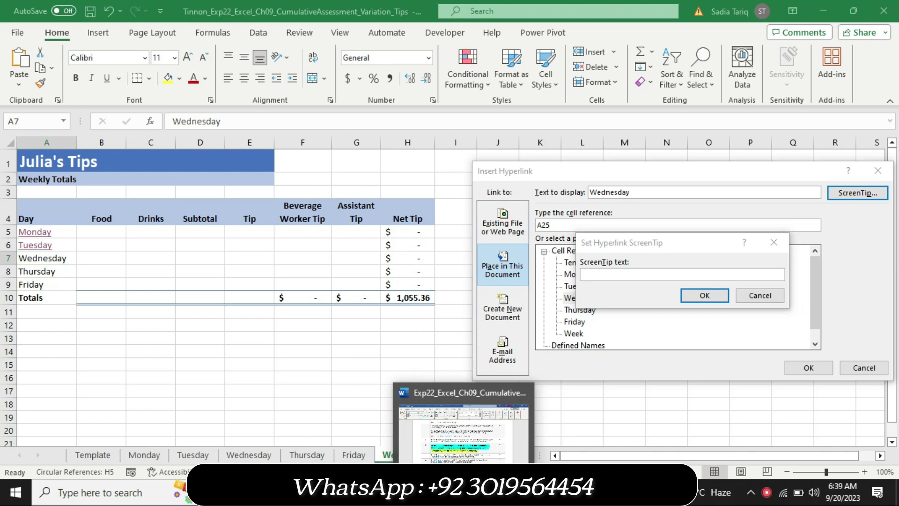
Set the ScreenTip to 'Wednesday's Totals' and finish the A7 link to Wednesday!A25
left_click(463, 423)
left_click(509, 397)
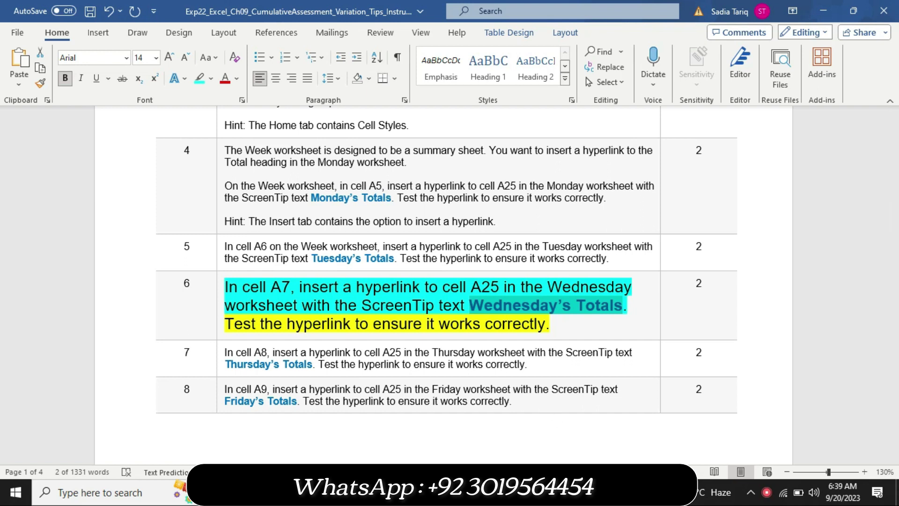
key("alt+Tab")
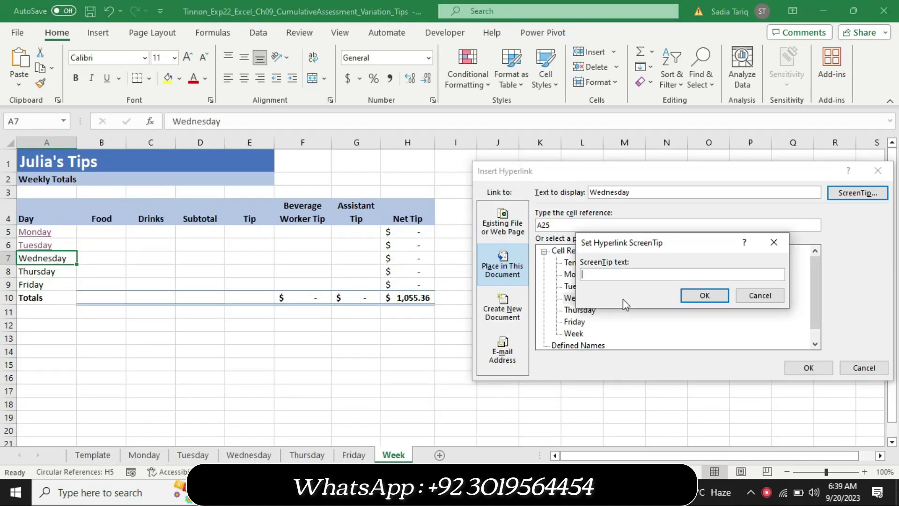
type("Wednesday's Totals")
left_click(697, 300)
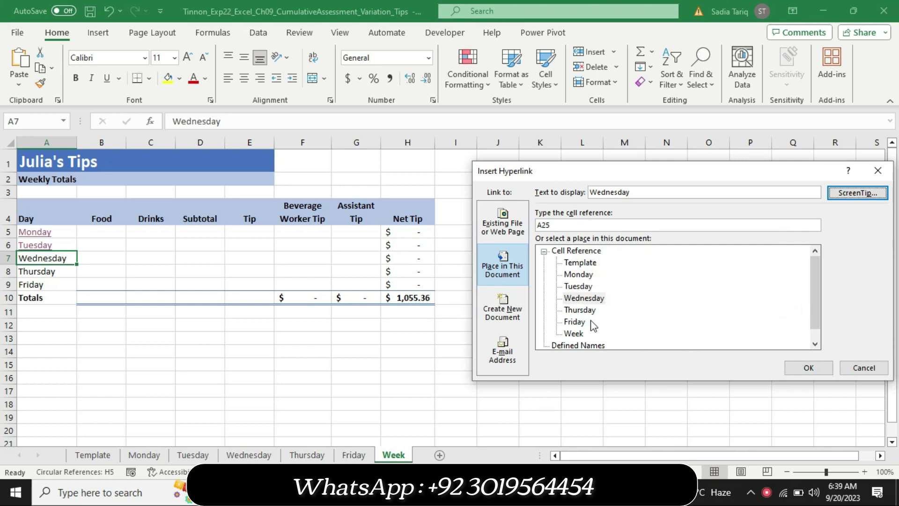
left_click(584, 299)
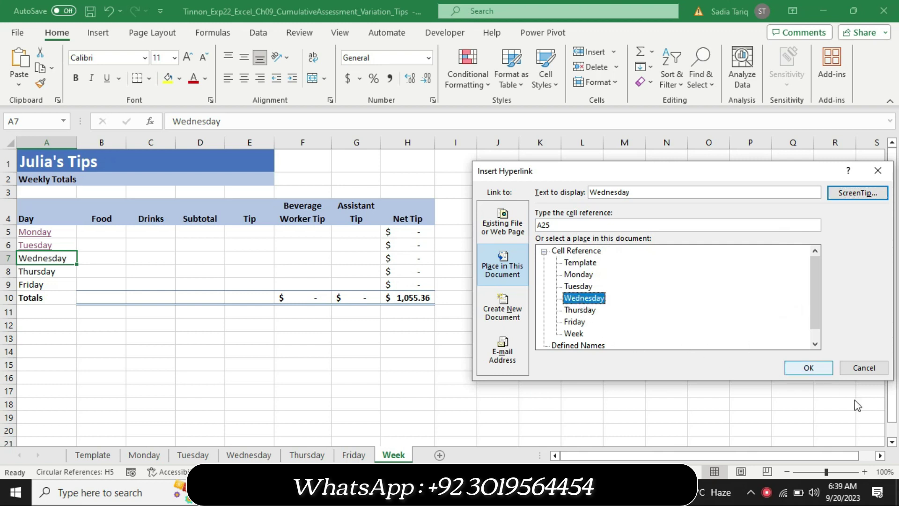
left_click(802, 369)
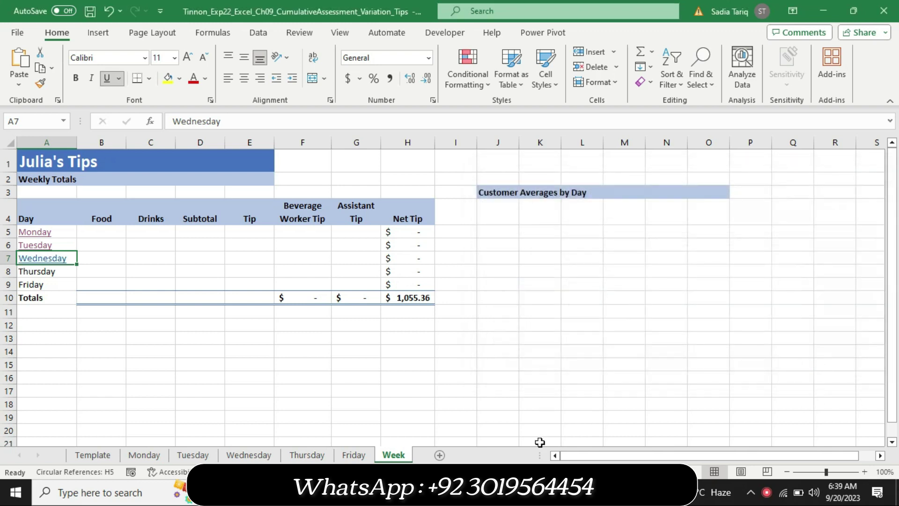
Clear step 6's highlight in Word and test that the A7 link reaches Wednesday's totals row
key("alt+Tab")
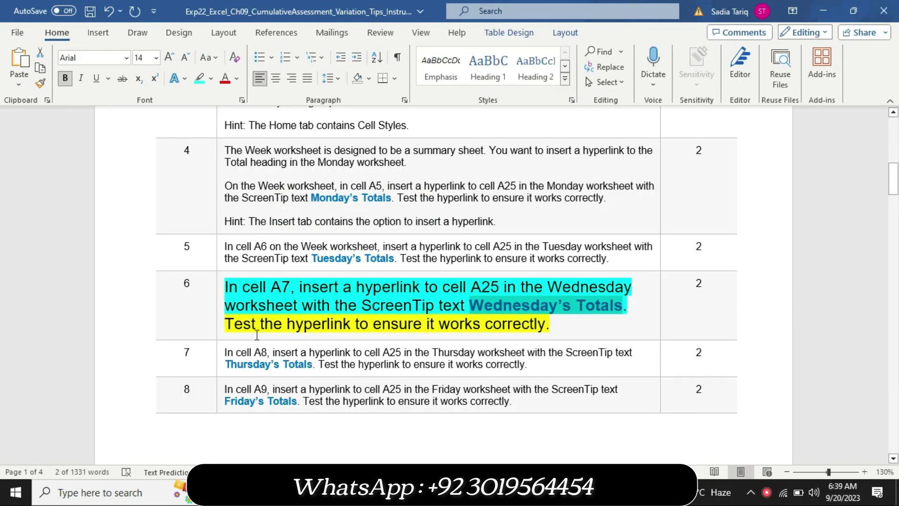
mouse_move(225, 325)
left_mouse_down()
mouse_move(458, 338)
mouse_move(537, 328)
left_mouse_up()
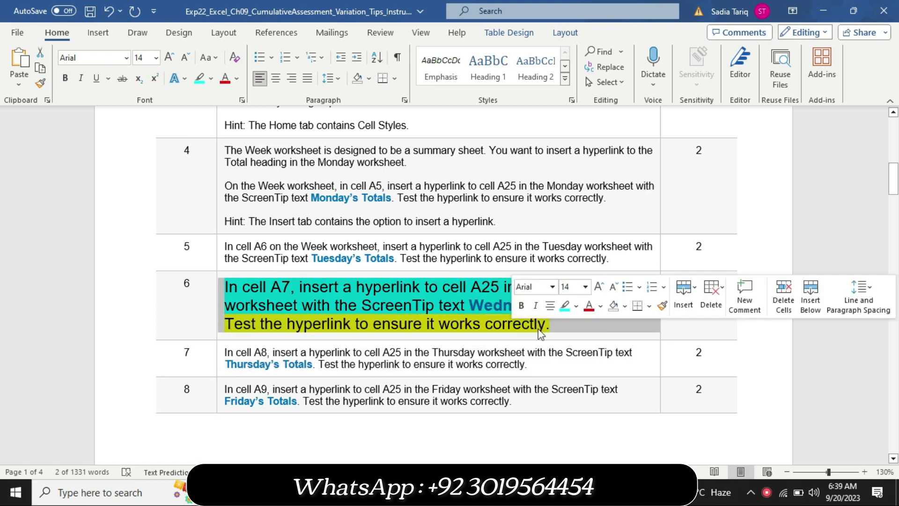
left_click(564, 307)
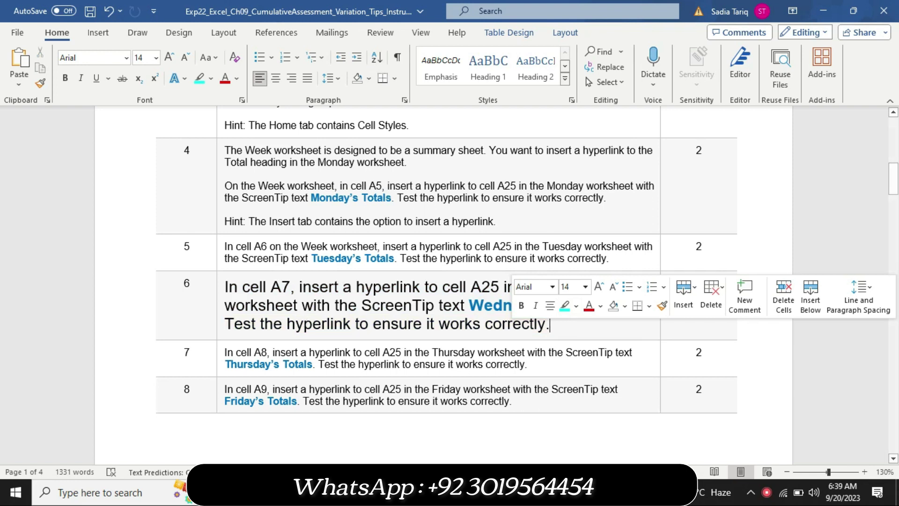
left_click(497, 422)
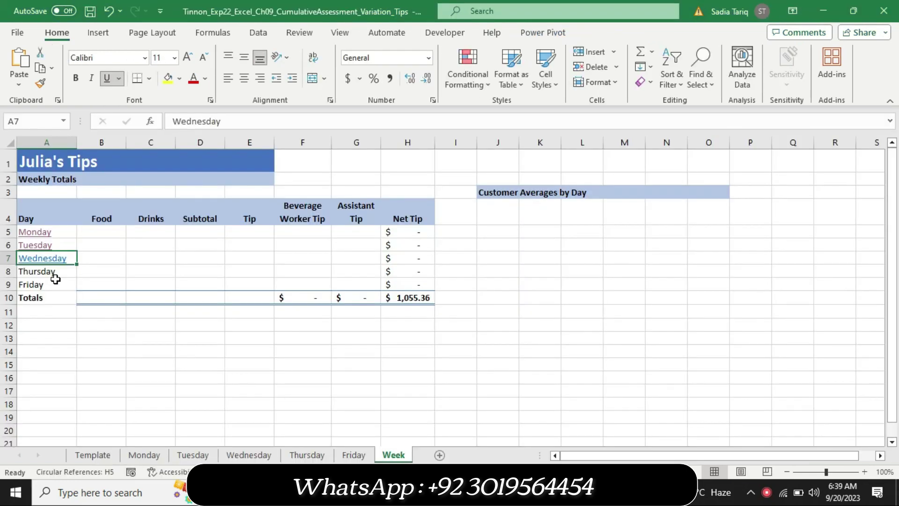
left_click(54, 260)
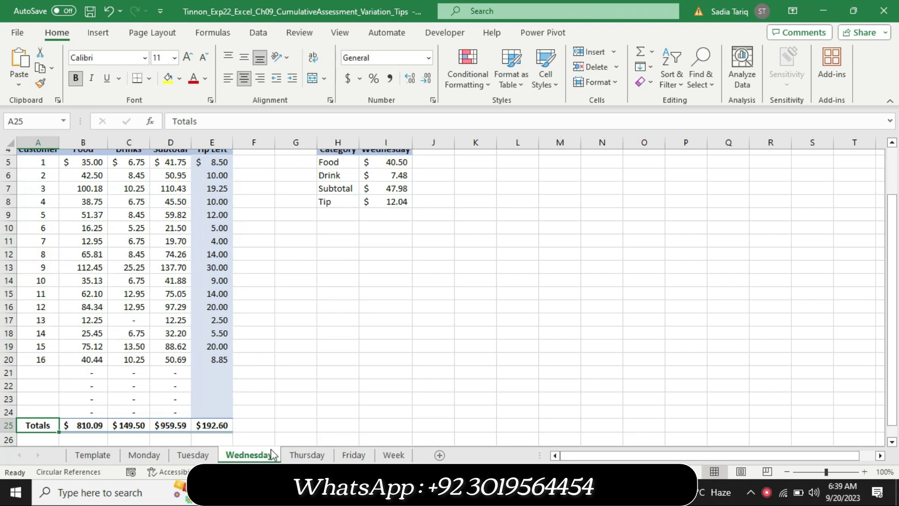
Return step 6's text to 9 pt with no highlight
key("alt+Tab")
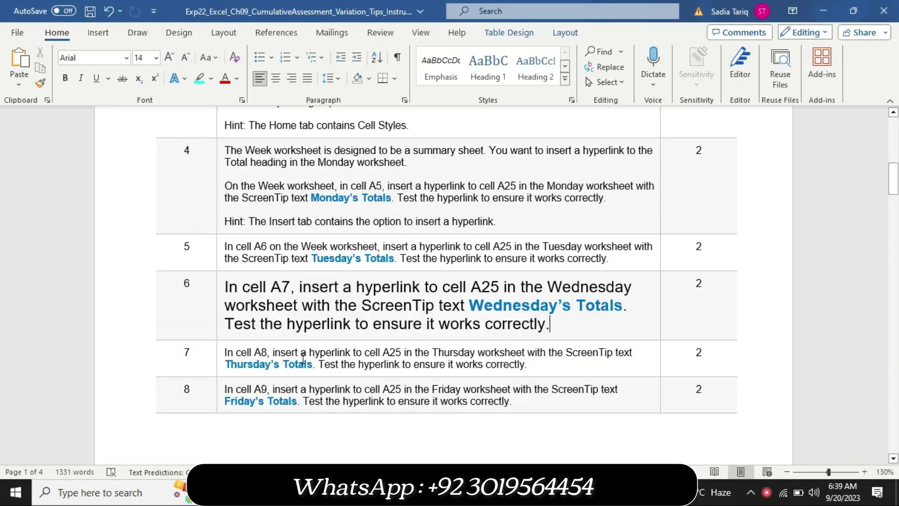
left_click(217, 336)
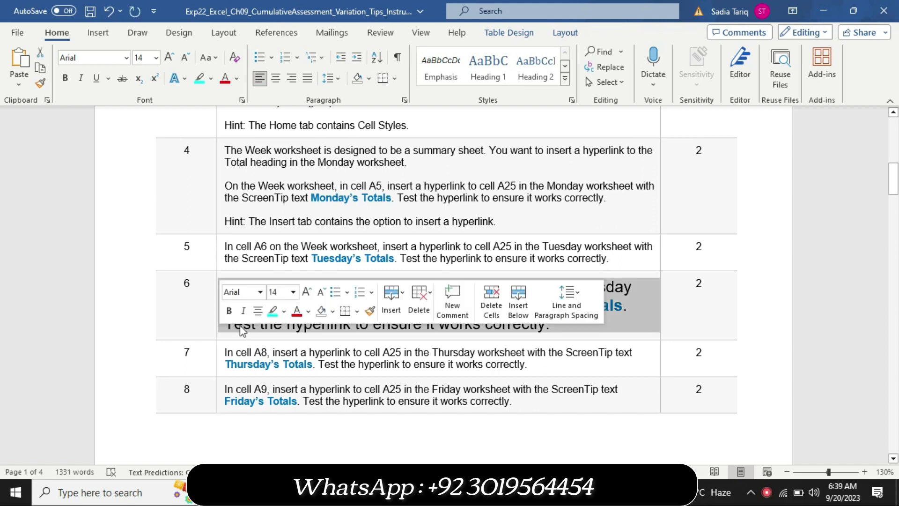
left_click(294, 292)
left_click(279, 68)
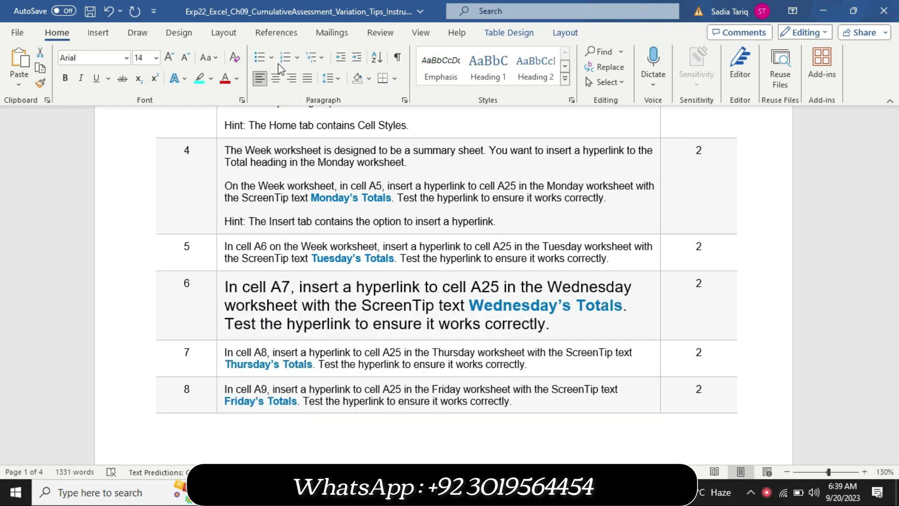
key("ctrl+z")
left_click(211, 78)
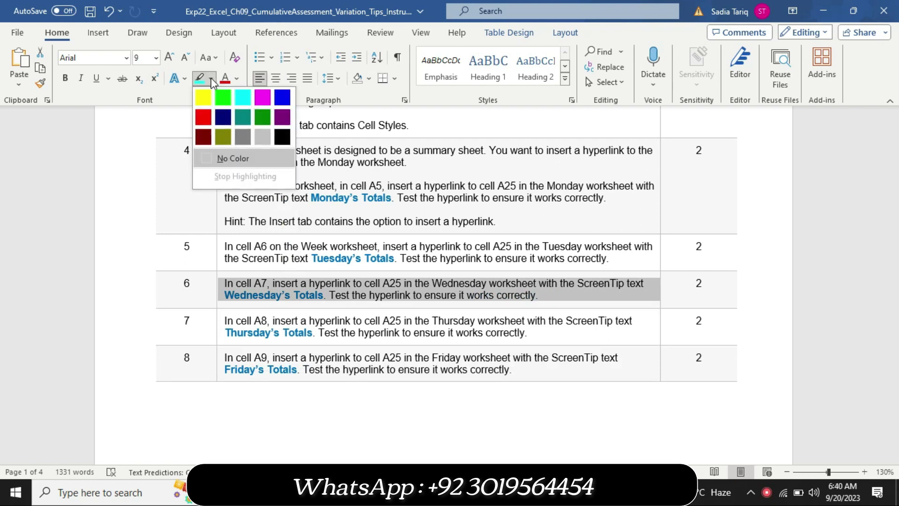
left_click(221, 159)
Make step 7's instruction 12 pt, yellow-highlighted and red
left_click(220, 326)
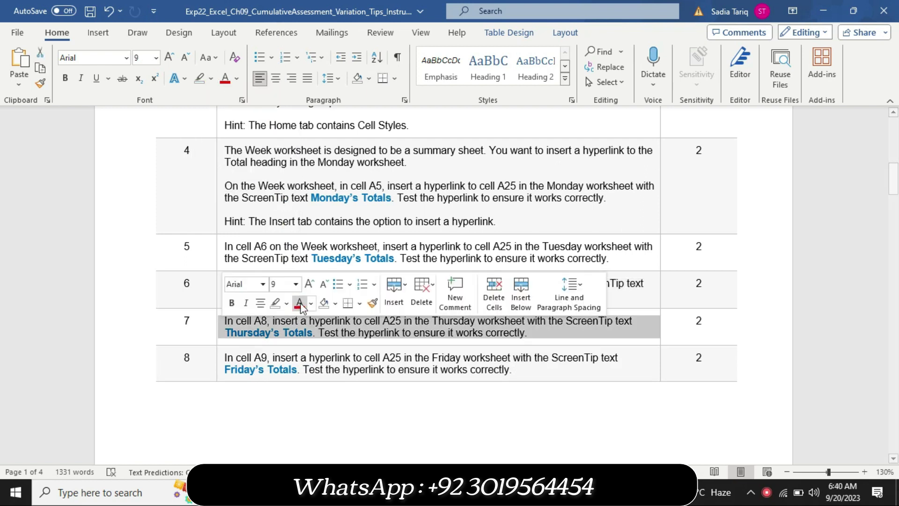
left_click(295, 284)
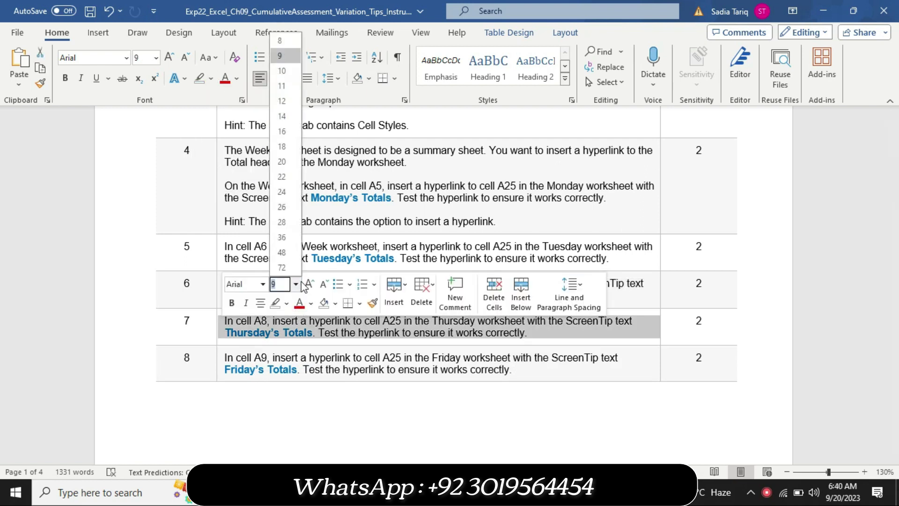
left_click(281, 101)
left_click(210, 81)
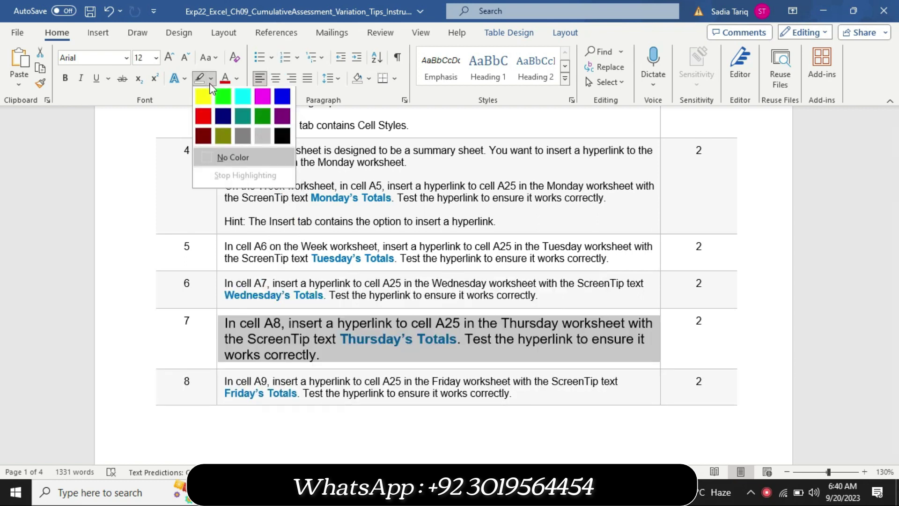
left_click(203, 97)
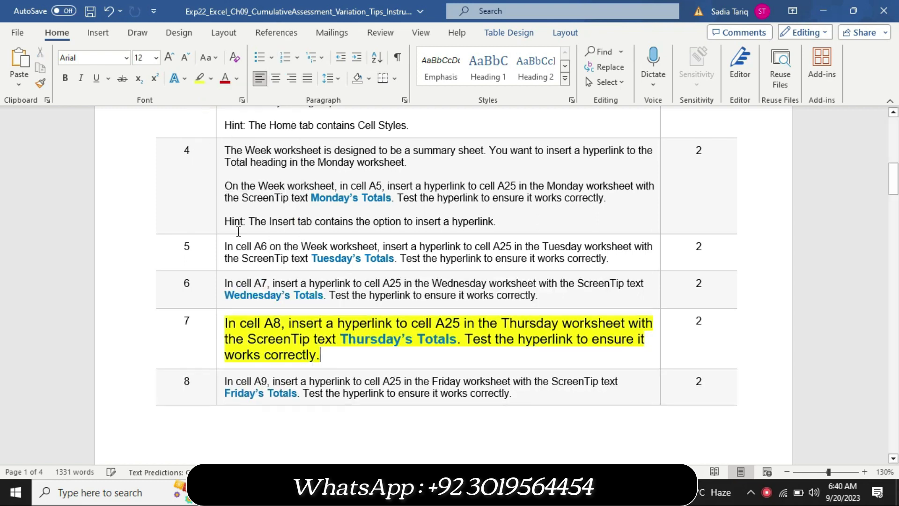
left_click(221, 319)
left_click(499, 301)
left_click(460, 322)
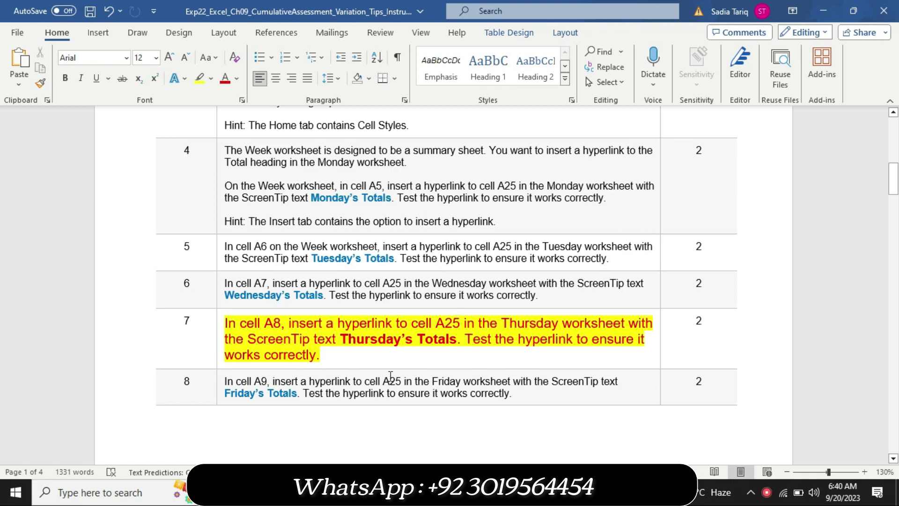
key("alt+Tab")
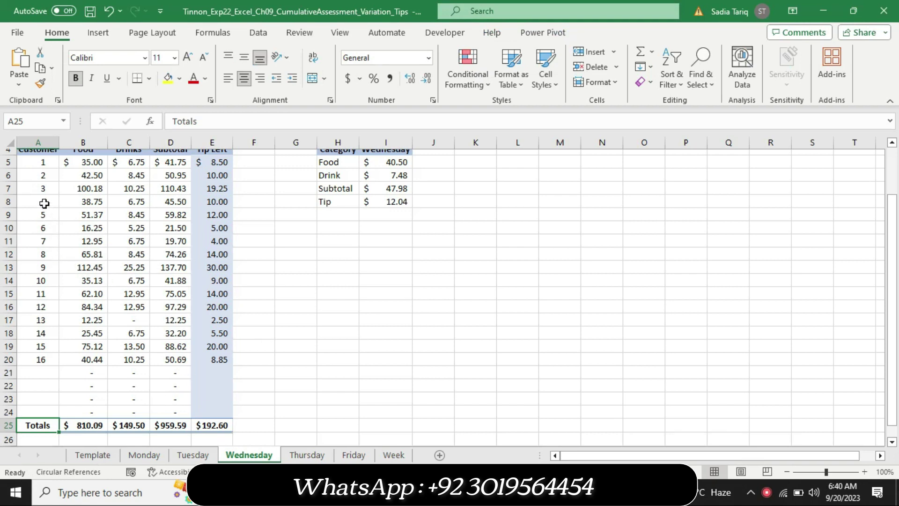
Start a hyperlink from Week cell A8 to cell A25 on the Thursday sheet
left_click(394, 455)
left_click(40, 277)
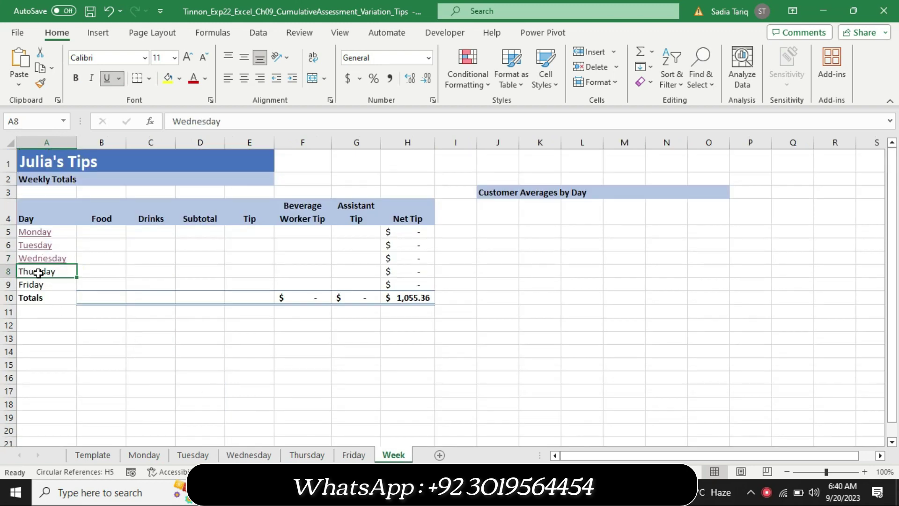
right_click(40, 278)
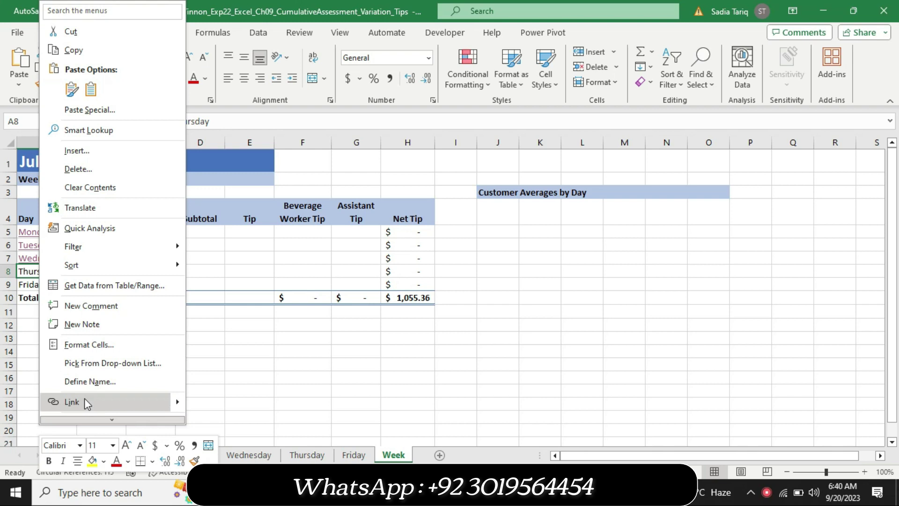
left_click(83, 399)
left_click(561, 222)
type("A25")
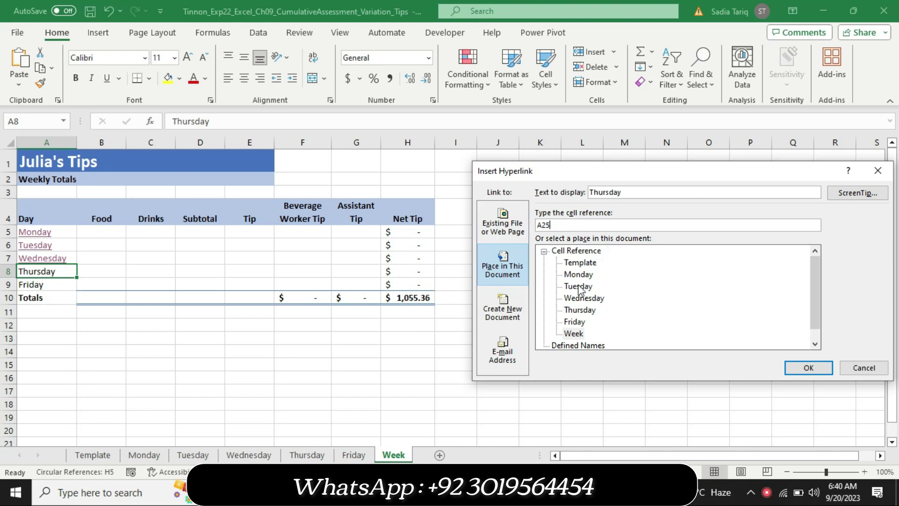
left_click(578, 311)
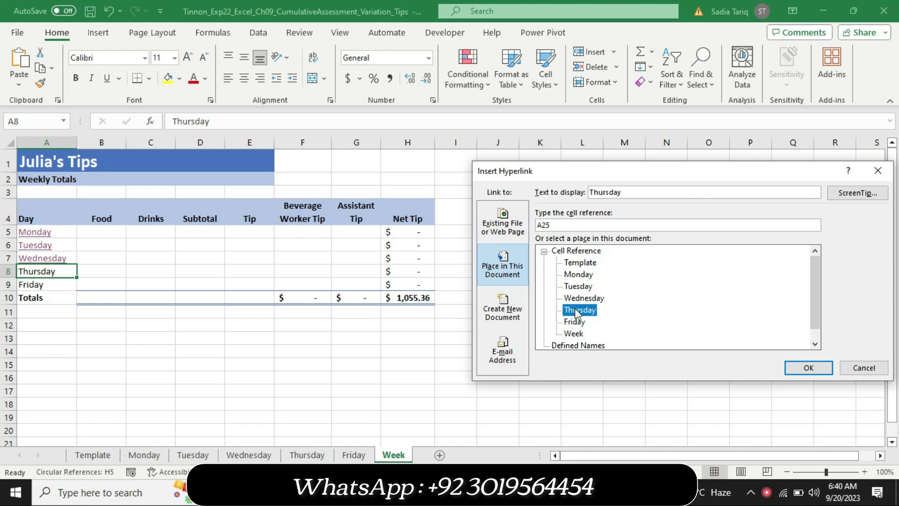
left_click(852, 196)
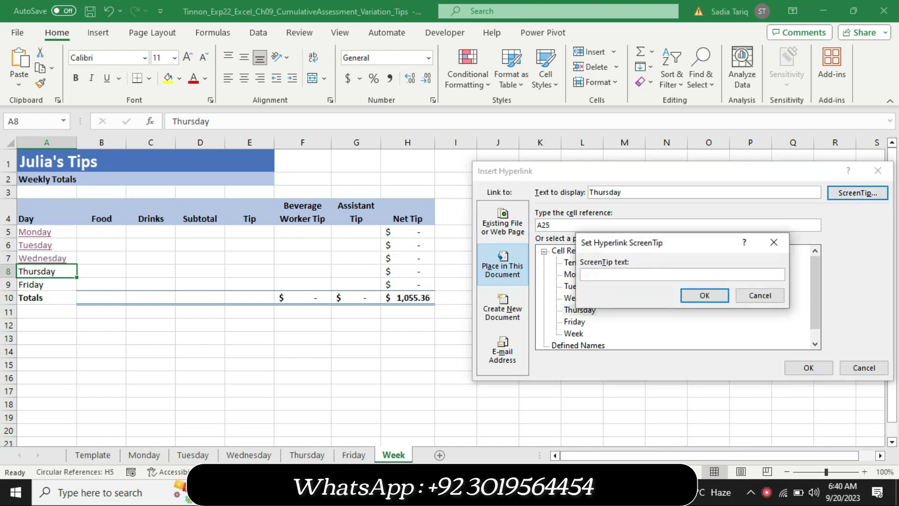
Copy 'Thursday's Totals' from Word's step 7 as the ScreenTip and finish the A8 link
key("alt+Tab")
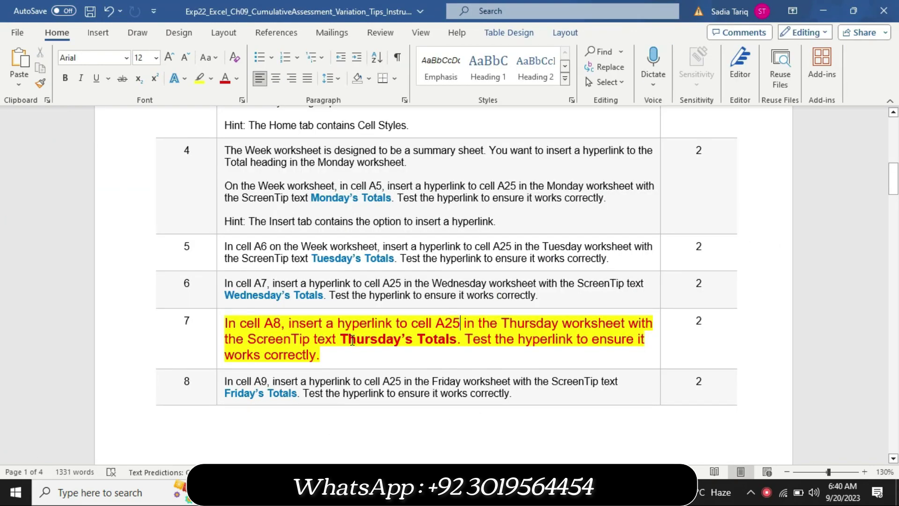
left_click_drag(341, 337, 450, 337)
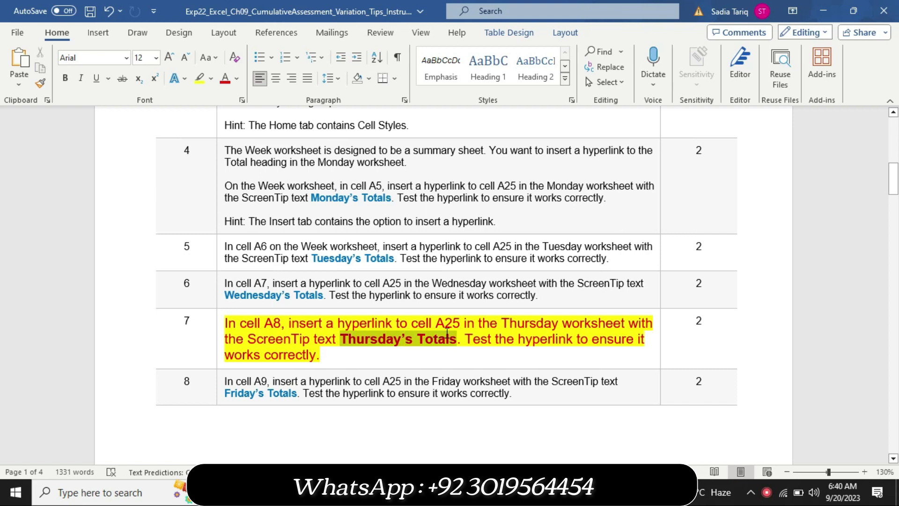
key("ctrl+c")
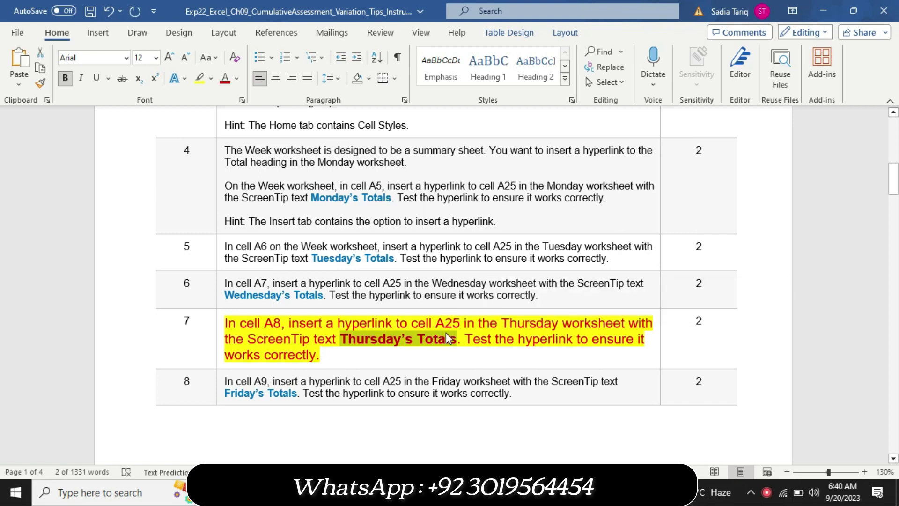
key("alt+Tab")
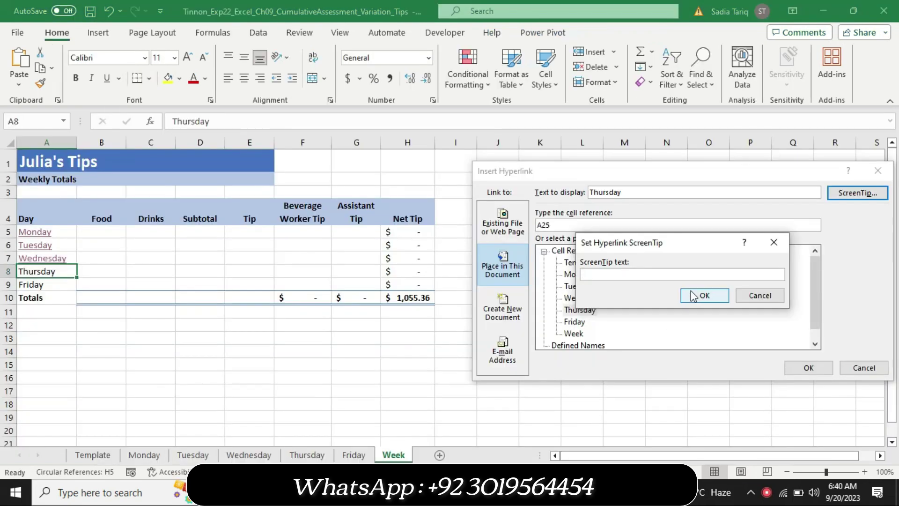
key("ctrl+v")
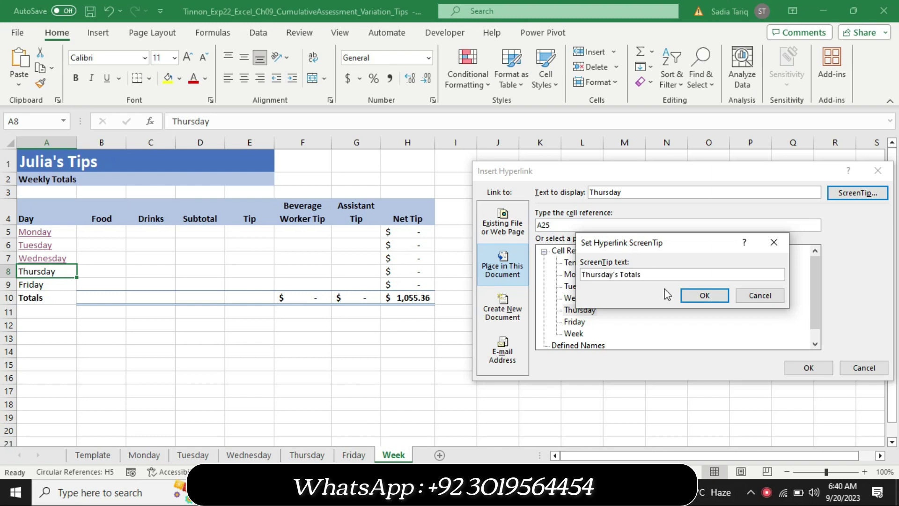
left_click(699, 300)
left_click(808, 367)
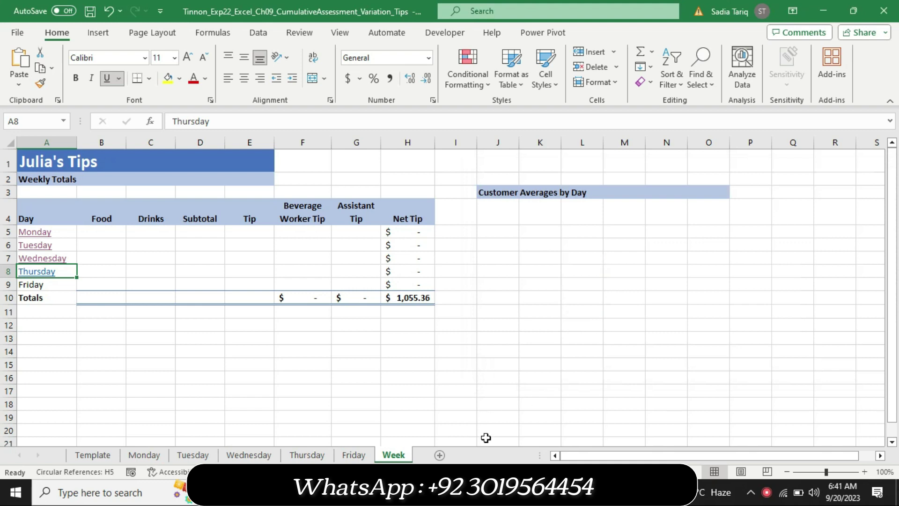
Follow the Thursday link in Week cell A8 to confirm it lands on Thursday!A25, showing $1,204.14
key("alt+Tab")
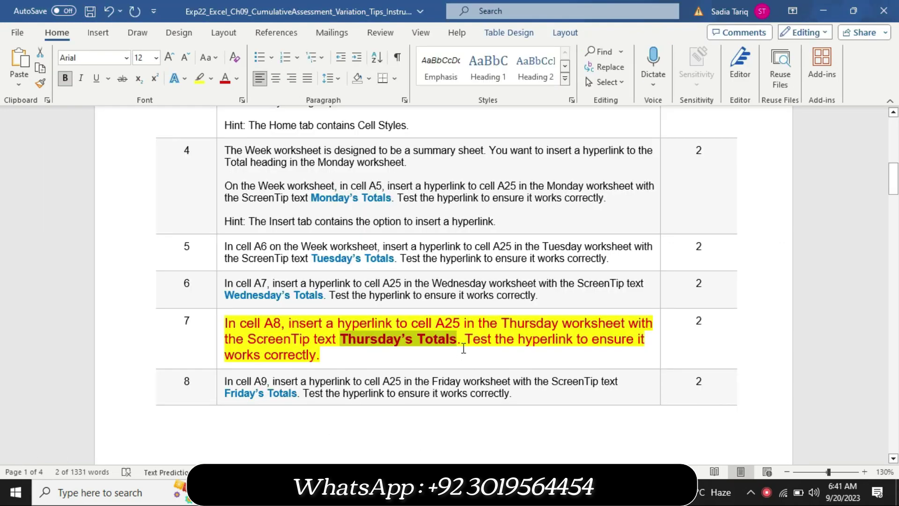
left_click(484, 344, "ctrl")
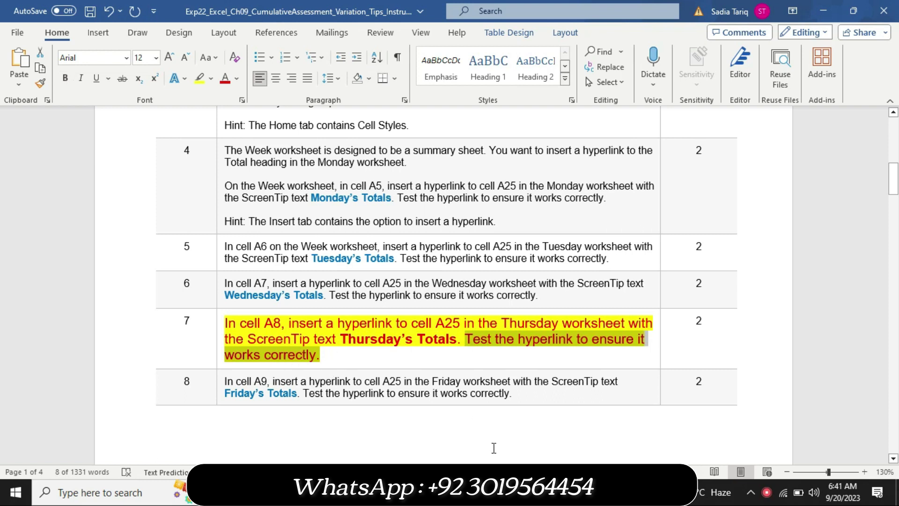
key("alt+Tab")
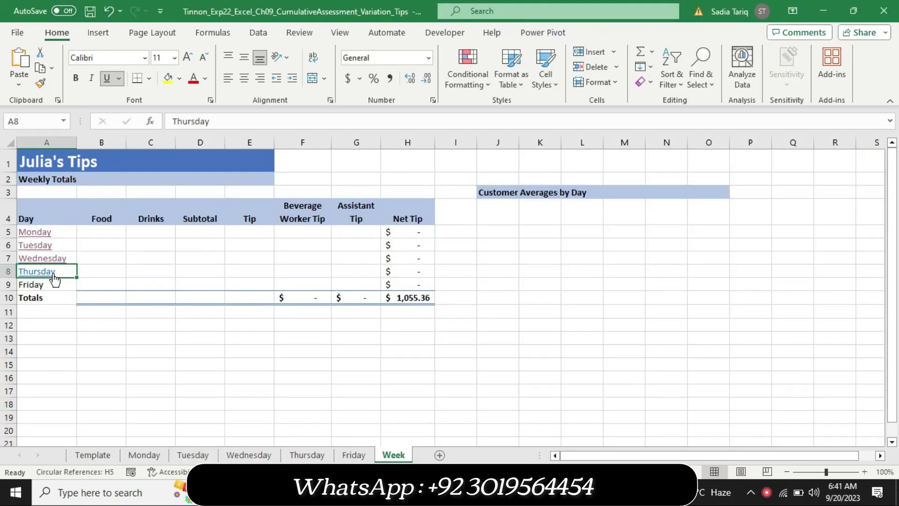
left_click(46, 273)
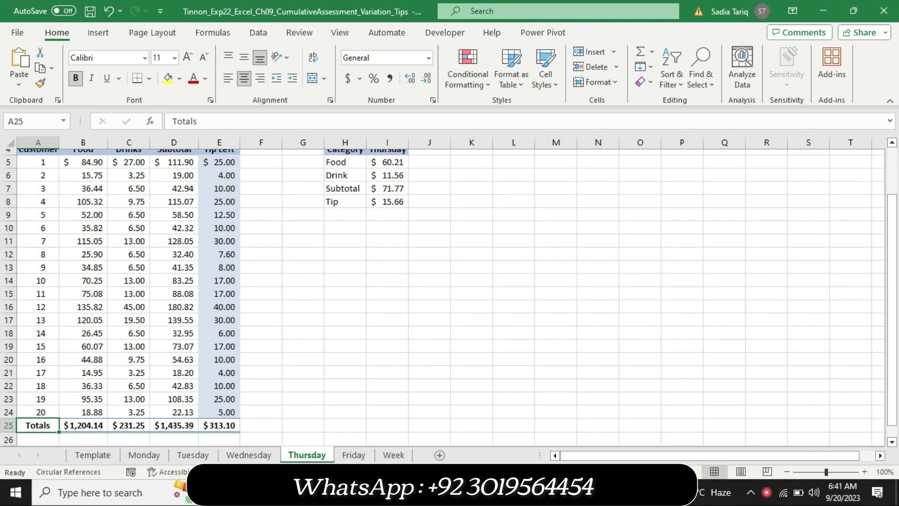
key("alt+Tab")
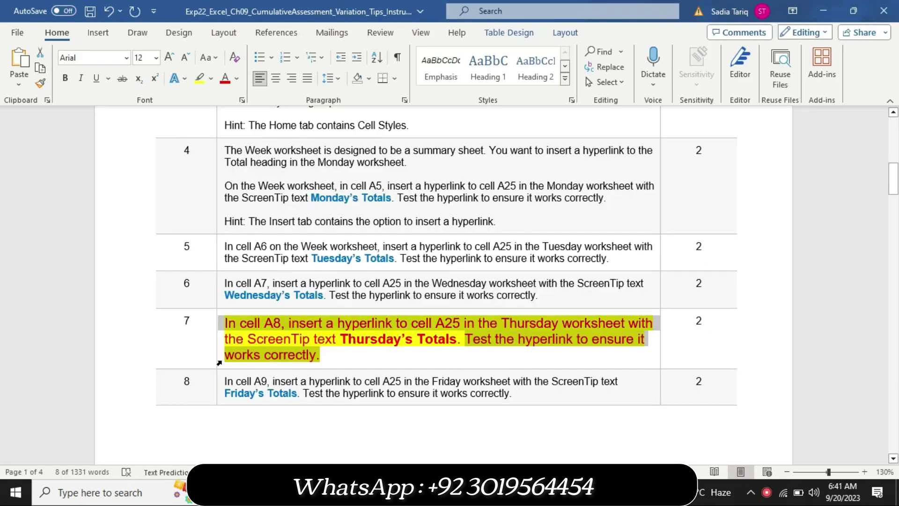
Return step 7's text to 9 pt with no highlight
left_click(220, 365)
left_click(294, 319)
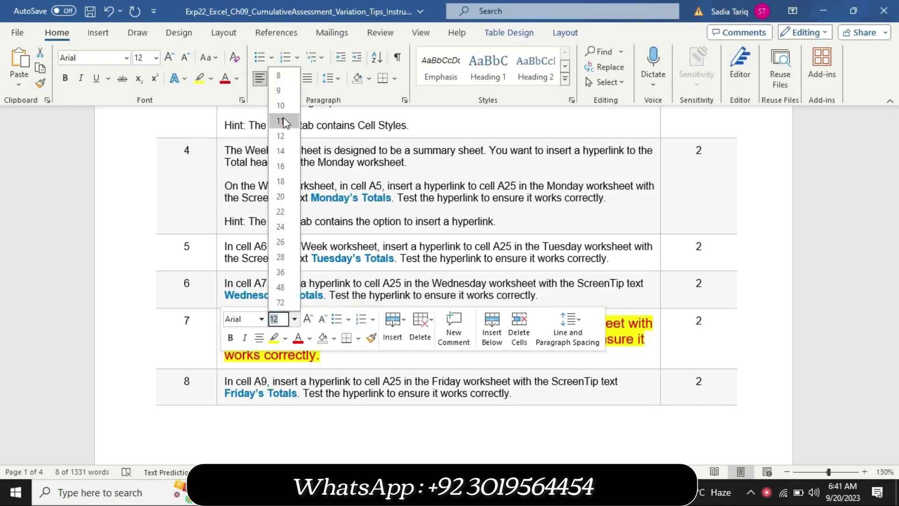
left_click(284, 94)
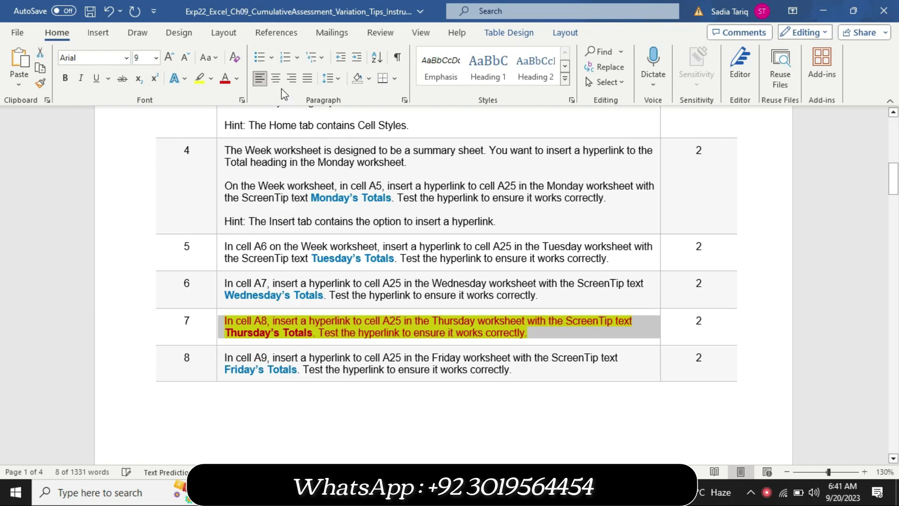
left_click(210, 79)
left_click(229, 155)
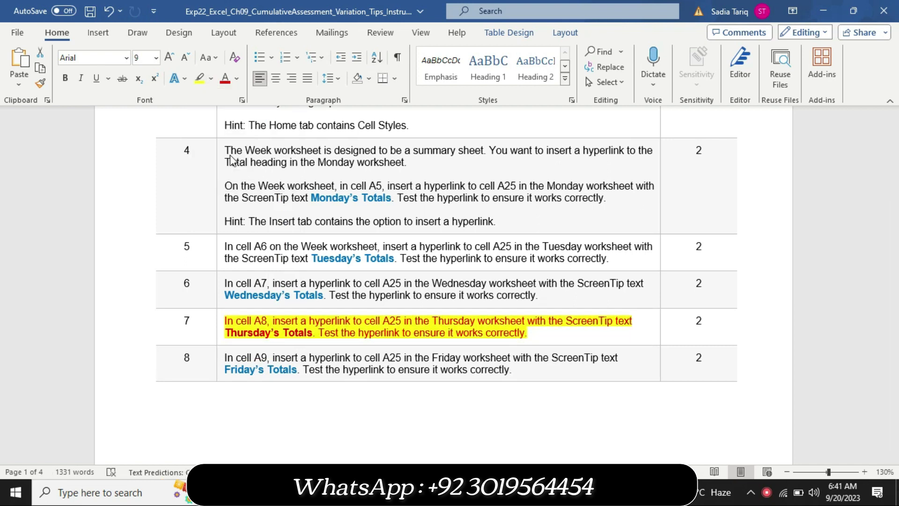
Enlarge step 8's text to 14 pt and highlight it yellow
left_click(216, 361)
left_click(290, 318)
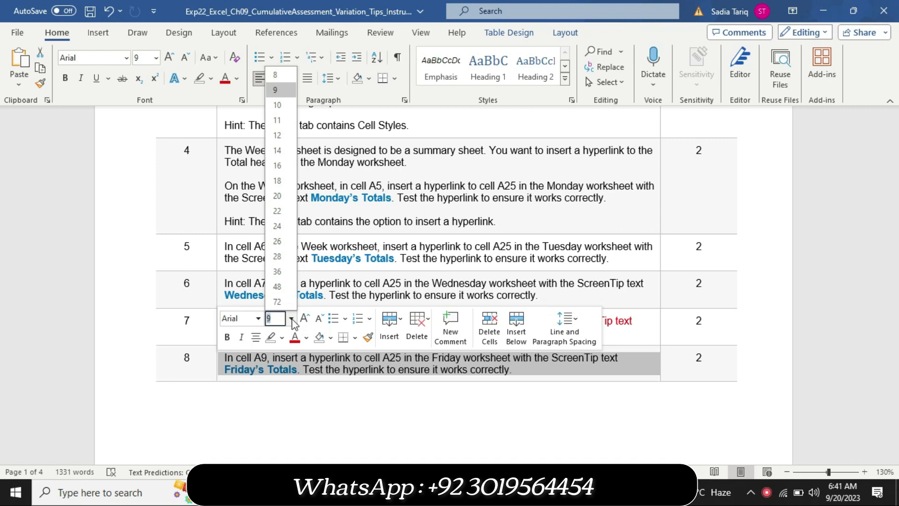
left_click(287, 153)
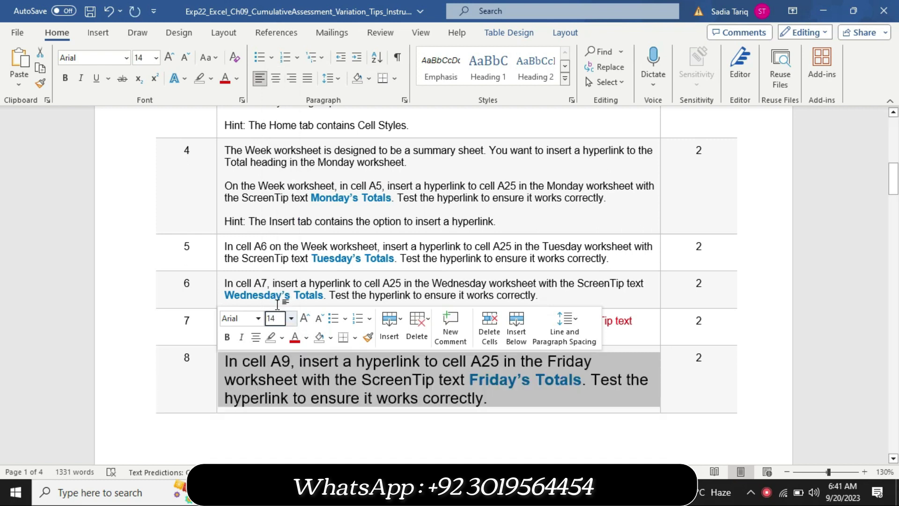
left_click(285, 341)
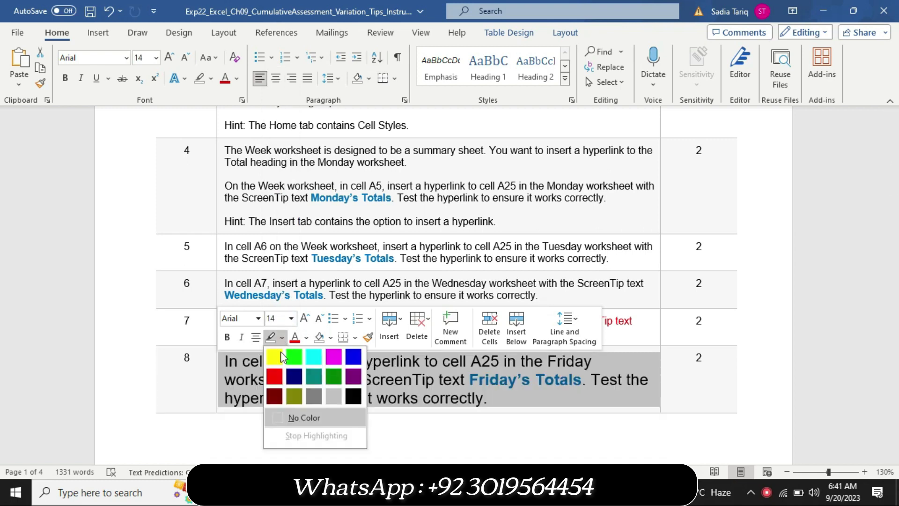
left_click(263, 355)
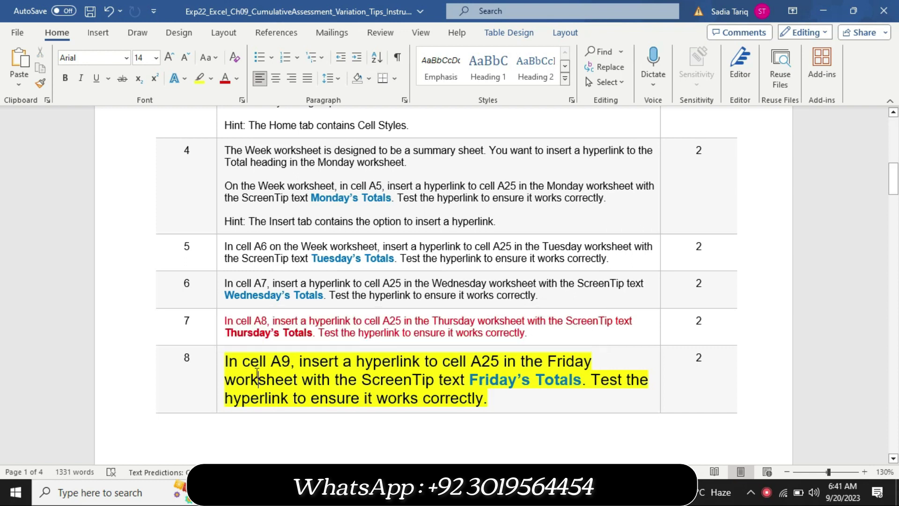
Highlight step 8's Friday link sentence, through Friday's Totals, in turquoise
left_click_drag(225, 361, 585, 369)
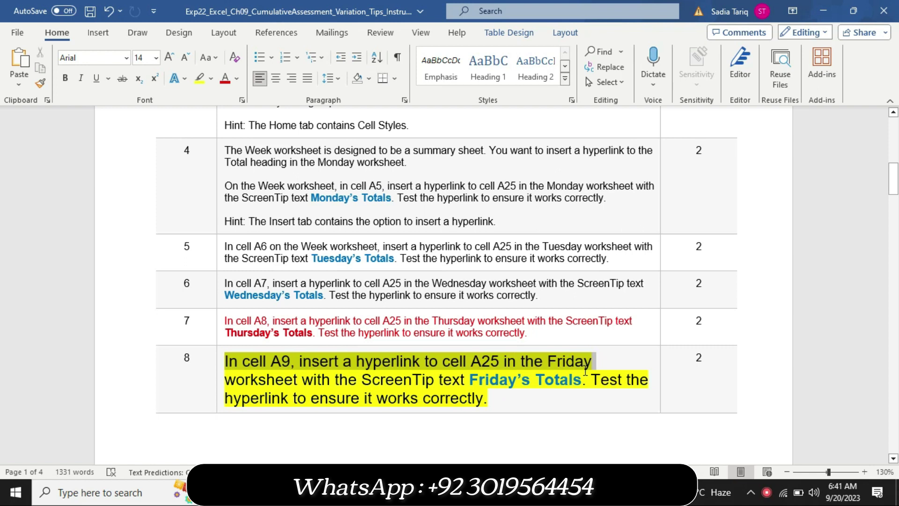
left_click_drag(585, 370, 585, 380)
left_click(575, 359)
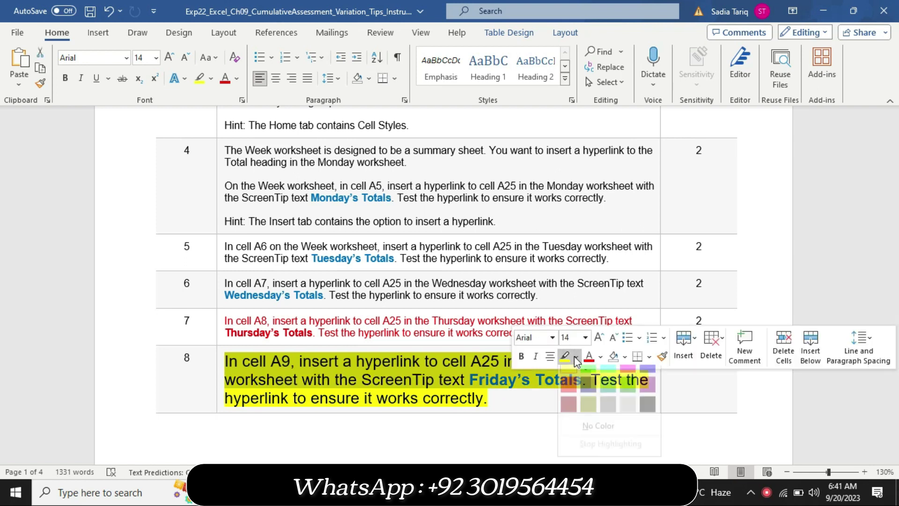
left_click(607, 375)
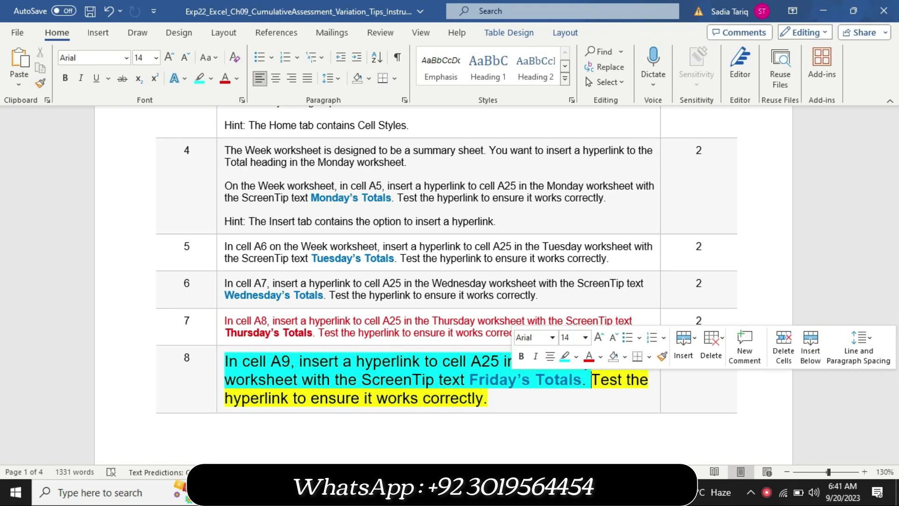
left_click(498, 438)
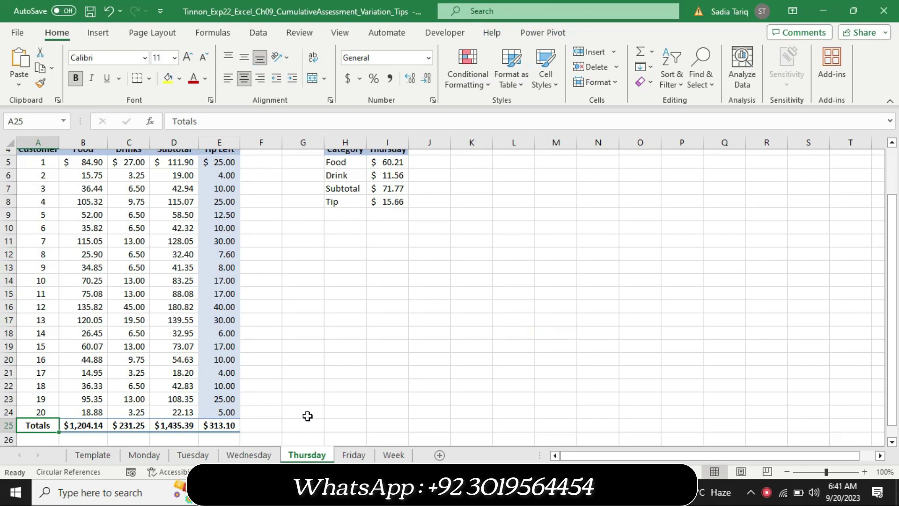
Begin a hyperlink from Week cell A9 (Friday) to the Friday sheet, editing the cell reference to A25
left_click(393, 455)
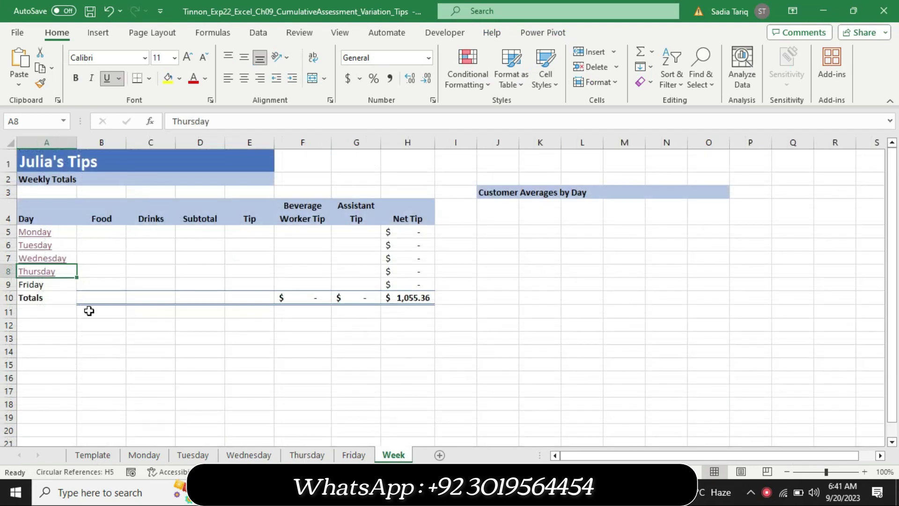
left_click(41, 286)
right_click(42, 287)
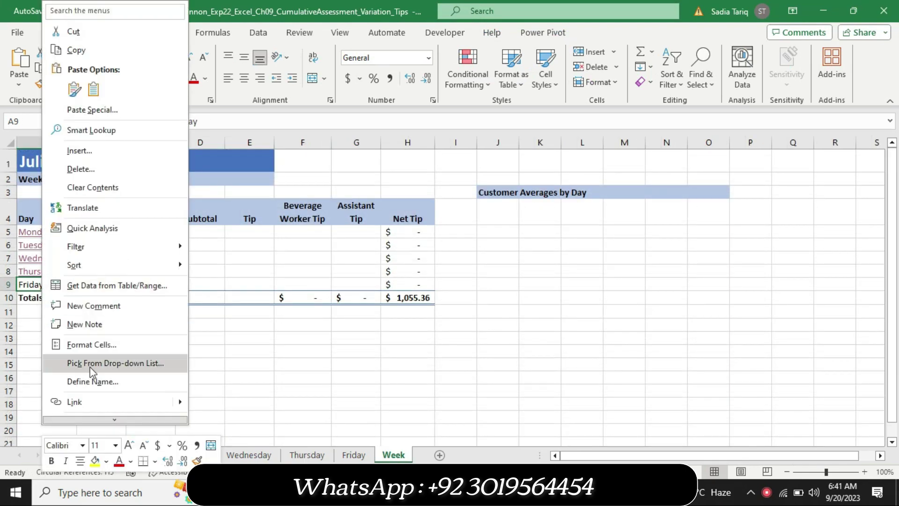
left_click(89, 399)
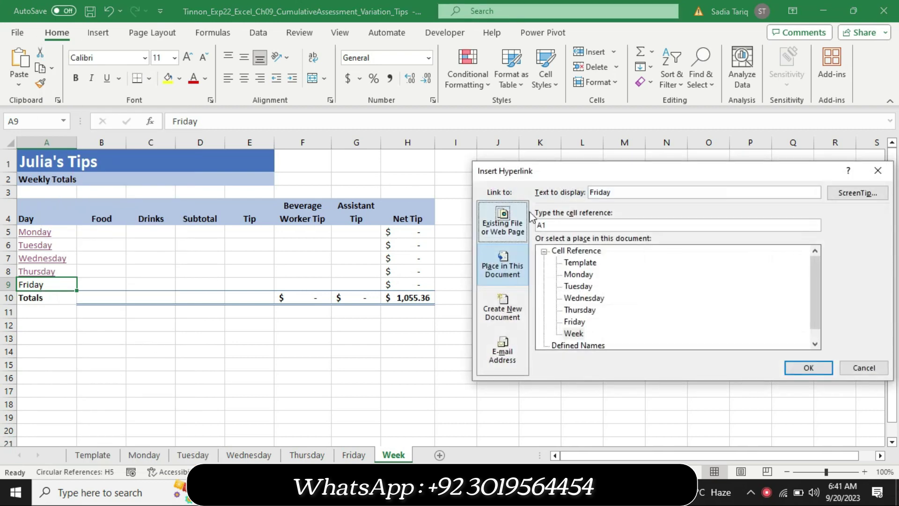
left_click(575, 323)
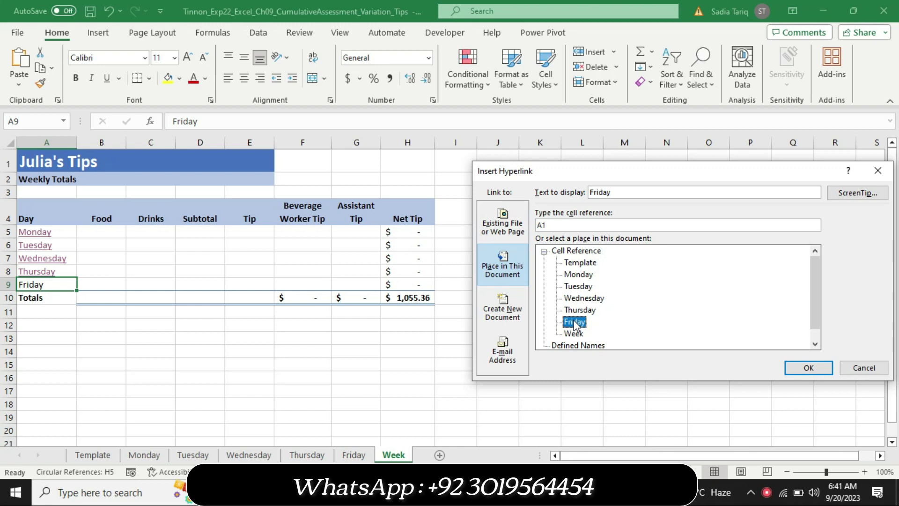
left_click(553, 224)
type("25")
Set the A9 link's ScreenTip to 'Friday's Totals', copied from Word, and finish the Friday hyperlink
left_click(857, 193)
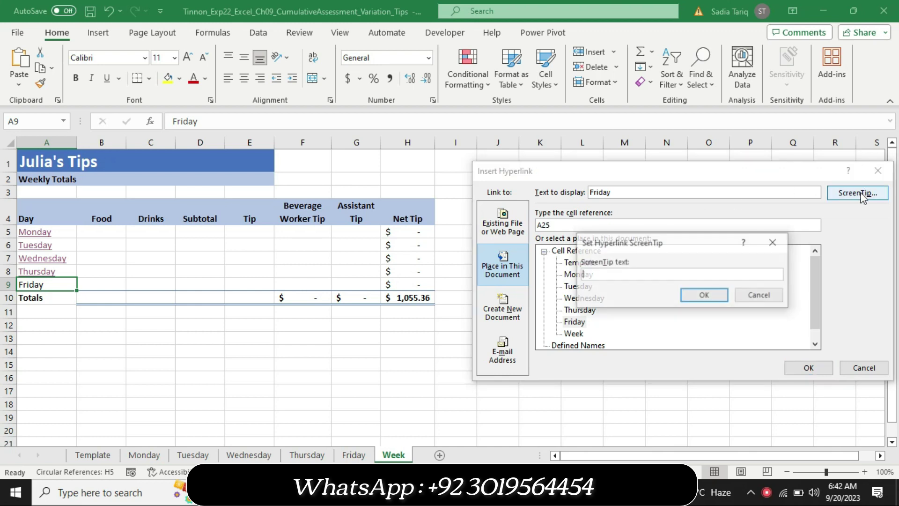
type("Thursday's Totals")
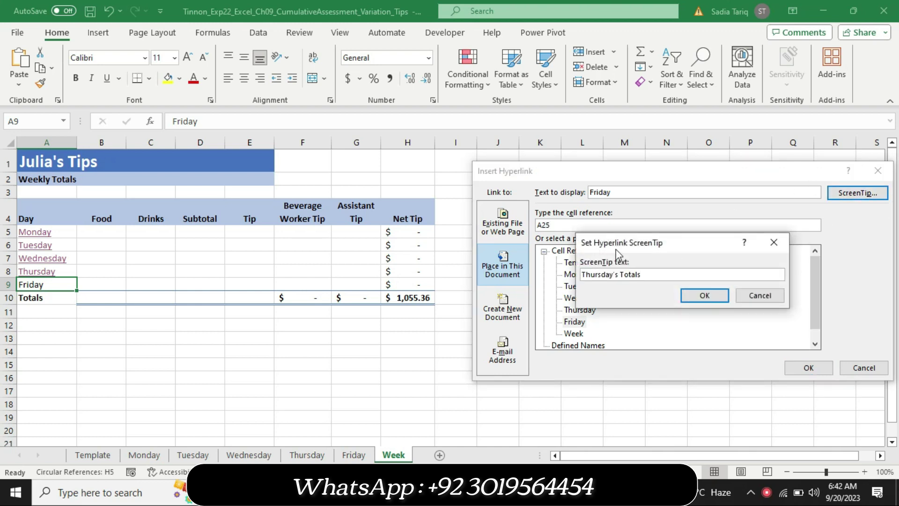
key("BackSpace")
key("BackSpace")
key("BackSpace")
key("BackSpace")
key("BackSpace")
key("BackSpace")
key("BackSpace")
key("BackSpace")
key("BackSpace")
key("alt+Tab")
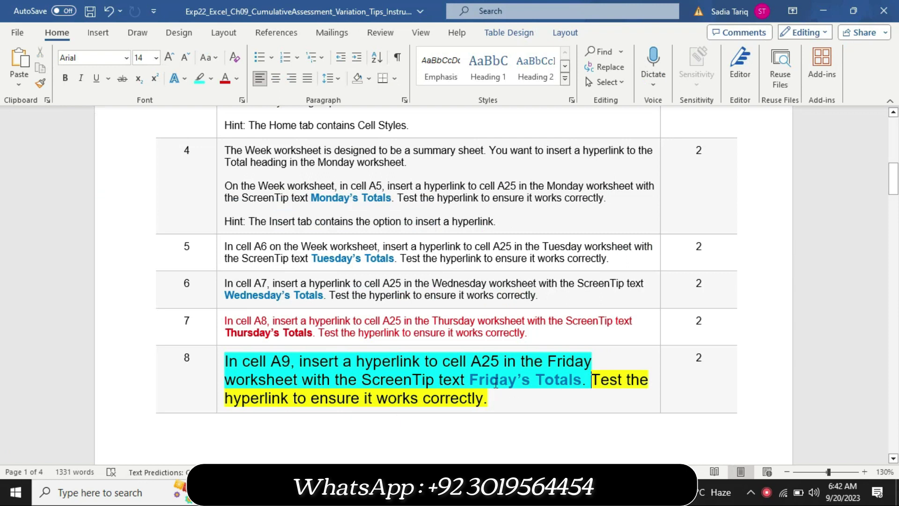
mouse_move(488, 378)
left_mouse_down()
mouse_move(589, 370)
mouse_move(584, 377)
left_mouse_up()
key("ctrl+c")
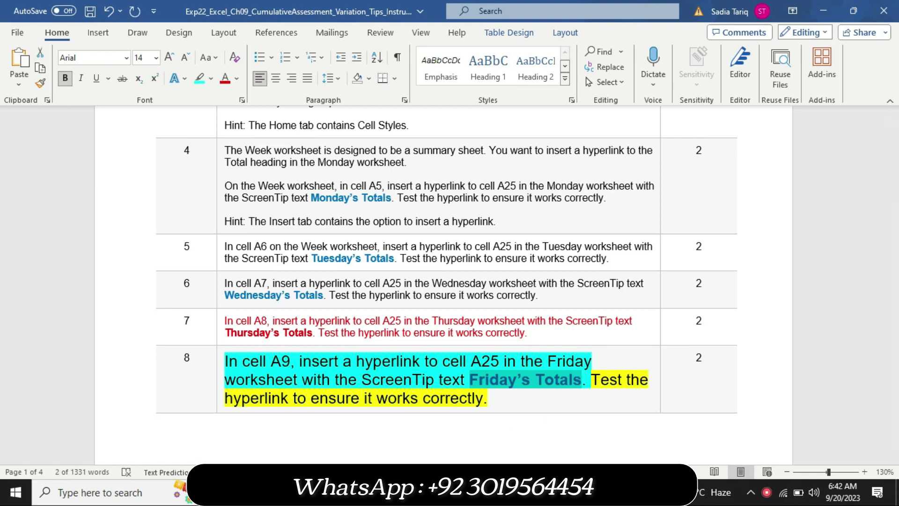
key("alt+Tab")
key("ctrl+v")
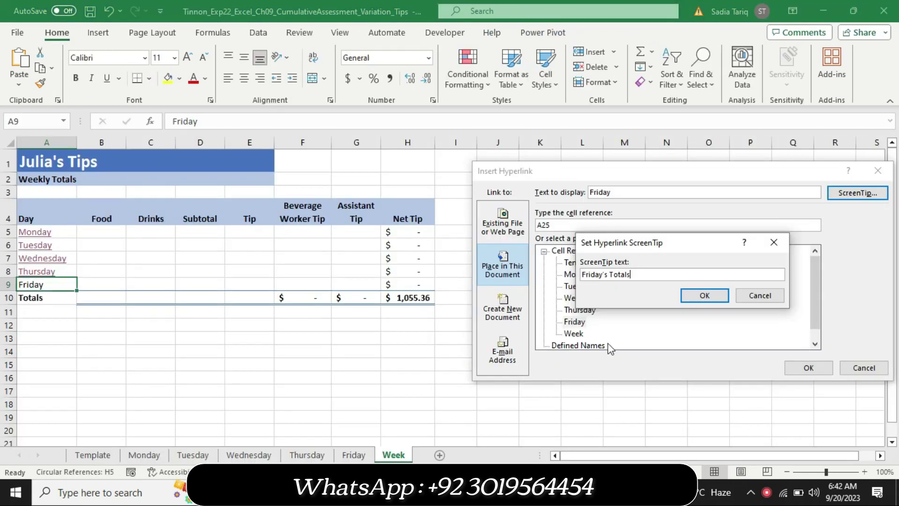
left_click(704, 295)
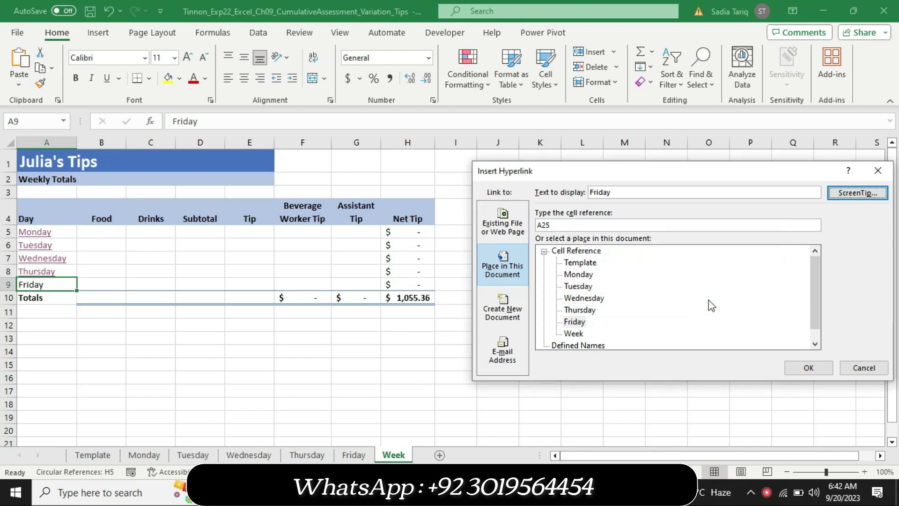
left_click(575, 323)
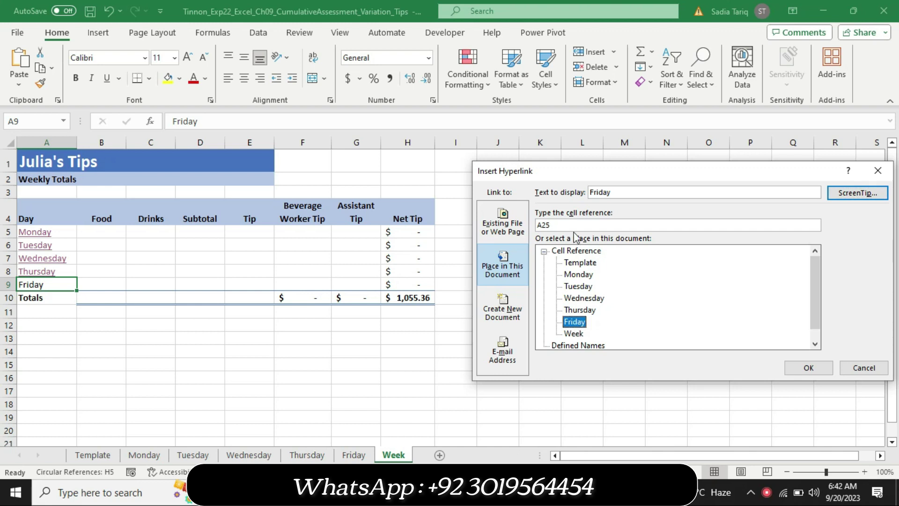
left_click(808, 367)
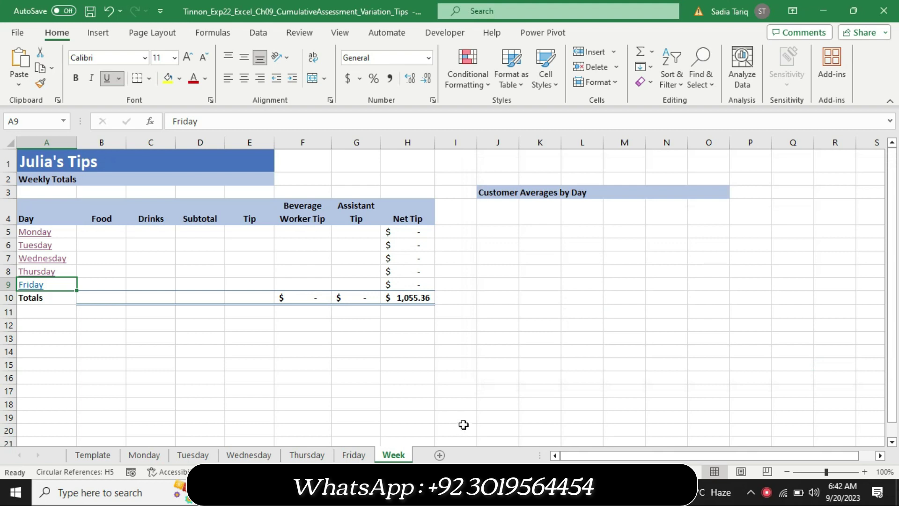
Test the Friday link in A9, confirming it lands on Friday!A25's Totals row
left_click(468, 492)
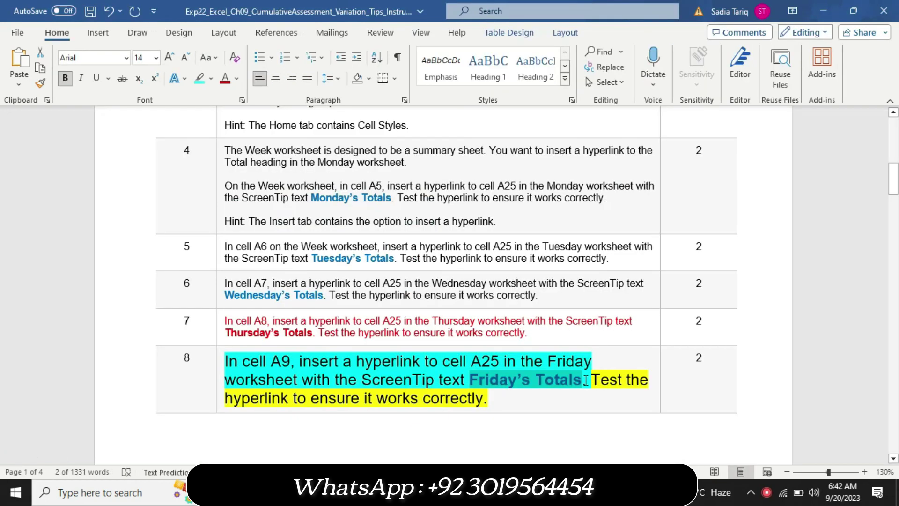
left_click_drag(590, 378, 489, 399)
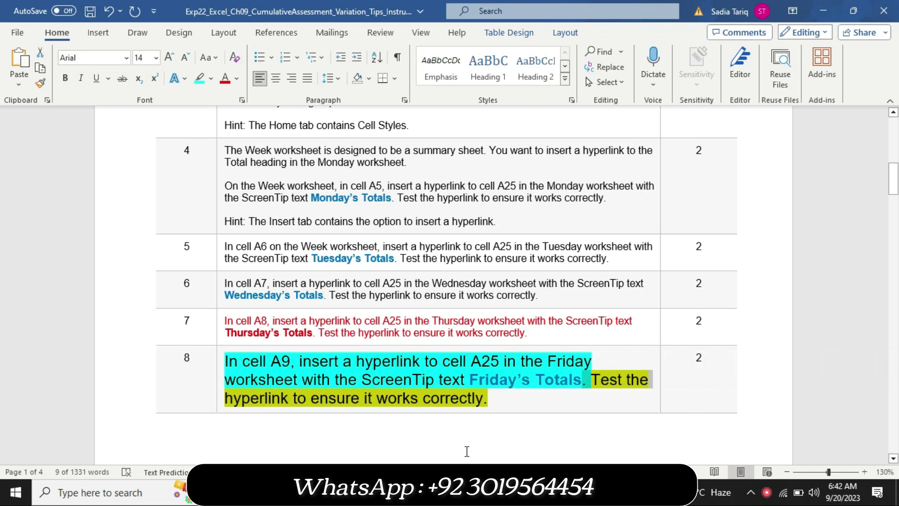
key("alt+Tab")
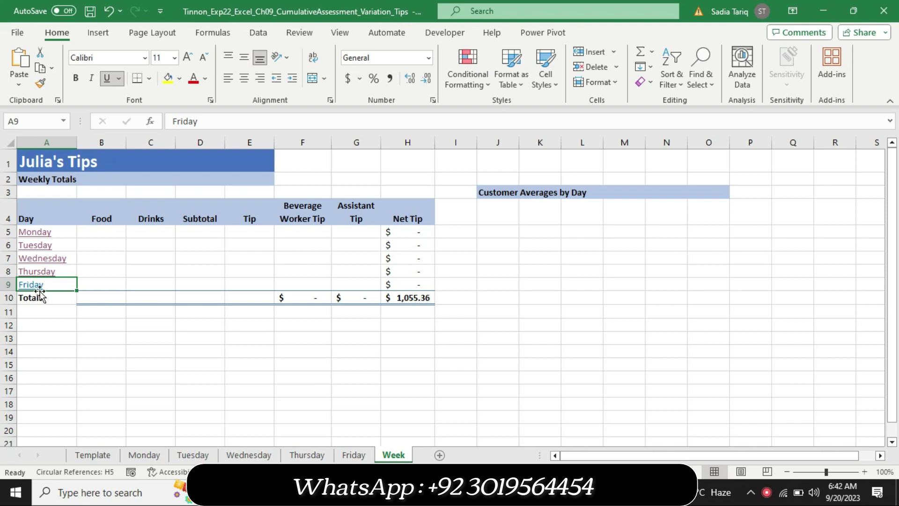
left_click(32, 285)
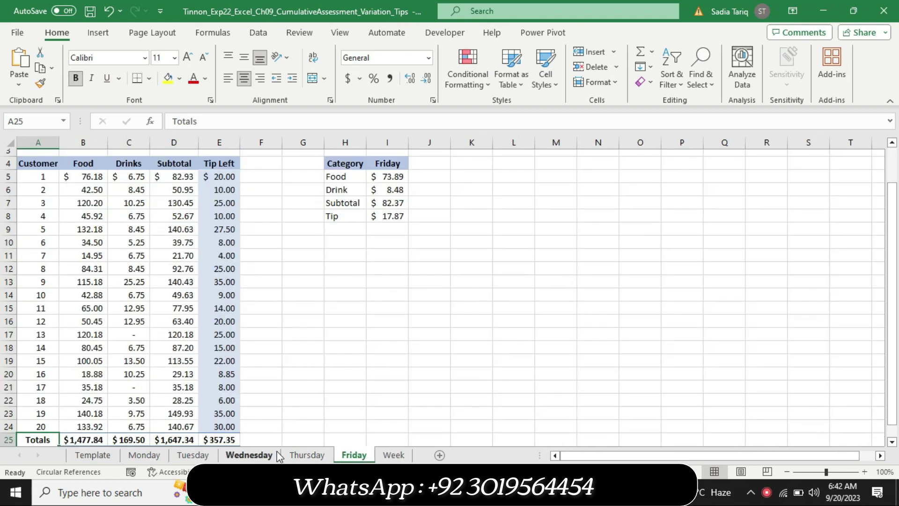
In Word, select step 8's instruction and bring up its font size choices
key("alt+Tab")
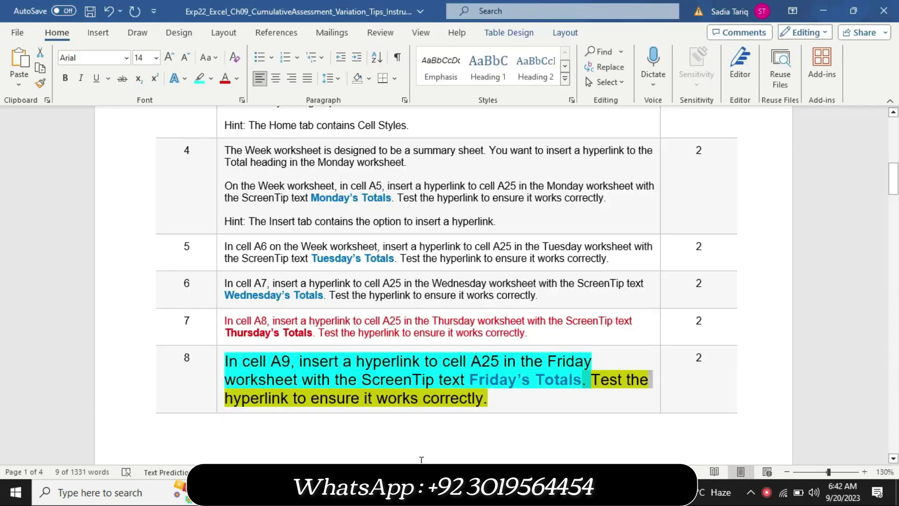
left_click(220, 391)
right_click(221, 391)
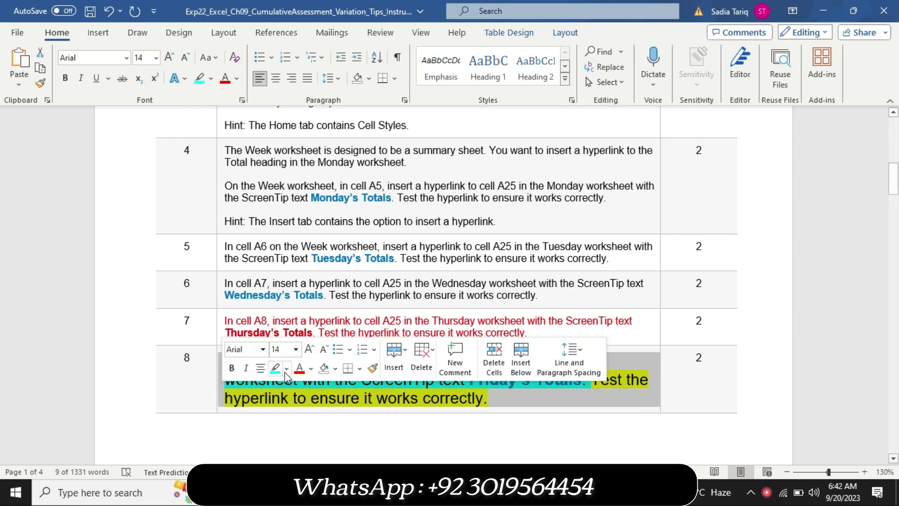
left_click(296, 349)
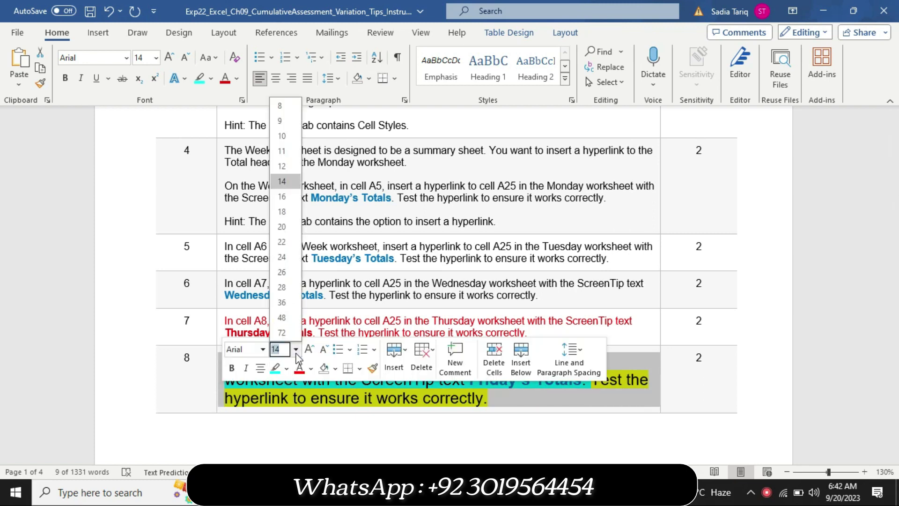
Return step 8's text to 9 pt with no highlight
left_click(283, 125)
left_click(211, 78)
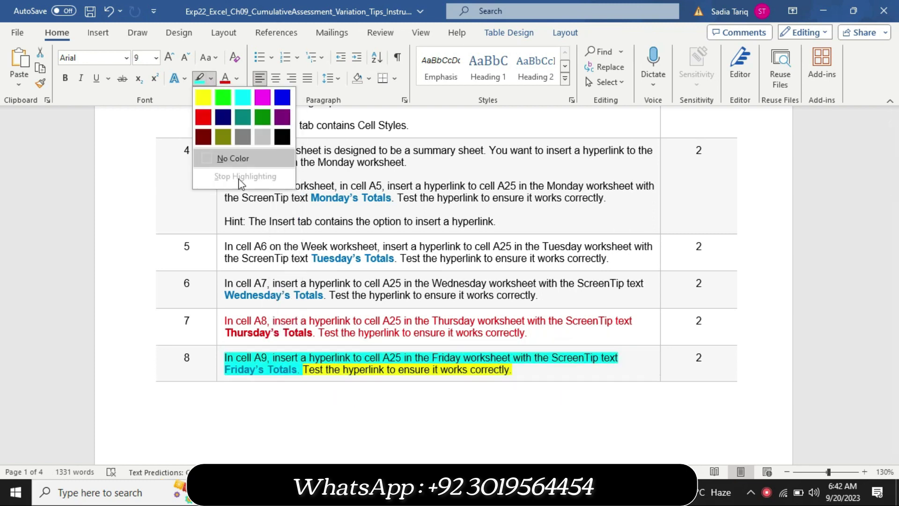
left_click(242, 159)
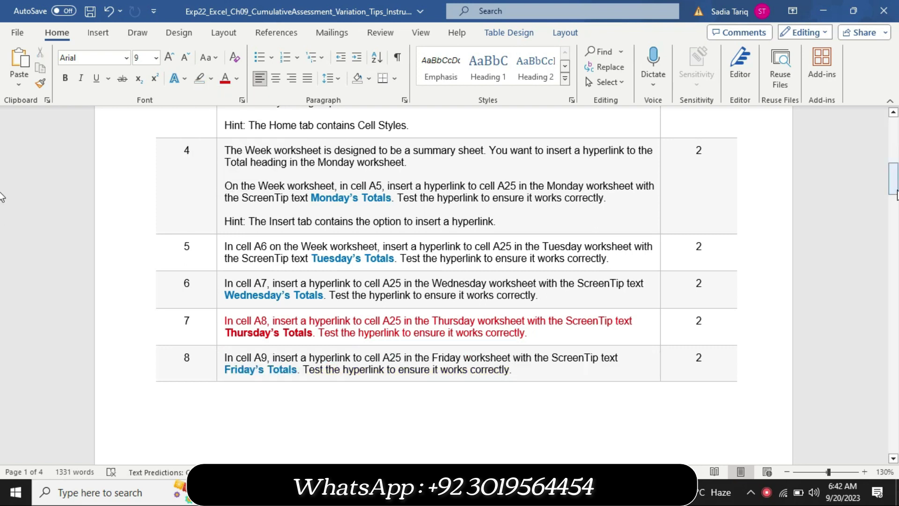
Enlarge step 9's instruction to 16 pt and highlight it yellow
scroll(2, 214, "down", 4)
left_click_drag(898, 213, 897, 230)
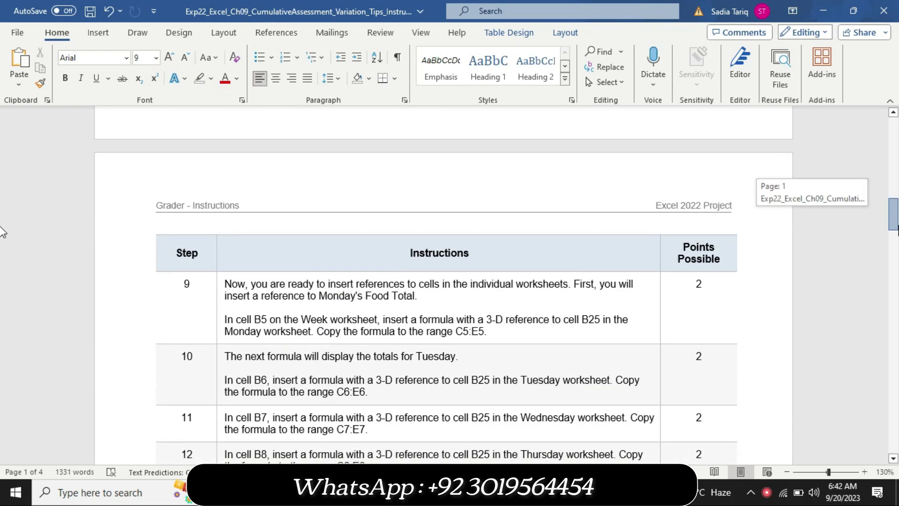
left_click(219, 324)
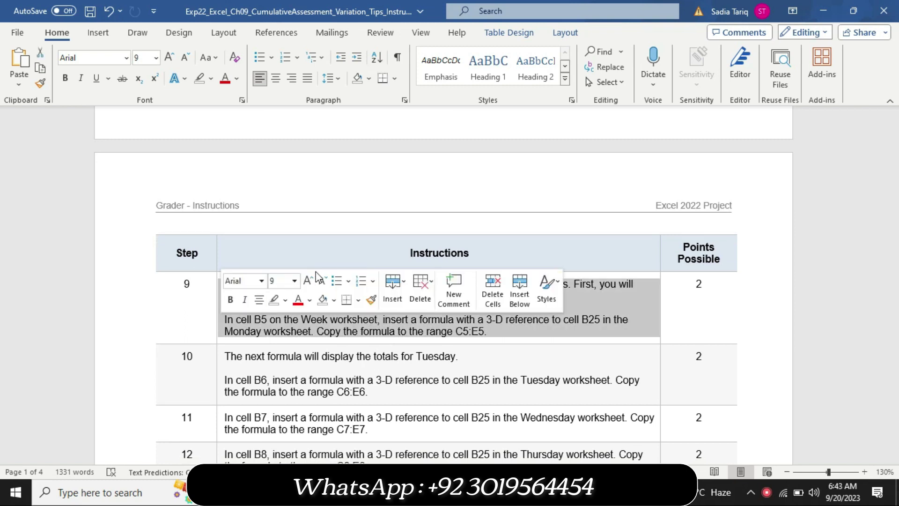
left_click(294, 281)
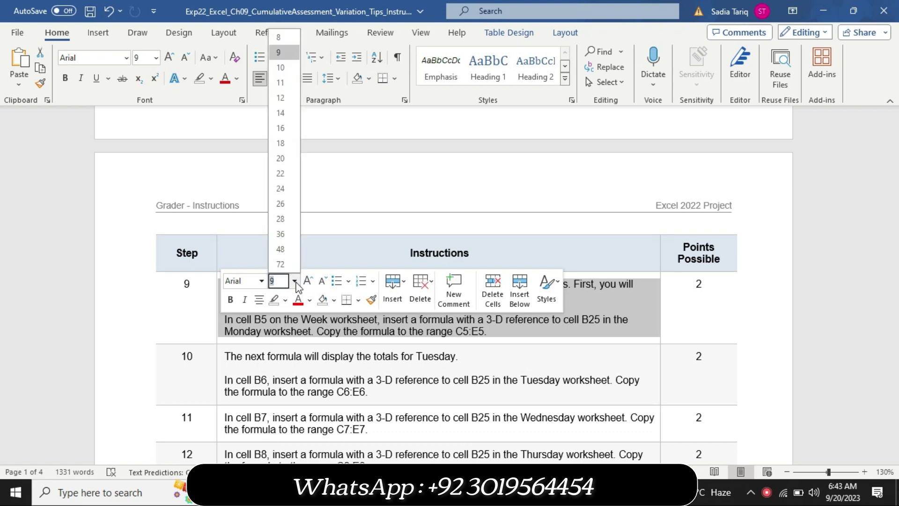
left_click(284, 128)
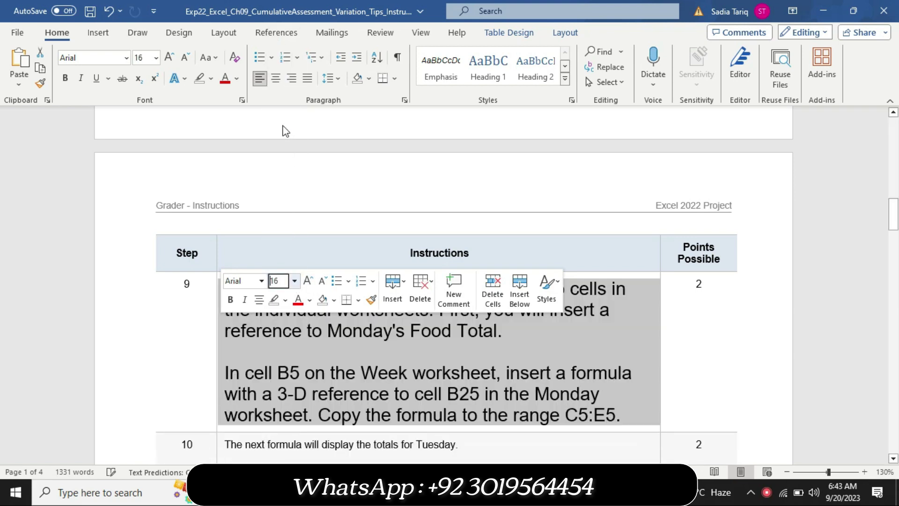
left_click(212, 80)
left_click(203, 97)
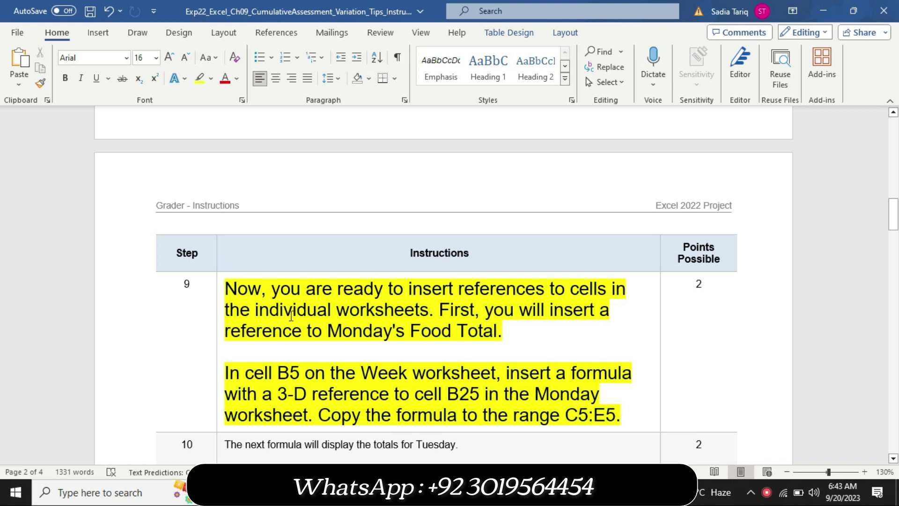
Highlight step 9's B5 3-D reference sentence in turquoise
left_click_drag(228, 372, 313, 422)
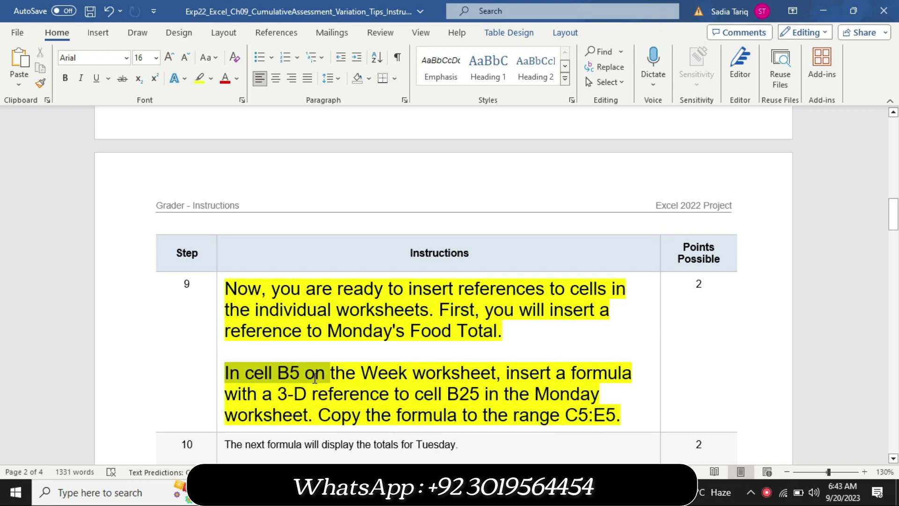
right_click(314, 424)
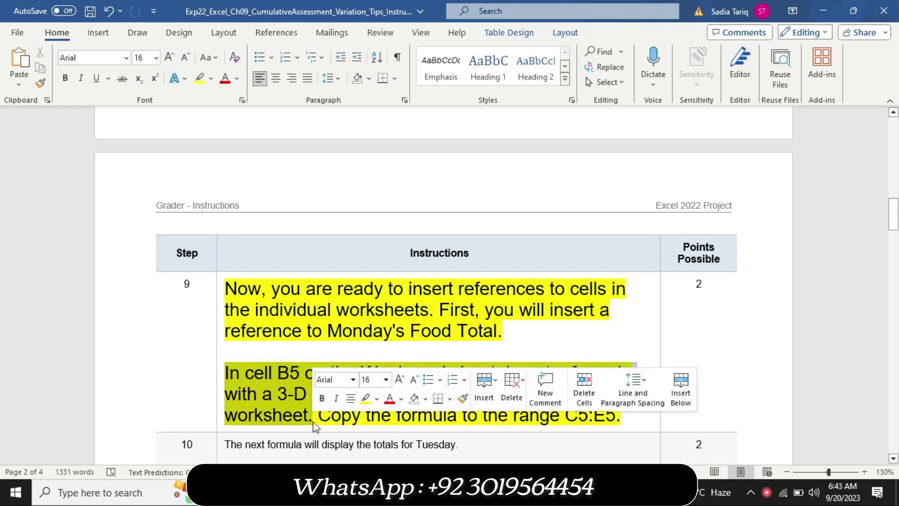
left_click(377, 399)
left_click(408, 297)
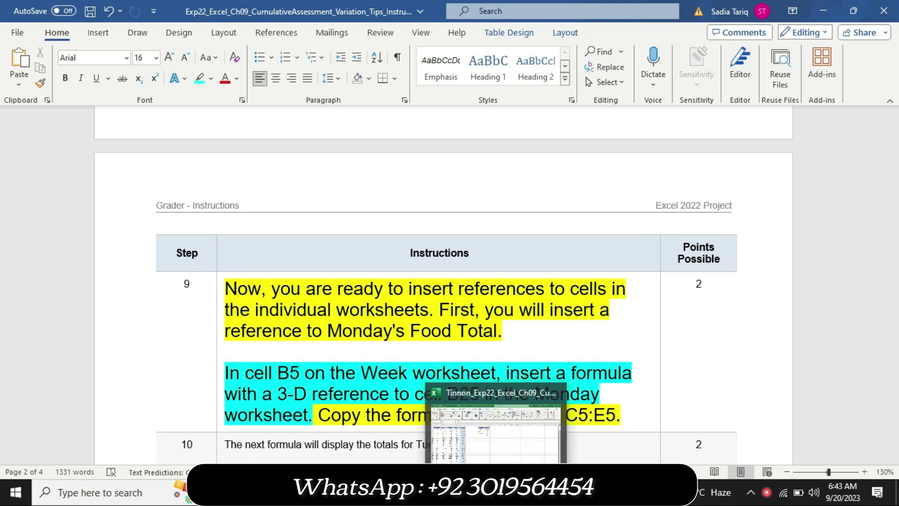
Enter =Monday!B25 in Week cell B5 by pointing to the Monday sheet
left_click(496, 424)
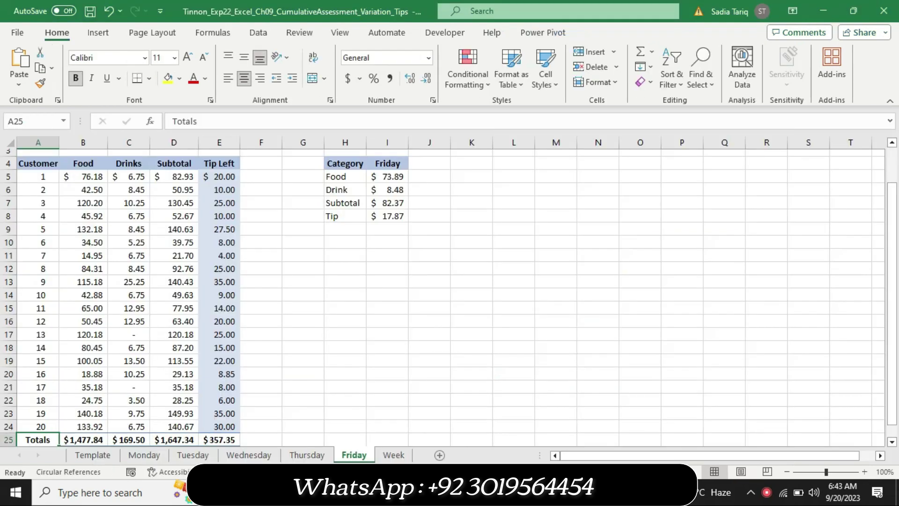
key("alt+Tab")
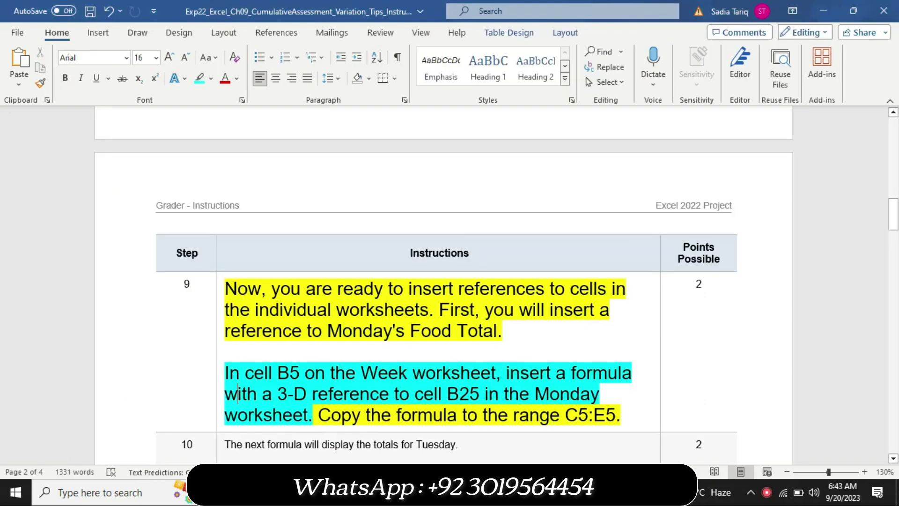
key("alt+Tab")
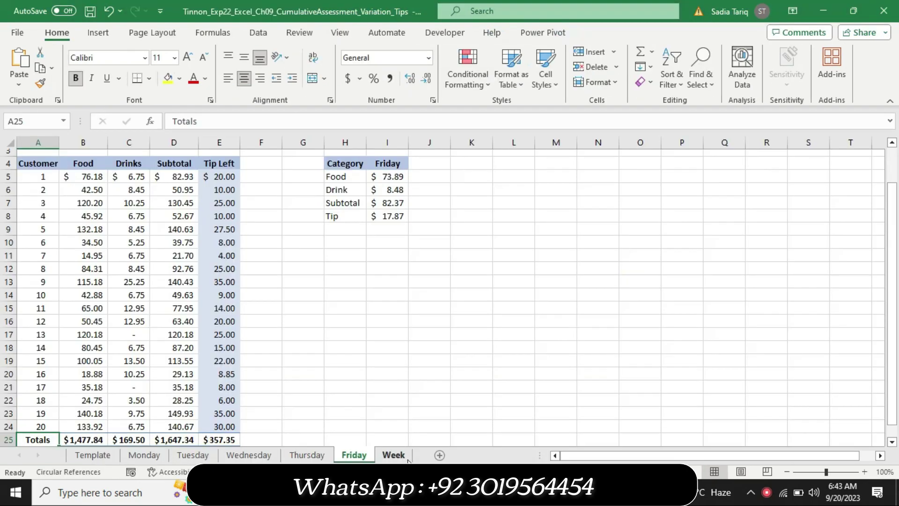
left_click(400, 455)
left_click(107, 232)
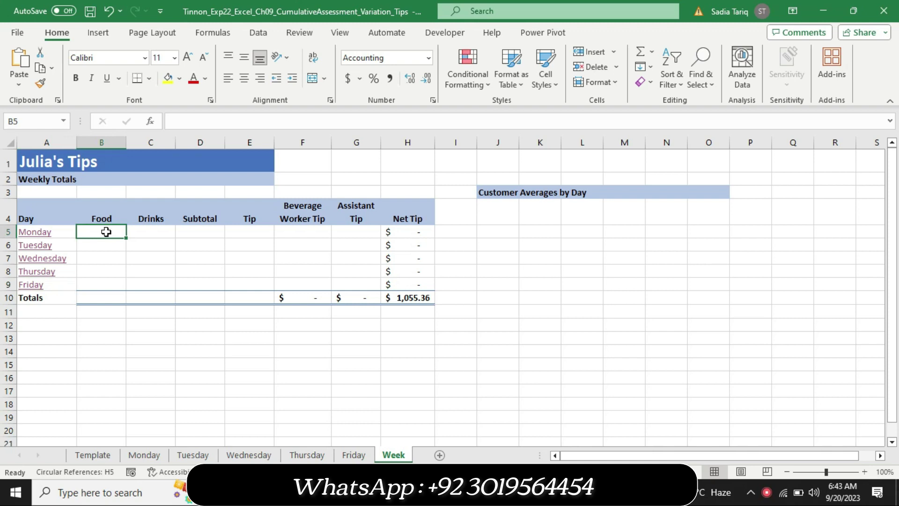
type("=")
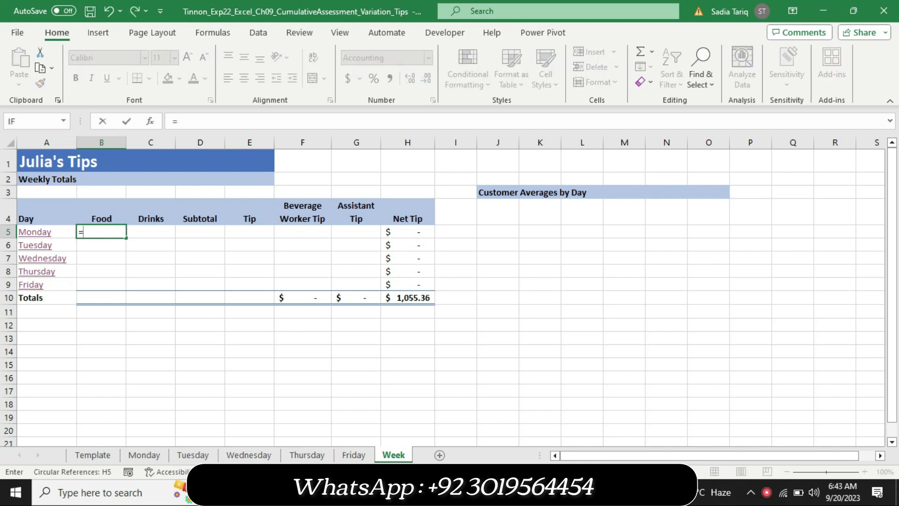
key("alt+Tab")
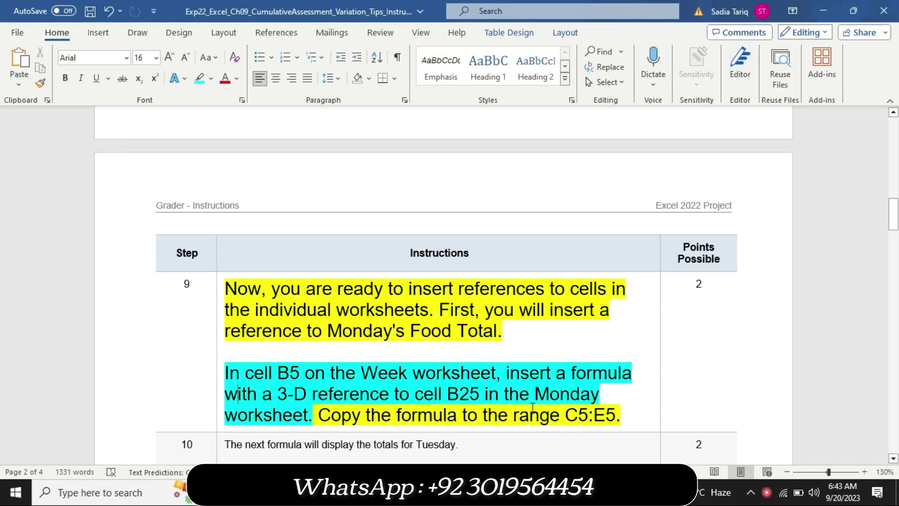
key("alt+Tab")
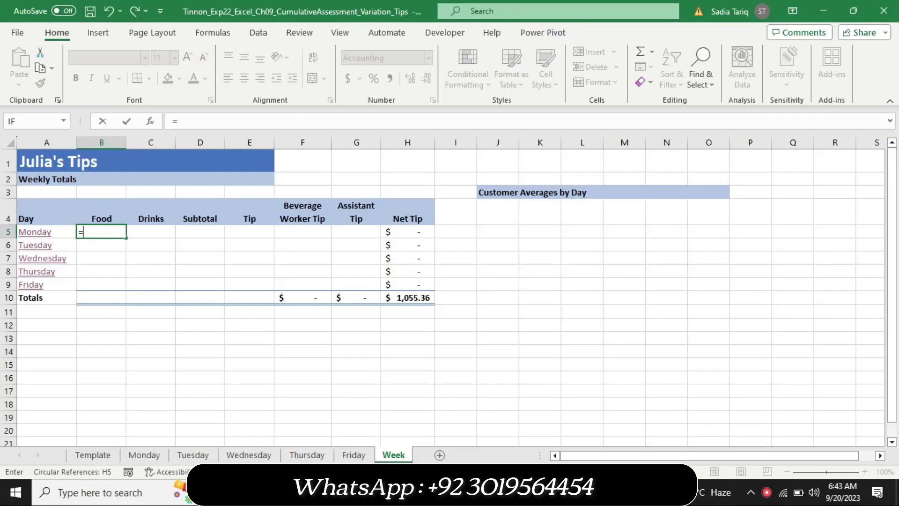
left_click(146, 455)
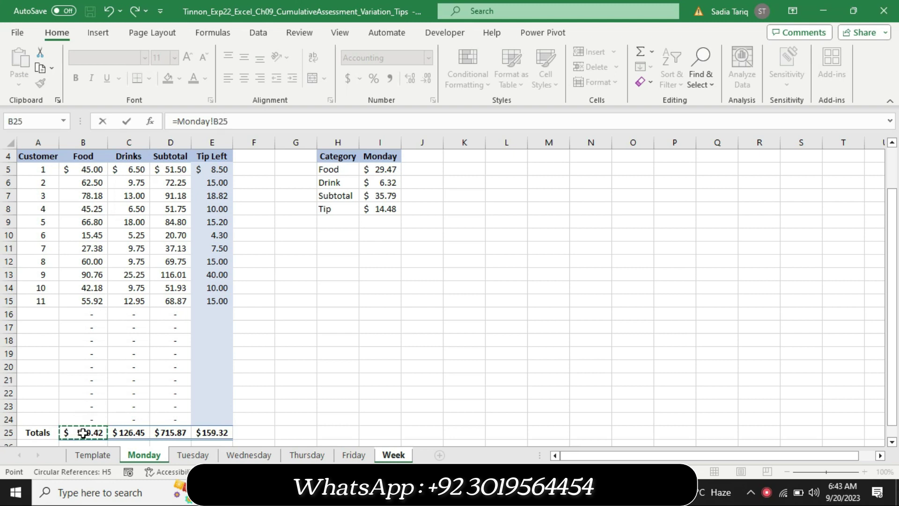
key("Return")
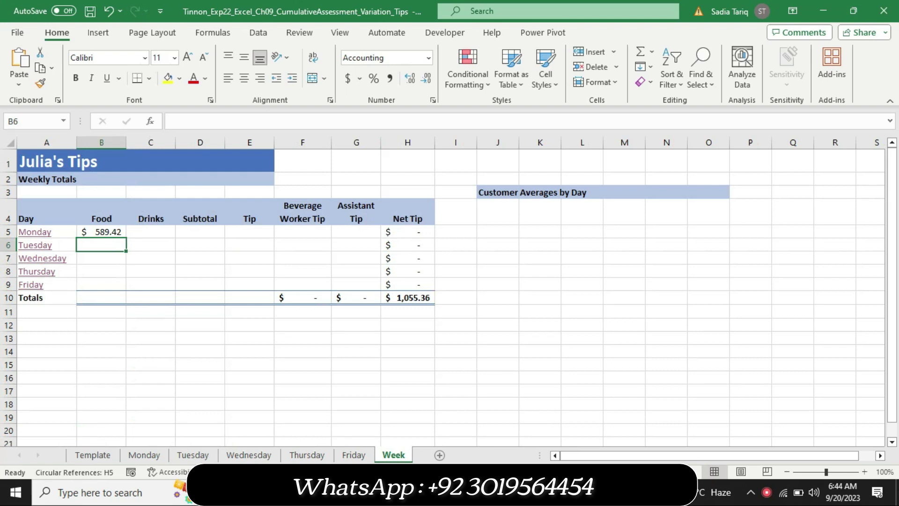
Highlight Word's sentence about copying to C5:E5 in turquoise
key("alt+Tab")
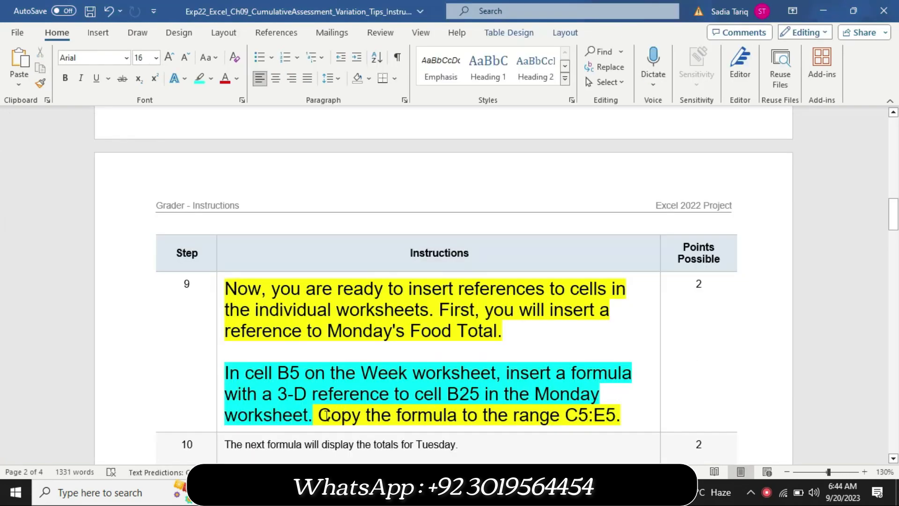
left_click_drag(326, 415, 601, 421)
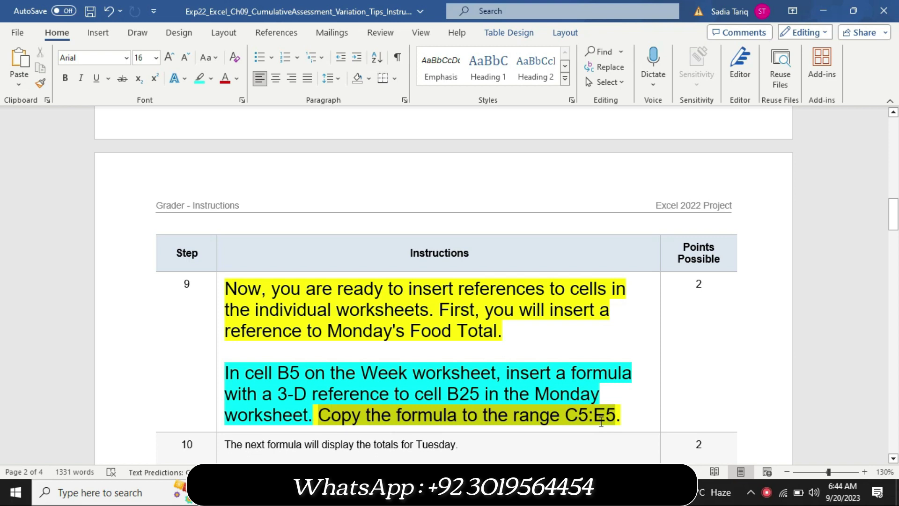
left_click(606, 392)
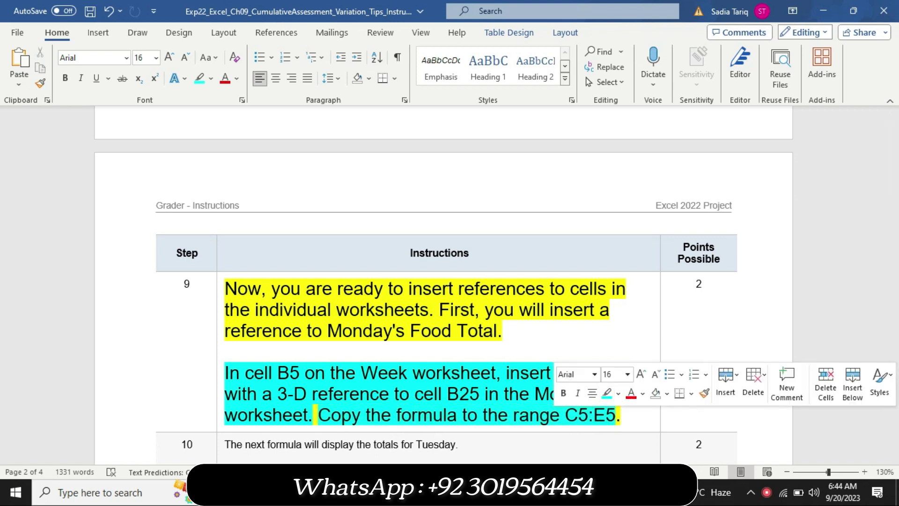
Fill B5's formula across to E5, pulling Monday's totals $589.42 through $159.32
key("alt+Tab")
left_click(96, 228)
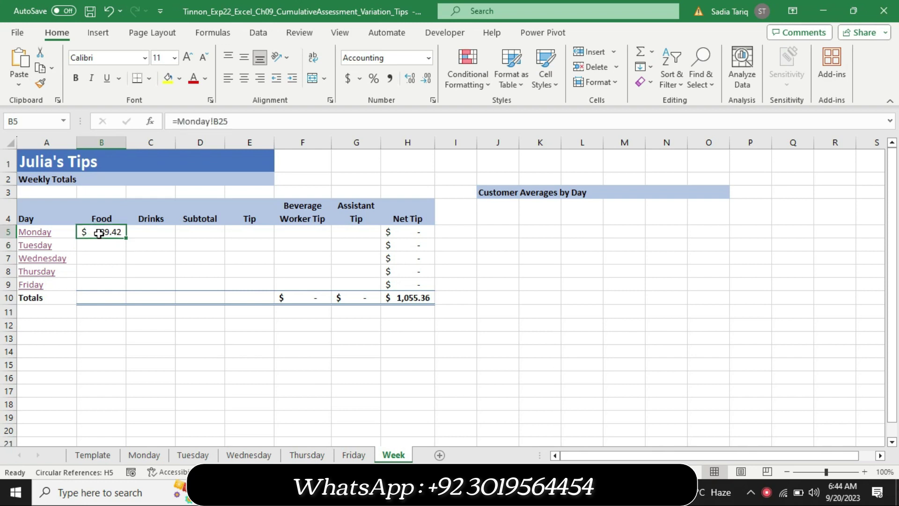
left_click_drag(147, 240, 281, 245)
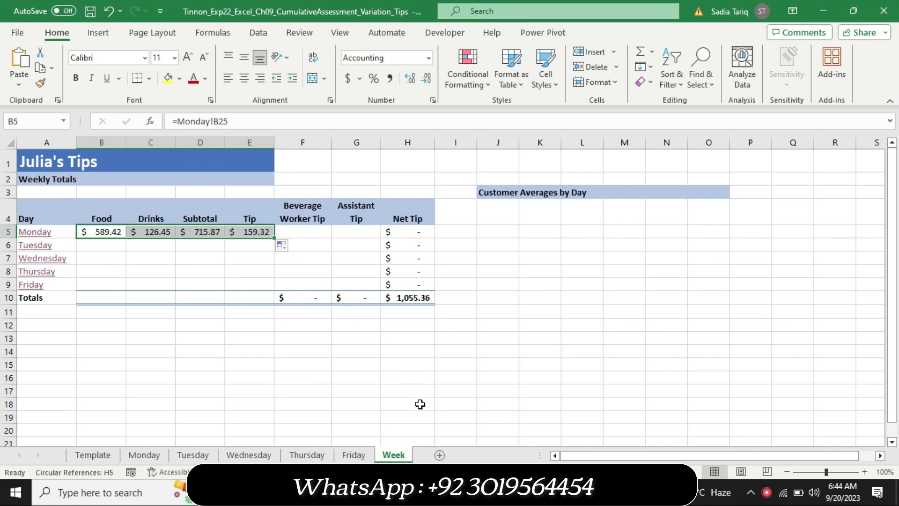
key("alt+Tab")
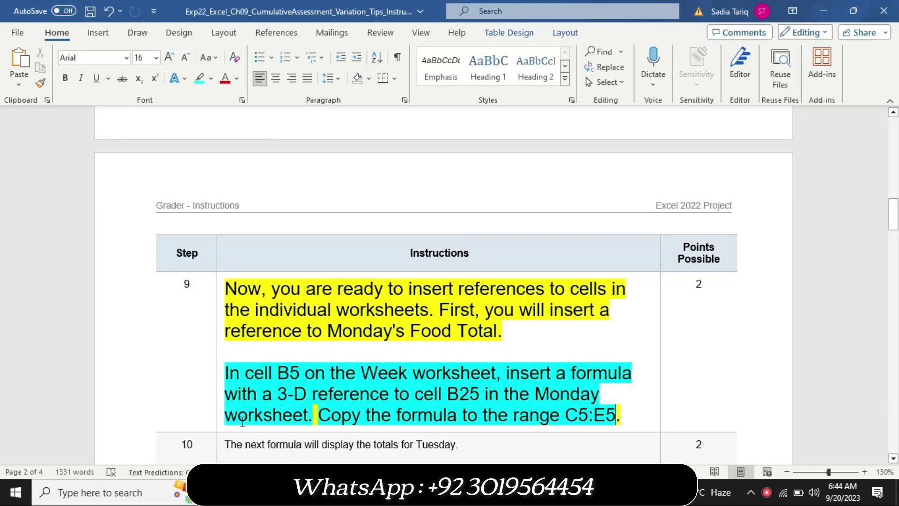
Return step 9's text to 9 pt with no highlight
left_click(217, 421)
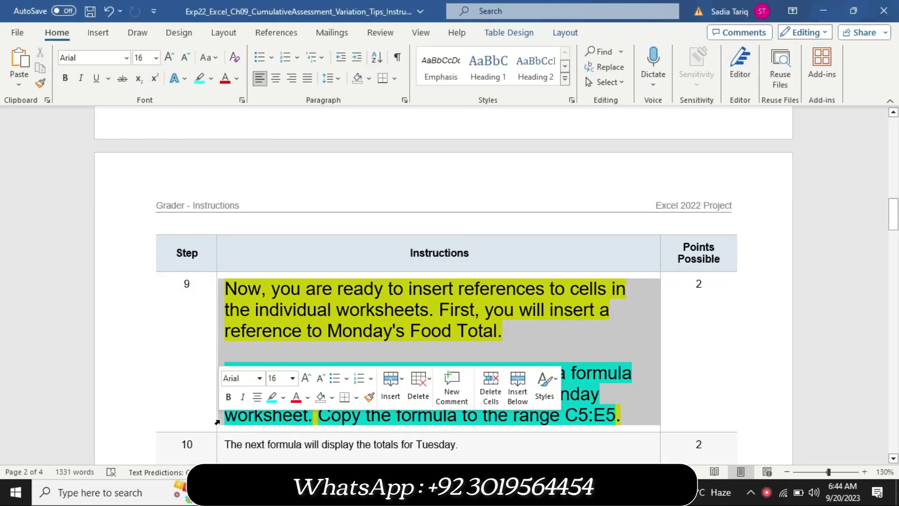
left_click(293, 378)
left_click(280, 151)
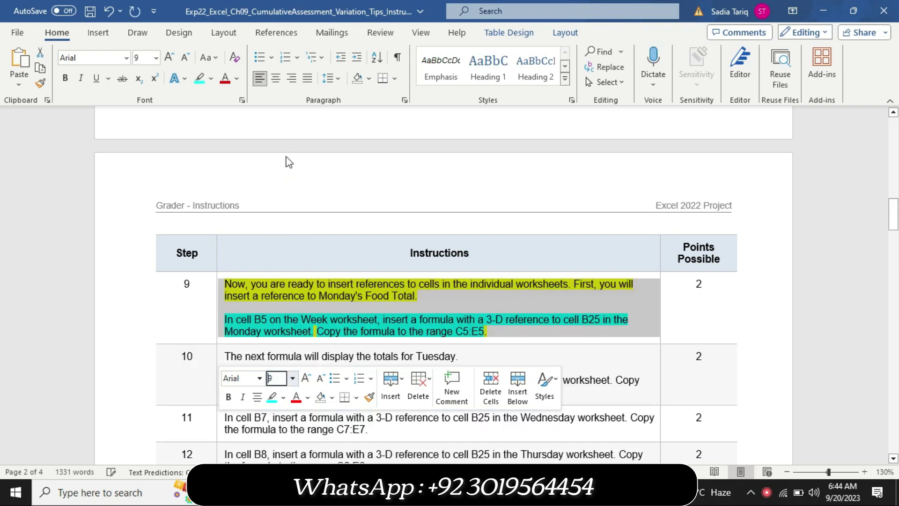
left_click(211, 78)
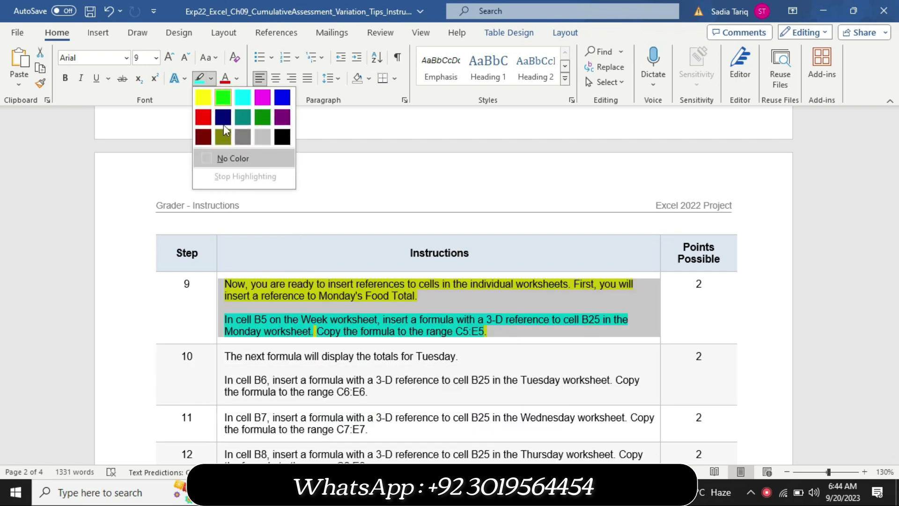
left_click(234, 159)
Enlarge step 10's Tuesday instruction to 14 pt and highlight it yellow
left_click(218, 393)
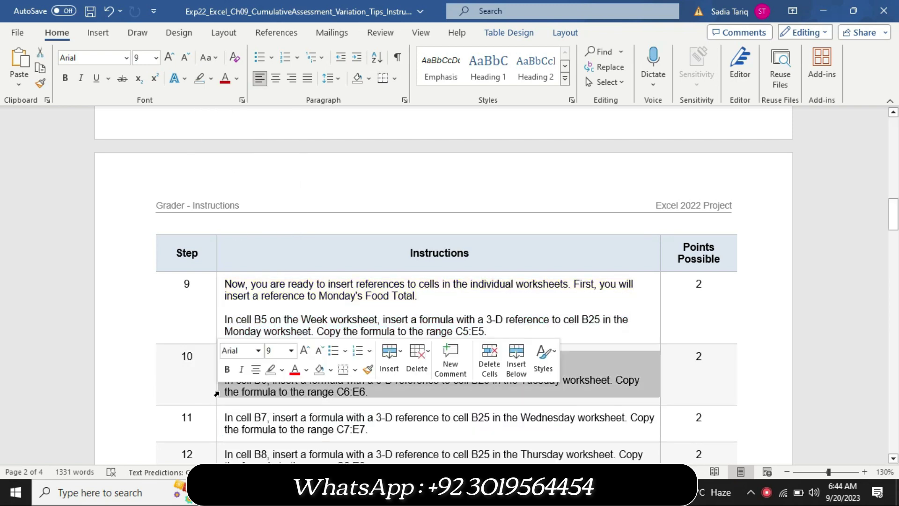
left_click(291, 351)
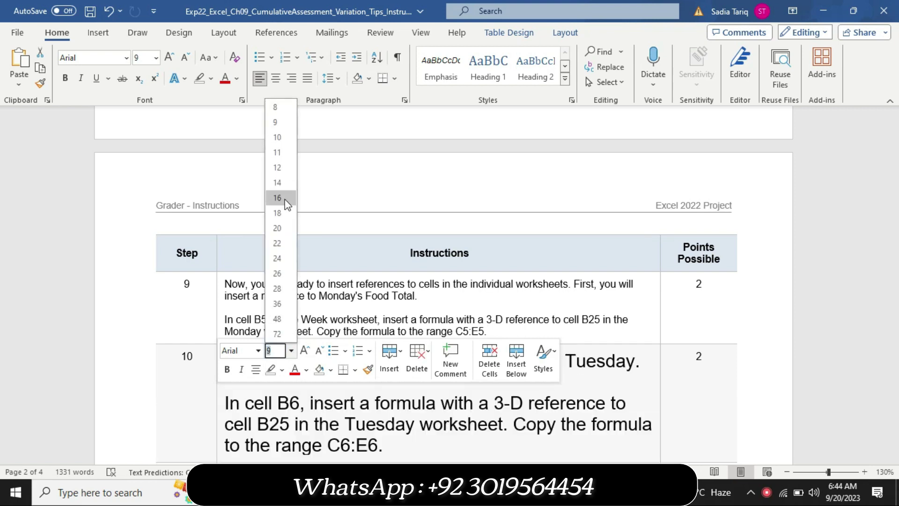
left_click(280, 182)
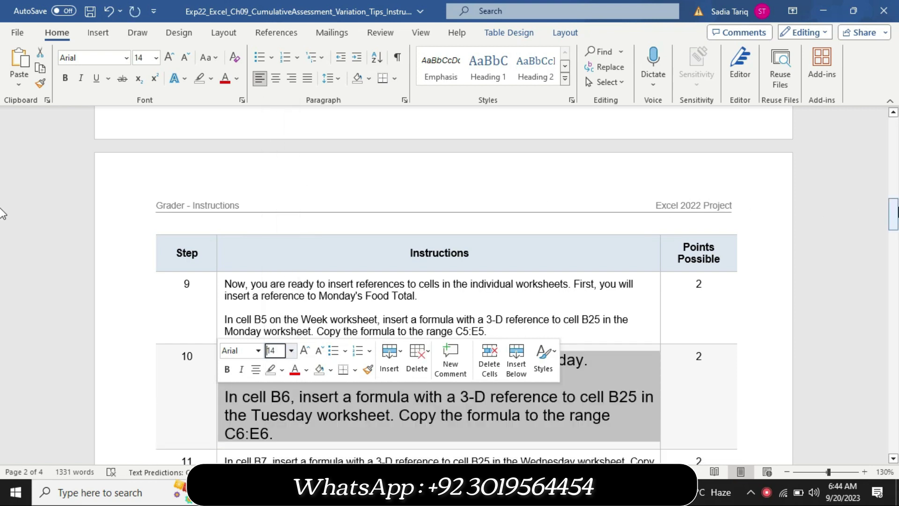
scroll(3, 219, "down", 3)
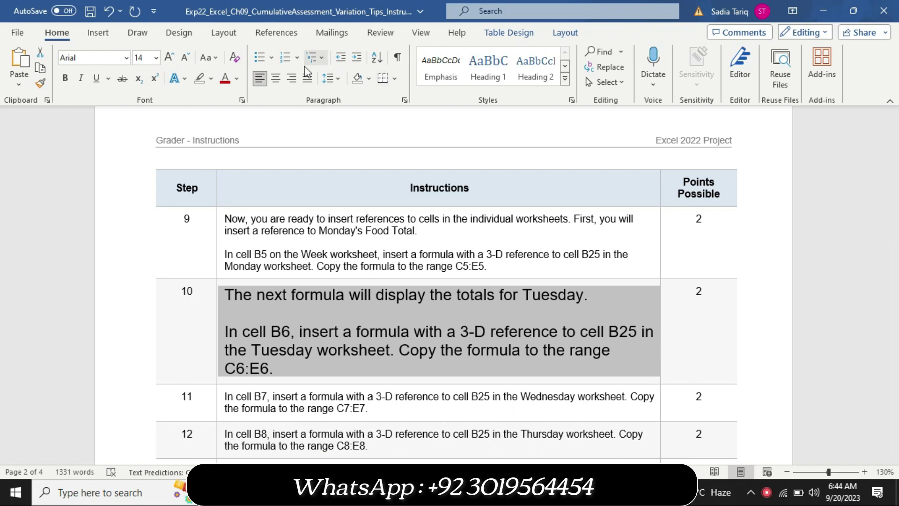
left_click(211, 78)
left_click(210, 94)
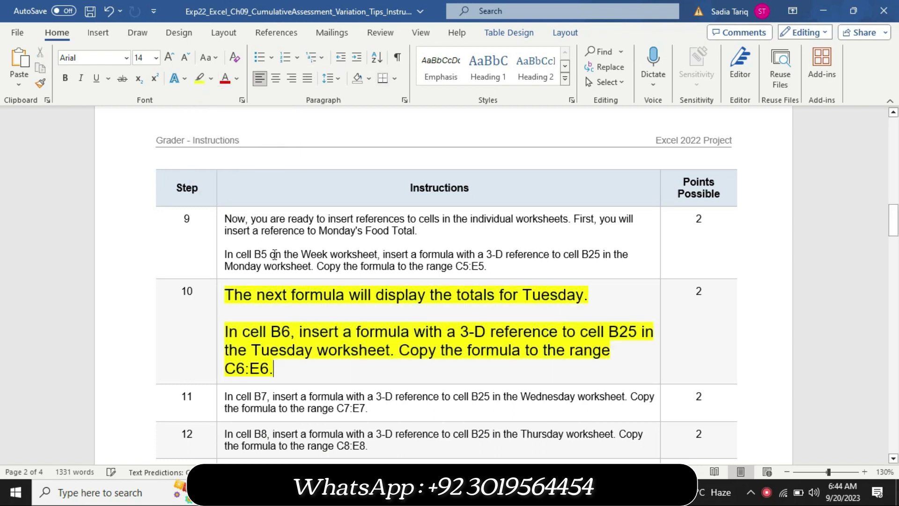
Highlight step 10's B6 instruction sentence in turquoise
left_click_drag(229, 333, 395, 350)
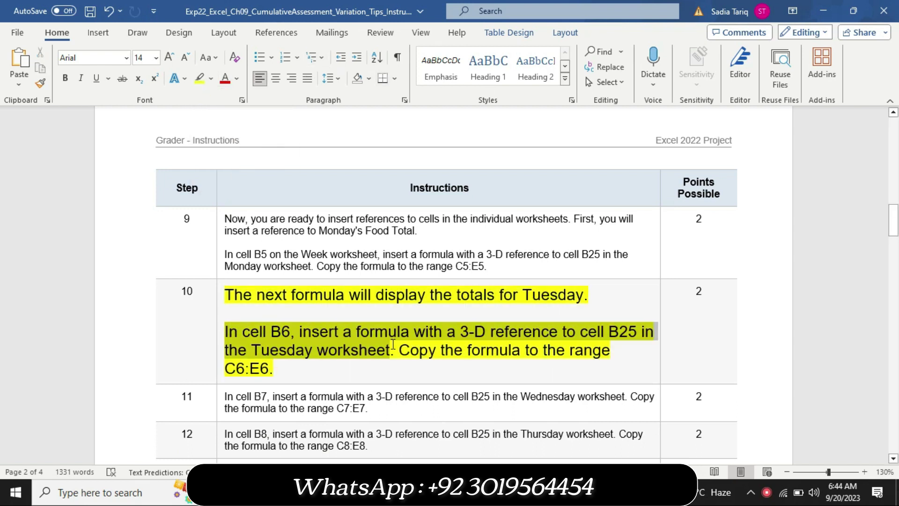
left_click(457, 322)
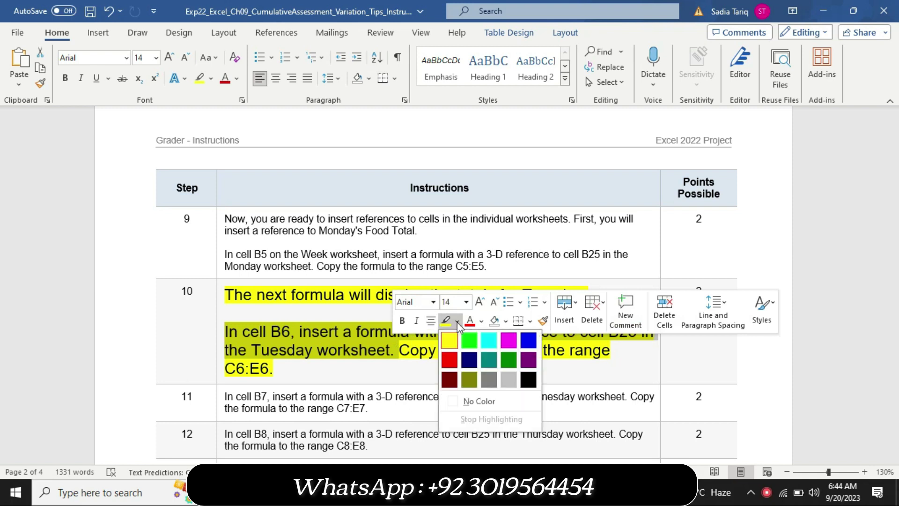
left_click(492, 340)
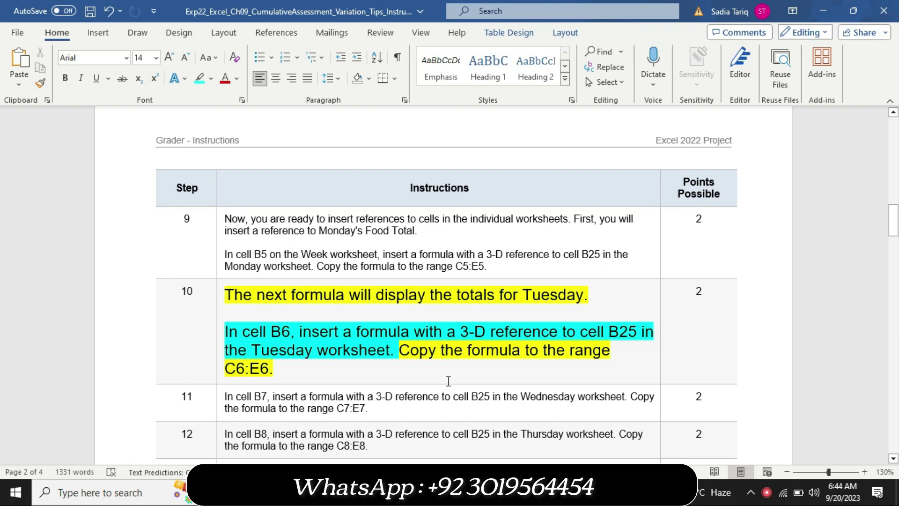
Enter the 3-D reference =Tuesday!B25 in cell B6 of the Week sheet
key("alt+Tab")
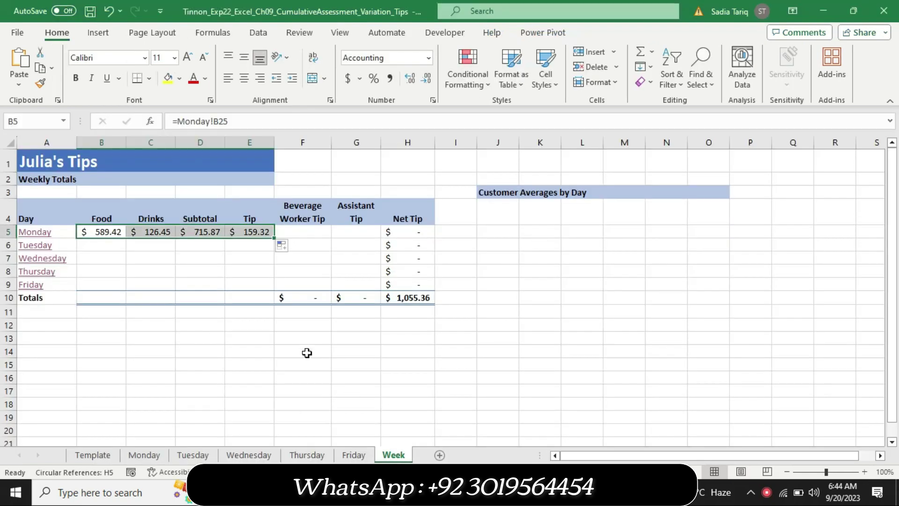
left_click(101, 248)
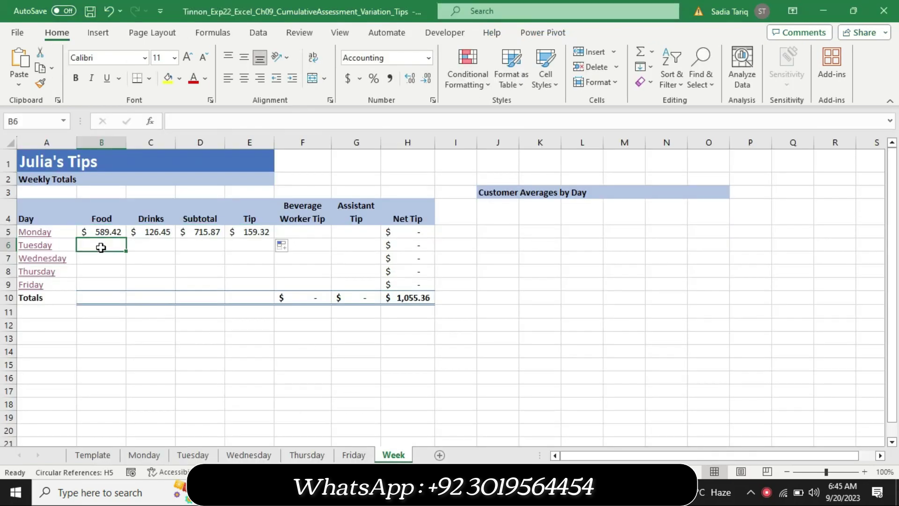
type("-")
key("BackSpace")
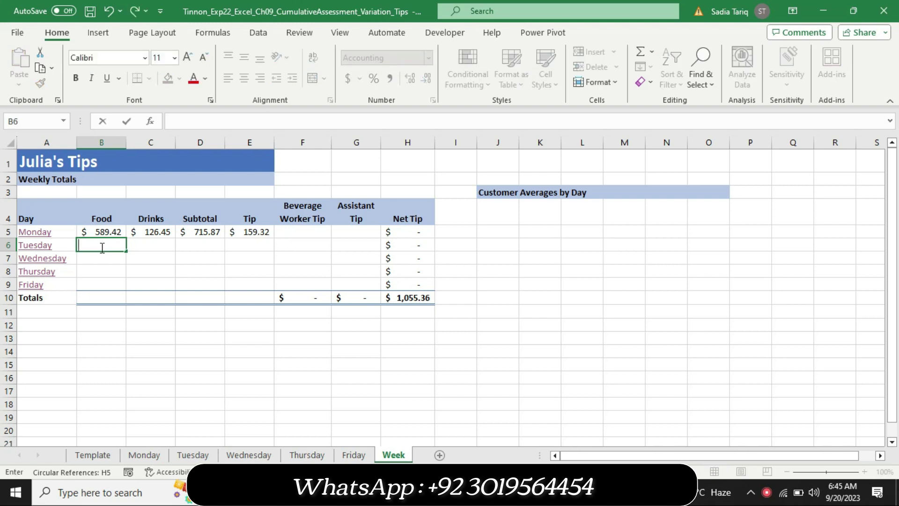
type("=")
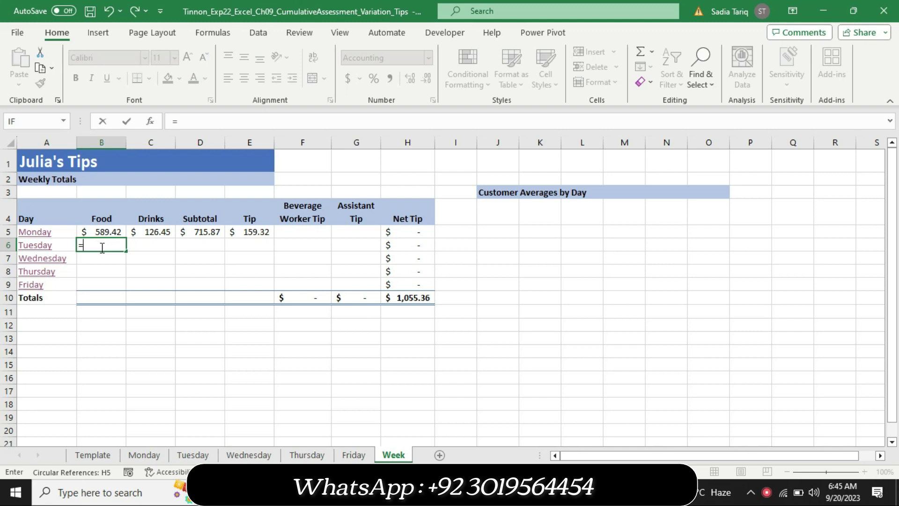
key("alt+Tab")
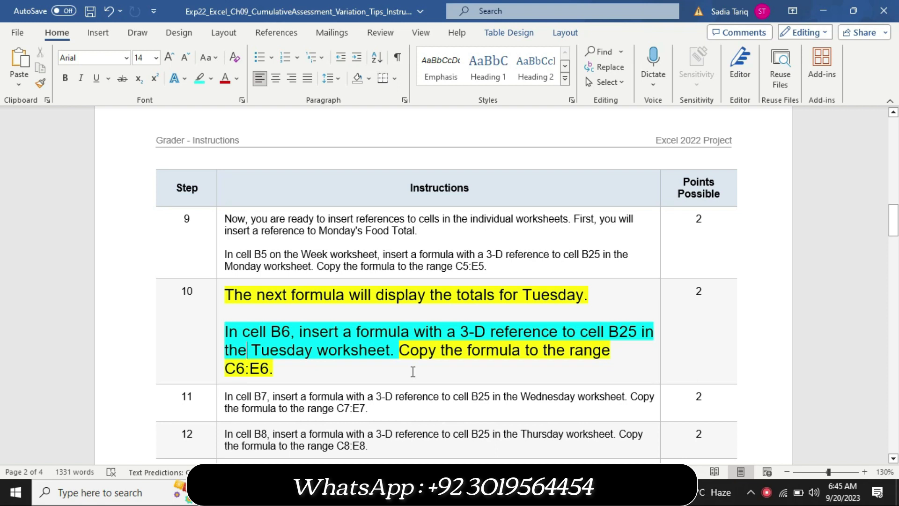
key("alt+Tab")
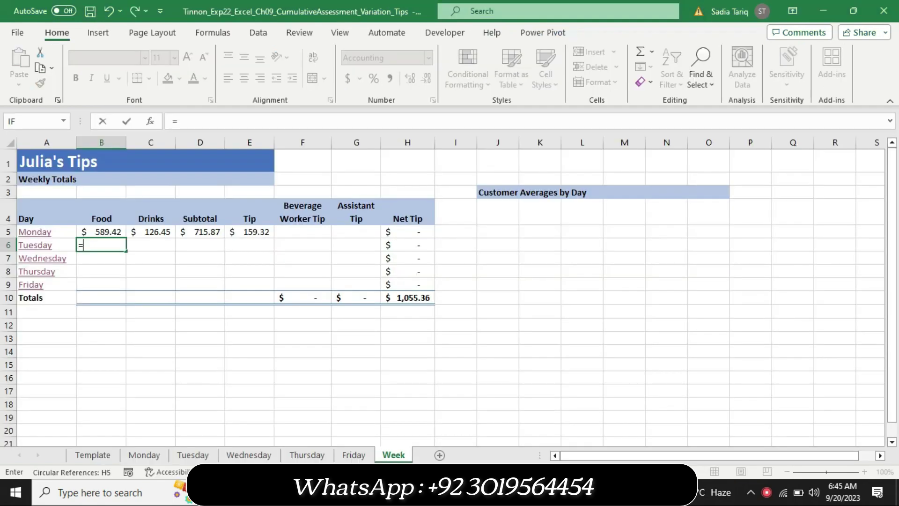
left_click(193, 456)
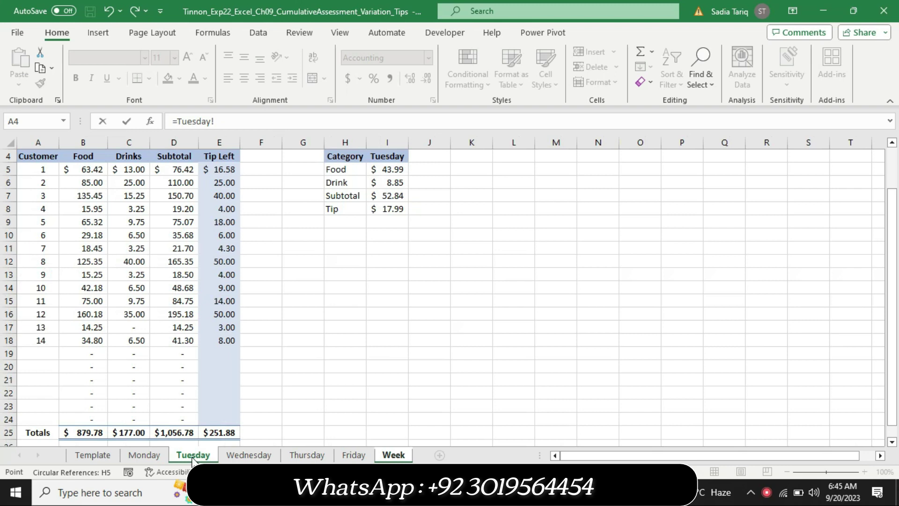
left_click(93, 432)
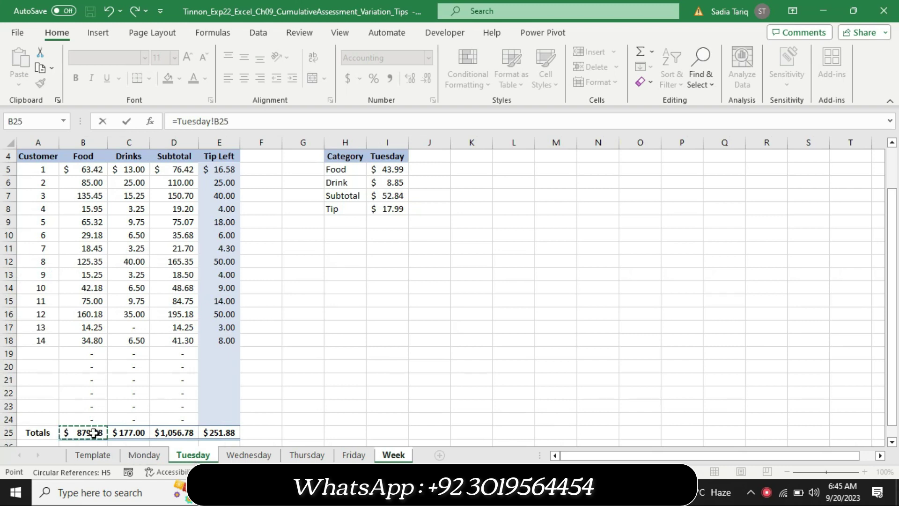
key("Return")
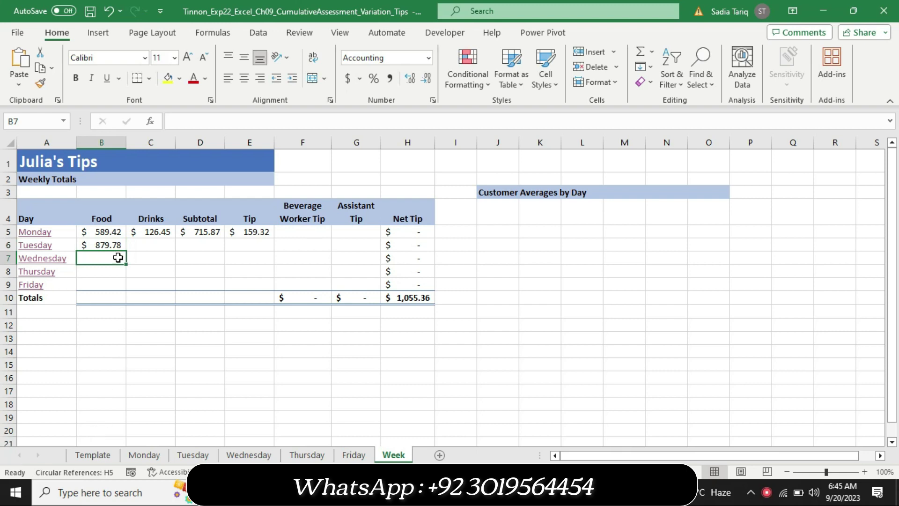
left_click(117, 244)
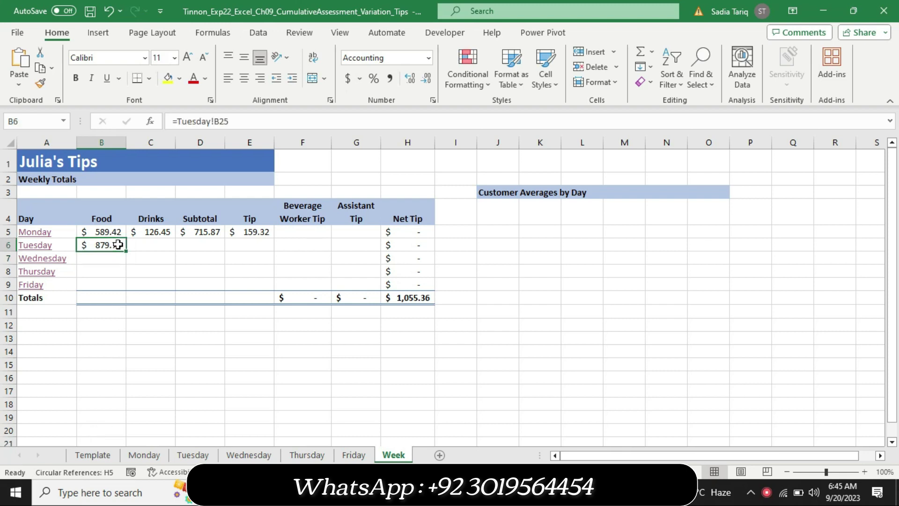
Highlight step 10's copy sentence in cyan, then fill B6's formula across C6:E6
key("alt+Tab")
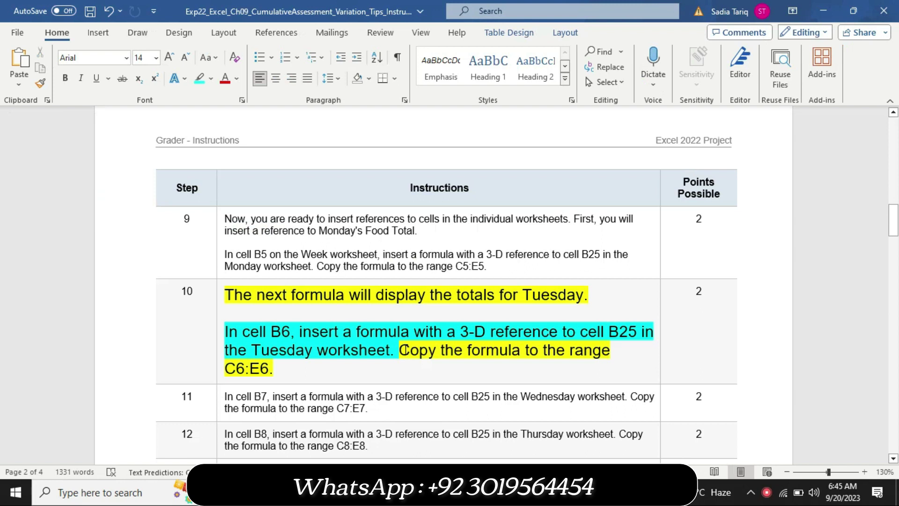
left_click_drag(401, 349, 445, 373)
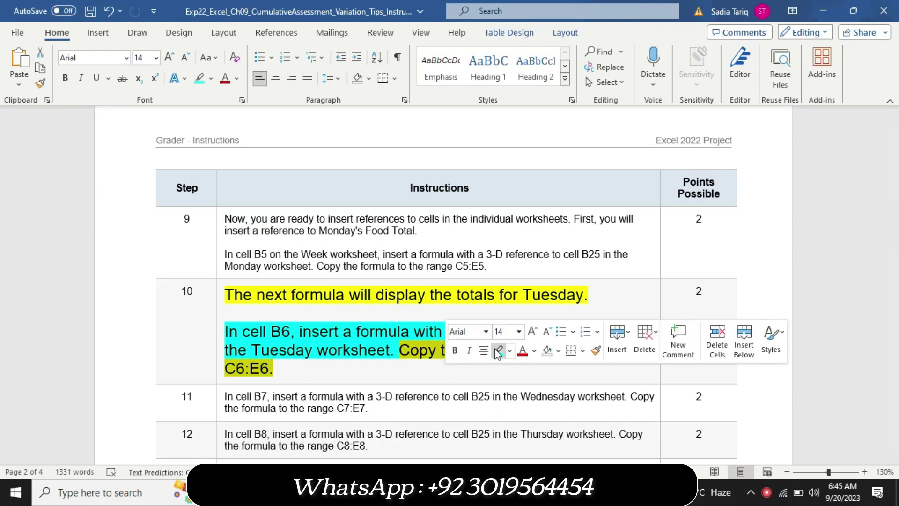
left_click(413, 353)
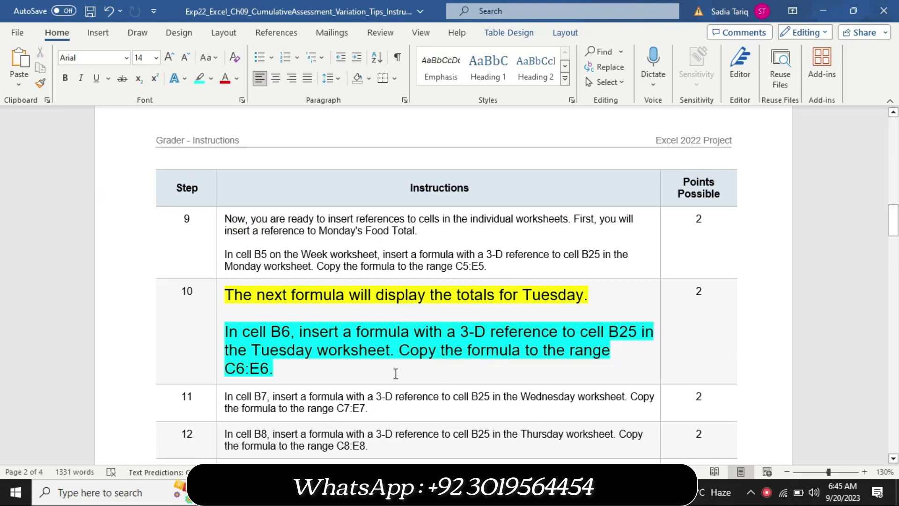
key("alt+Tab")
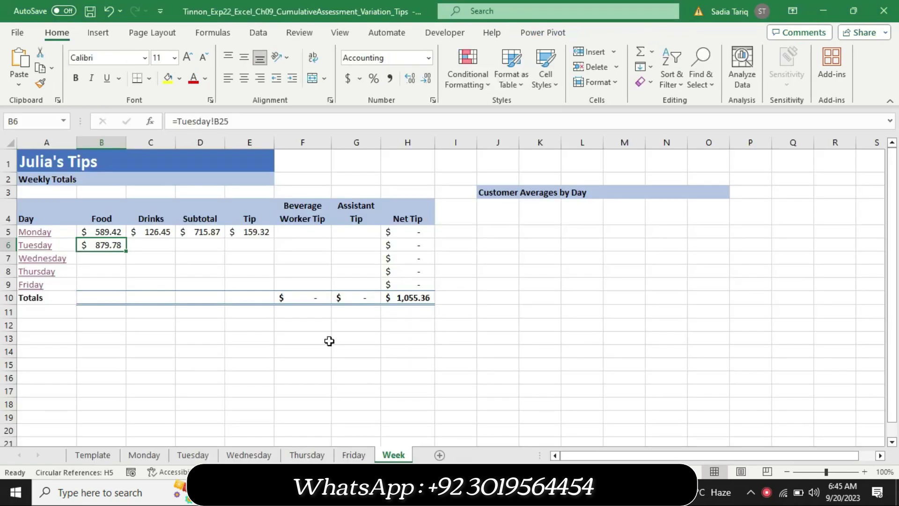
left_click_drag(125, 253, 265, 248)
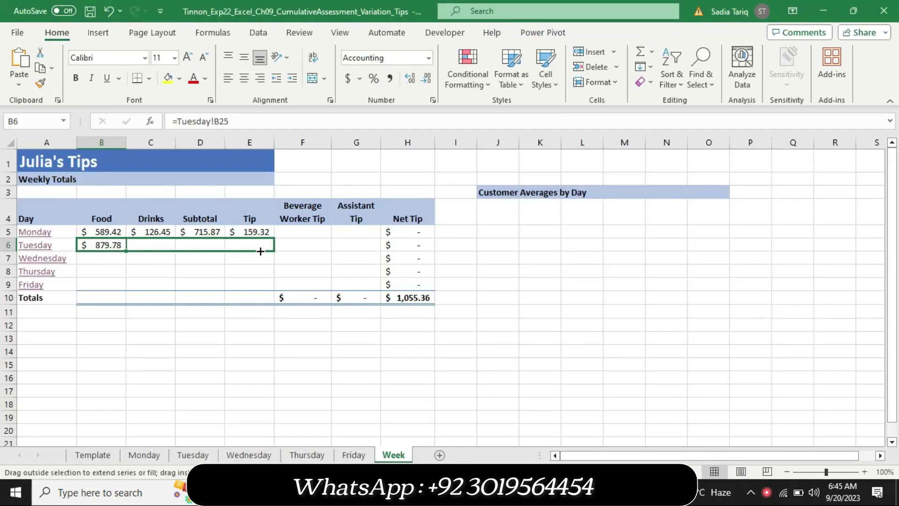
Return to the Word grader instructions and scroll past step 10 to show steps 9-14
left_click(463, 491)
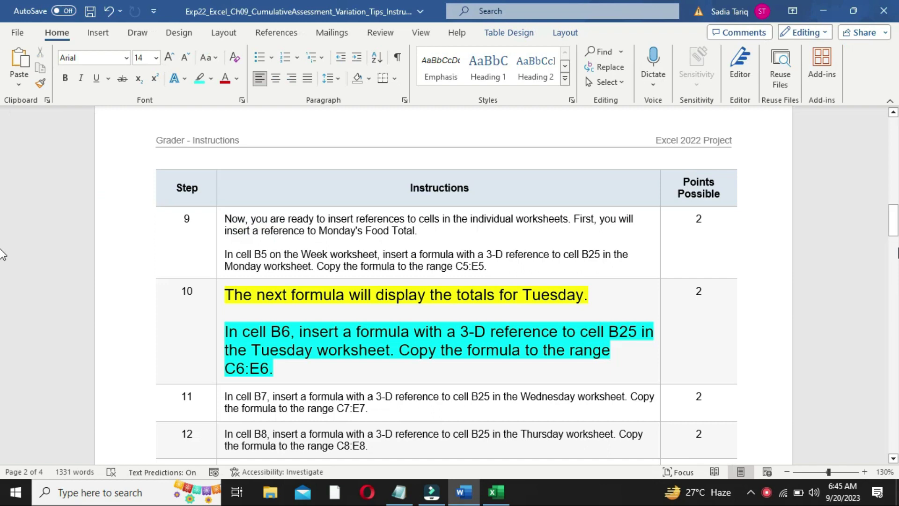
scroll(2, 248, "down", 5)
scroll(3, 258, "down", 10)
scroll(2, 290, "down", 5)
scroll(2, 290, "down", 10)
scroll(2, 345, "down", 10)
scroll(2, 356, "down", 5)
scroll(2, 370, "down", 2)
scroll(3, 384, "down", 5)
mouse_move(891, 388)
left_mouse_down()
mouse_move(891, 302)
mouse_move(848, 183)
mouse_move(855, 228)
left_mouse_up()
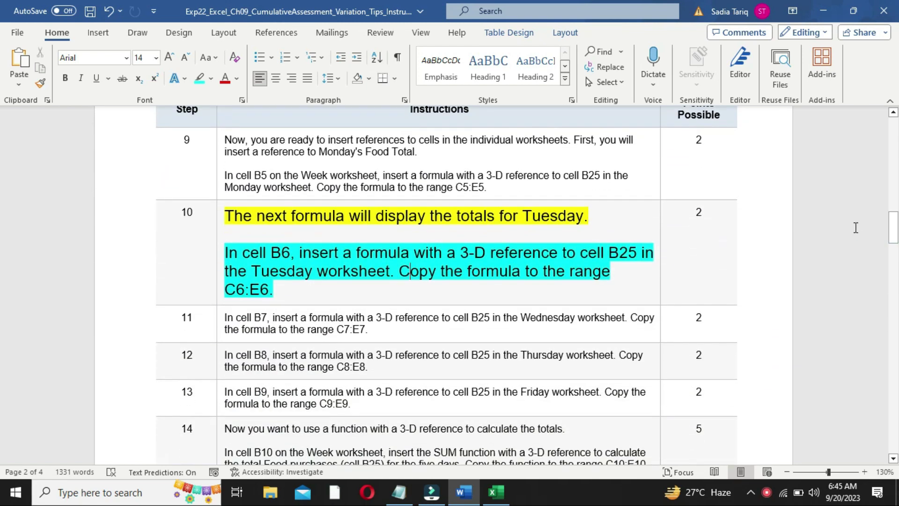